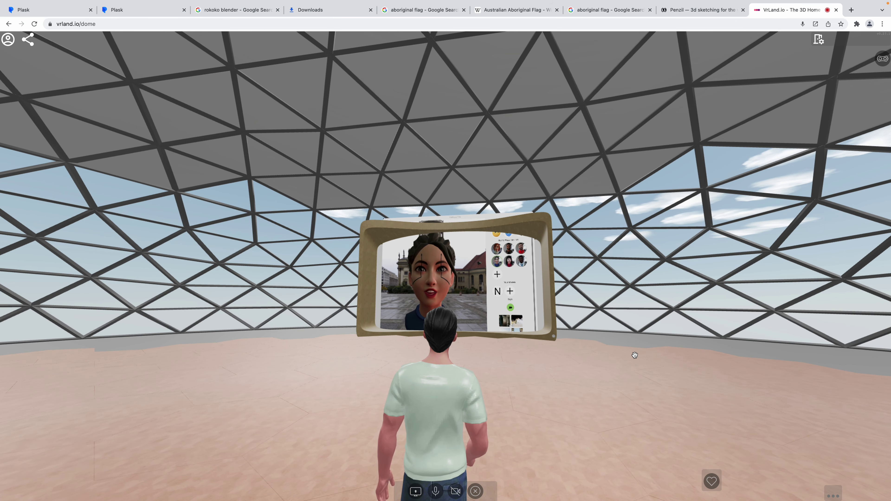
- Walk the character back, forward and sideways in the dome to view the shared avatar screen from different distances
key("s")
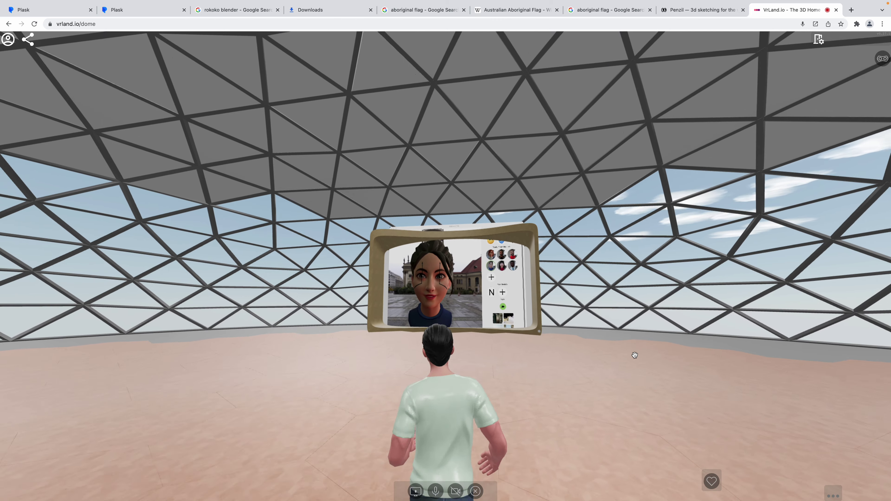
key("w")
key("s")
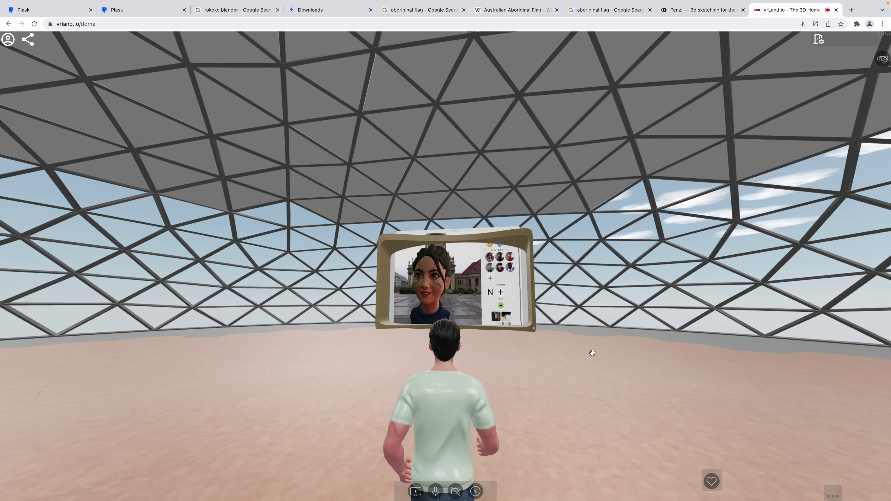
key("w")
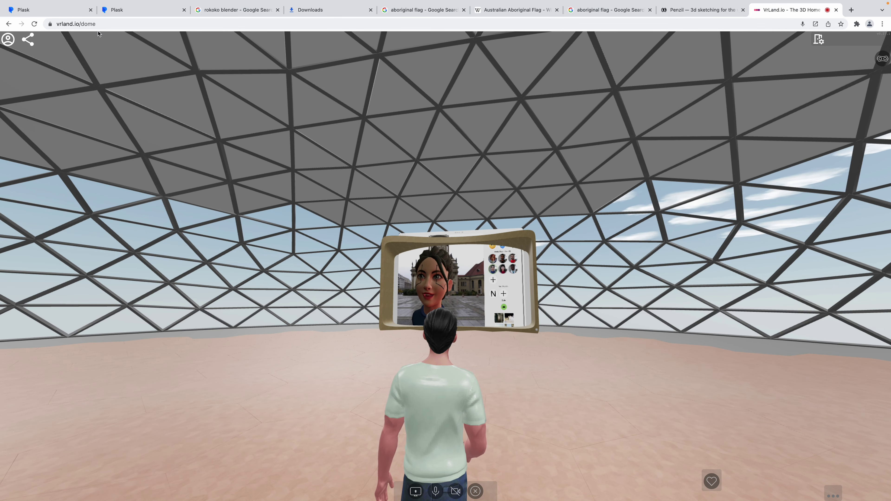
key("w")
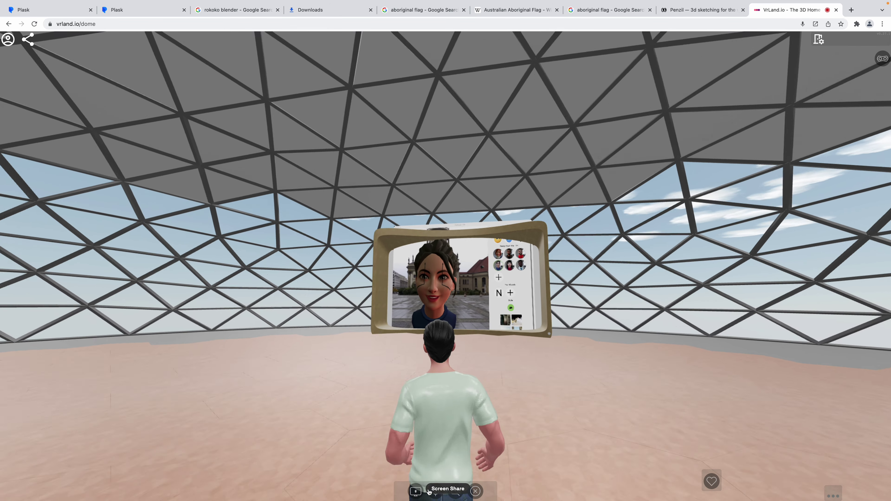
key("s")
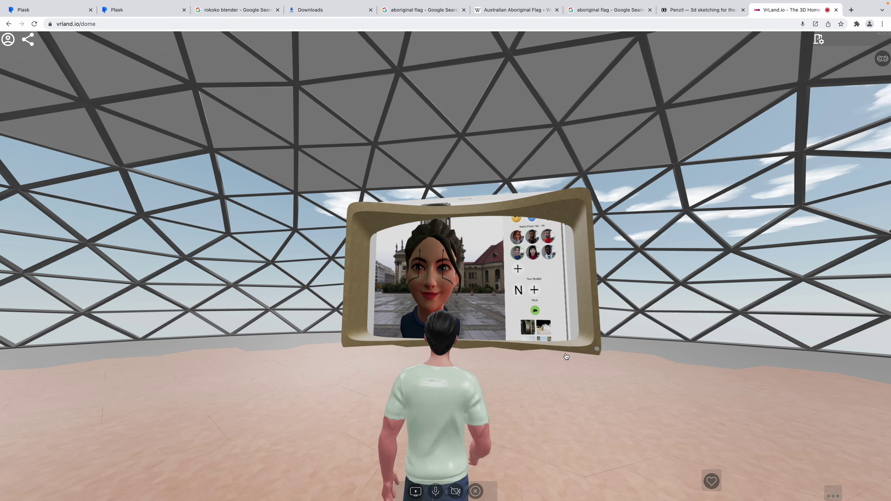
key("a")
key("w")
key("w")
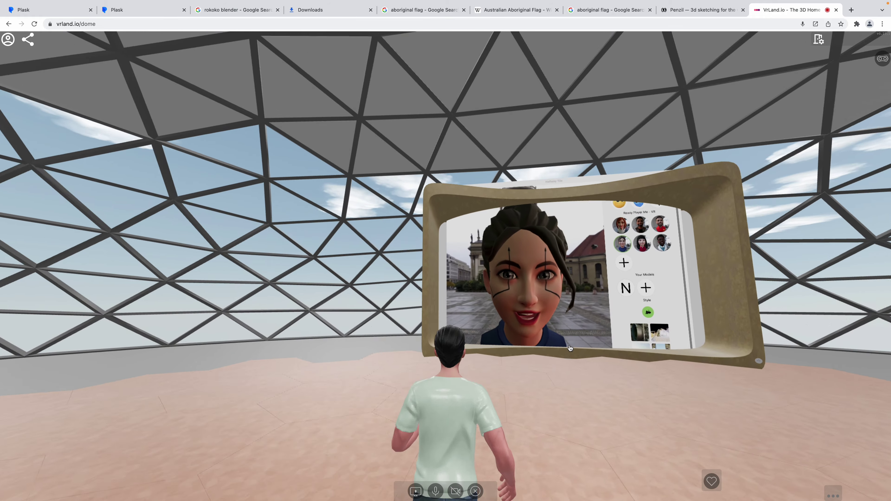
key("d")
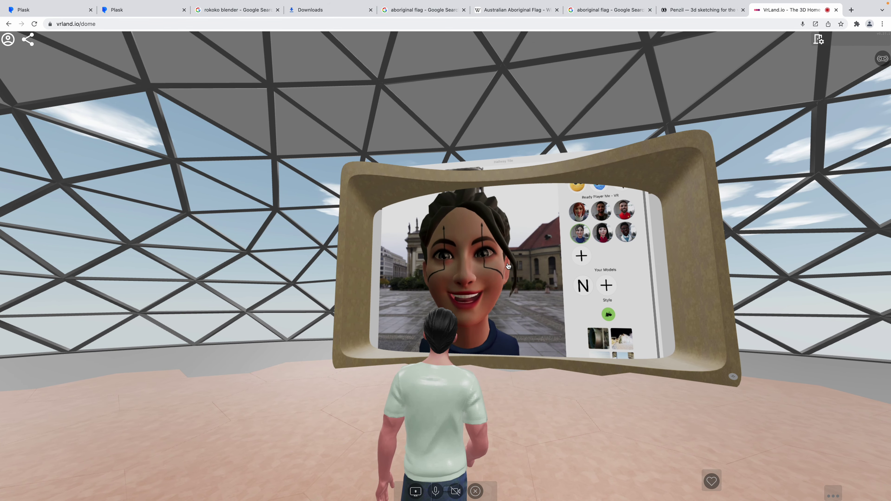
key("s")
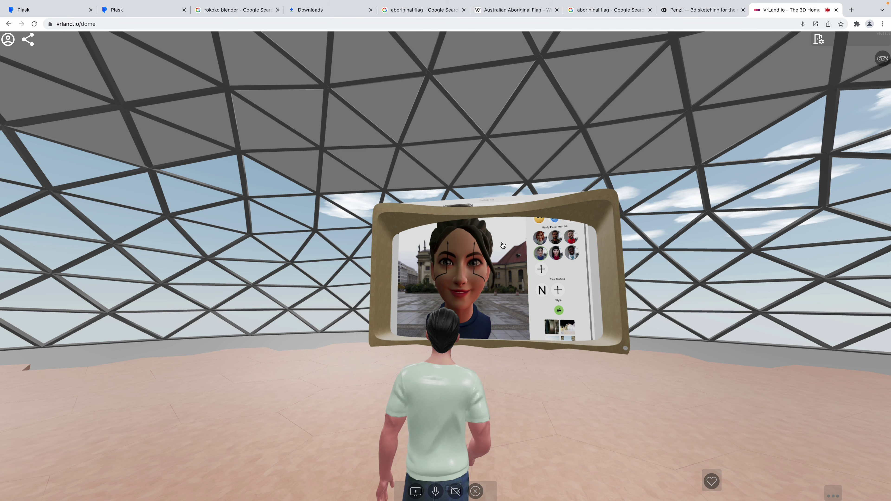
key("s")
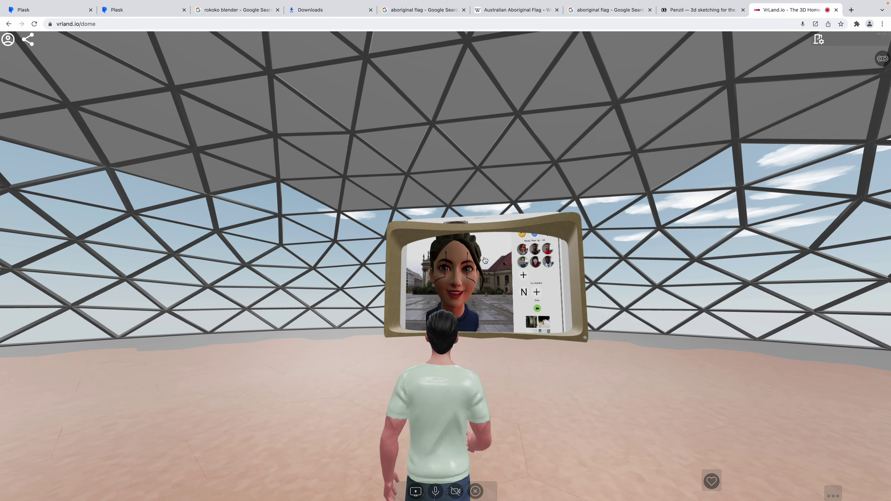
key("w")
key("d")
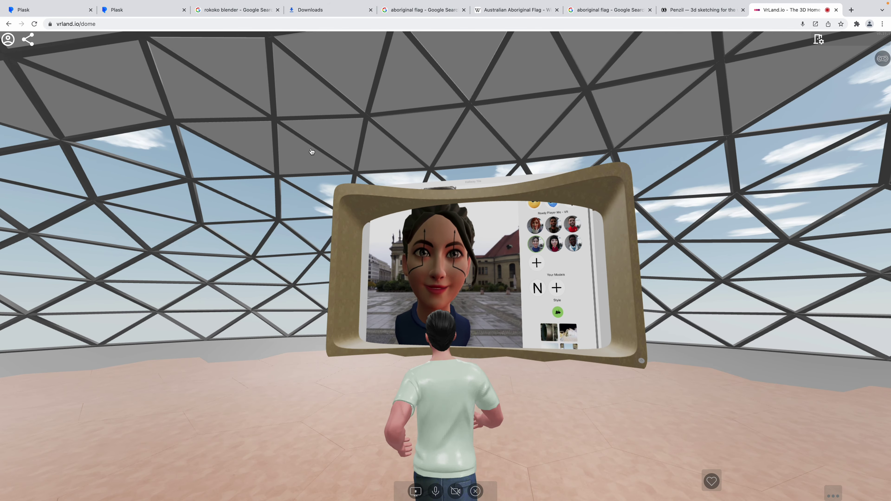
- Leave the browser's full-screen view, reposition the Hallway Tile window beside it, and choose the bearded Ready Player Me avatar in the red shirt
left_click(26, 16)
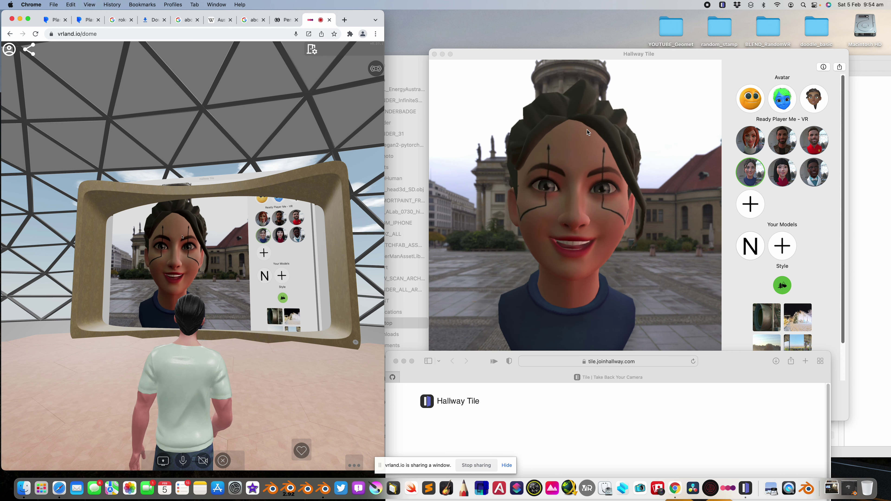
left_click_drag(540, 59, 512, 66)
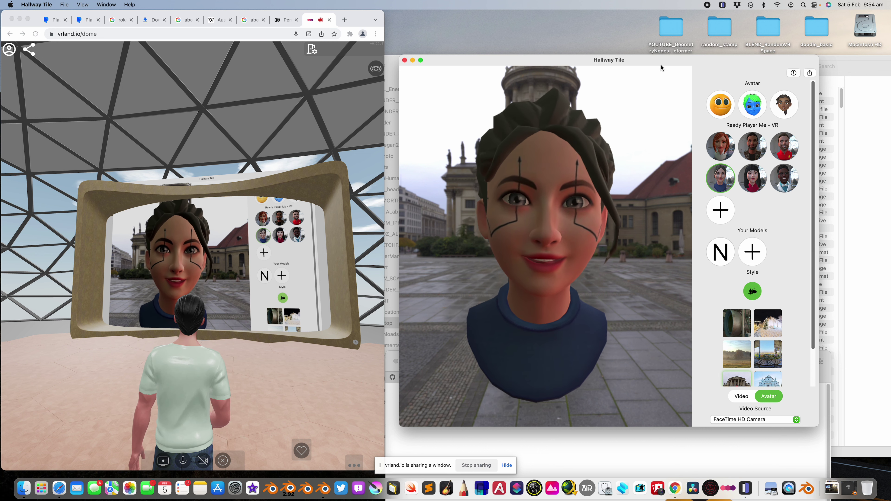
left_click_drag(660, 63, 667, 62)
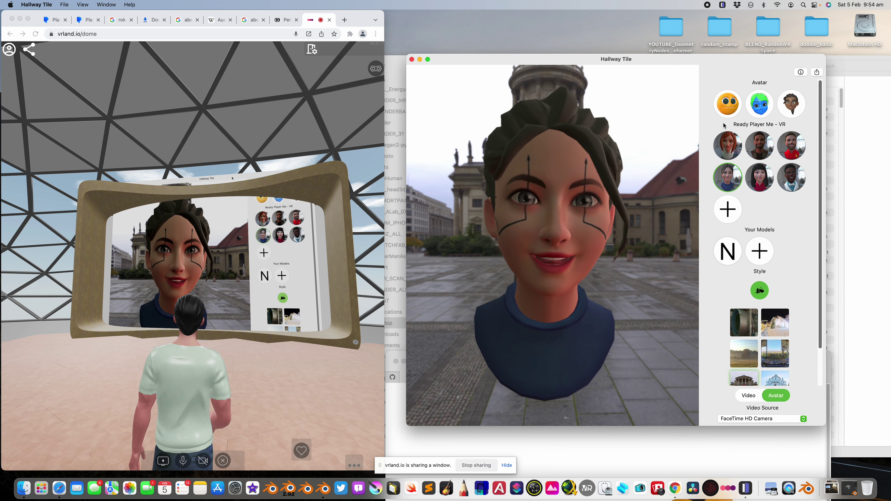
left_click(755, 174)
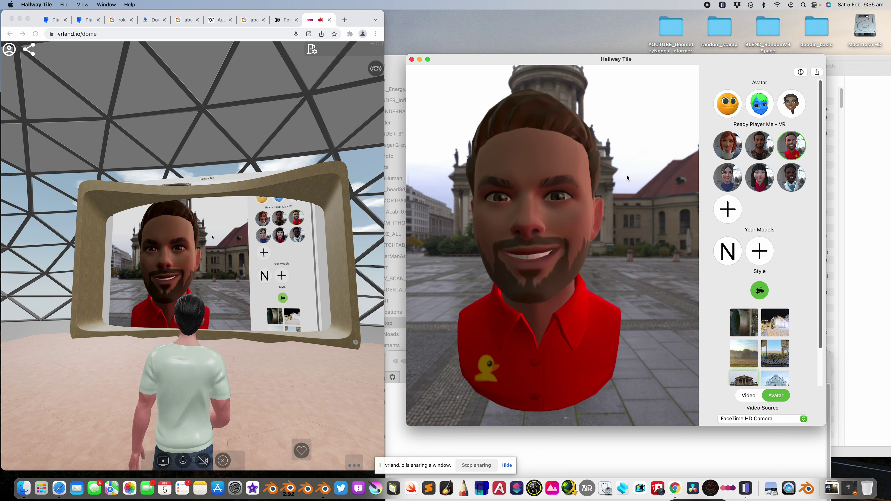
- Move the character away from and toward the dome screen to check the red-shirted avatar in the shared feed
left_click(234, 280)
key("s")
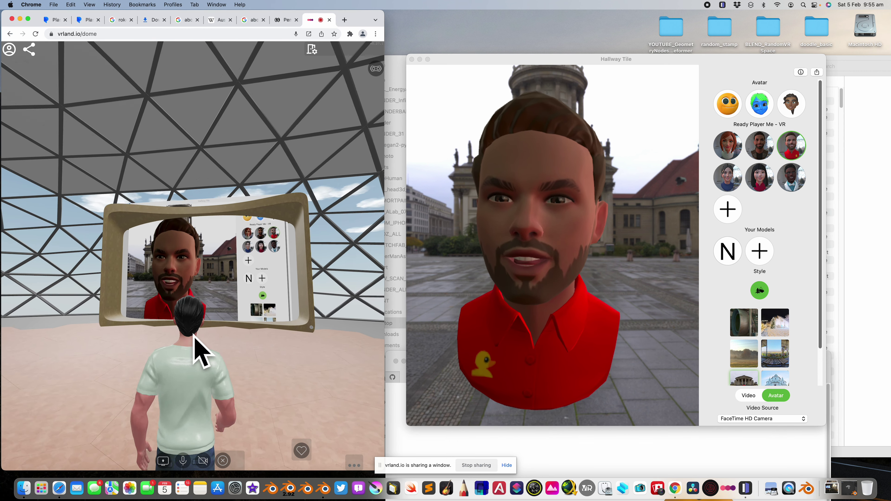
key("w")
key("s")
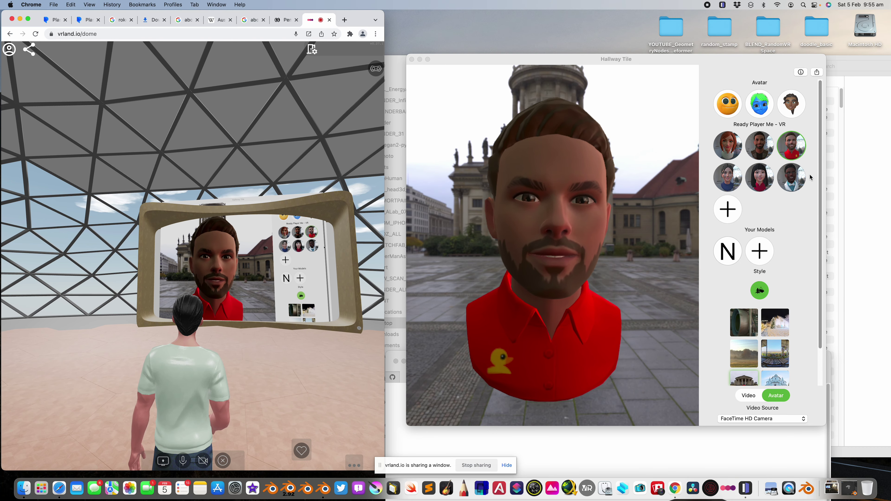
- Try the Ready Player Me avatar with glasses and bow tie, switch to the black-haired woman in red, and view both on the dome screen
left_click(793, 176)
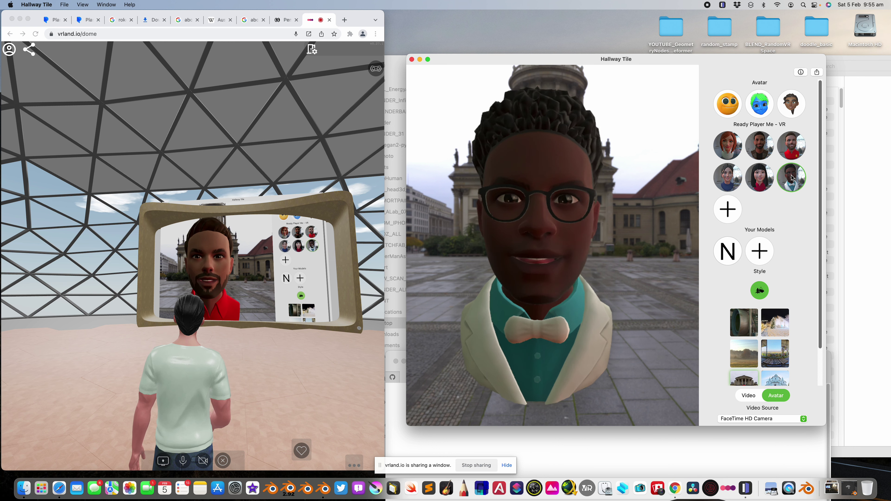
left_click(255, 322)
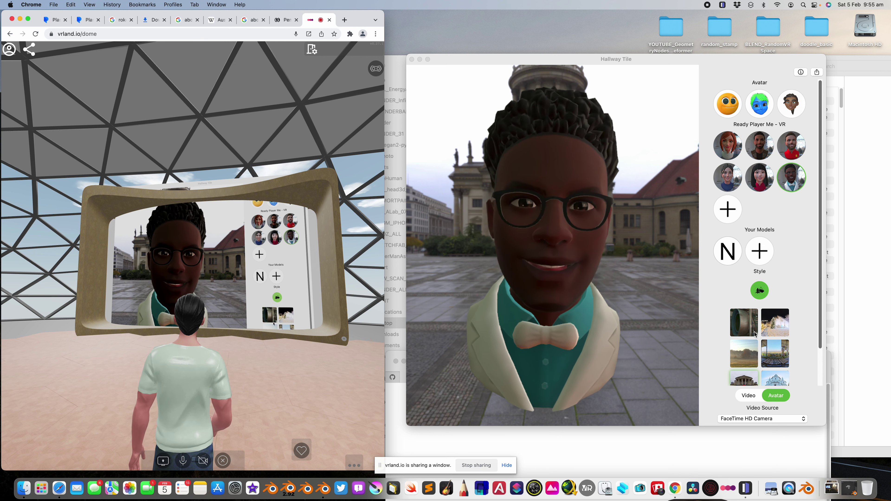
left_click(776, 321)
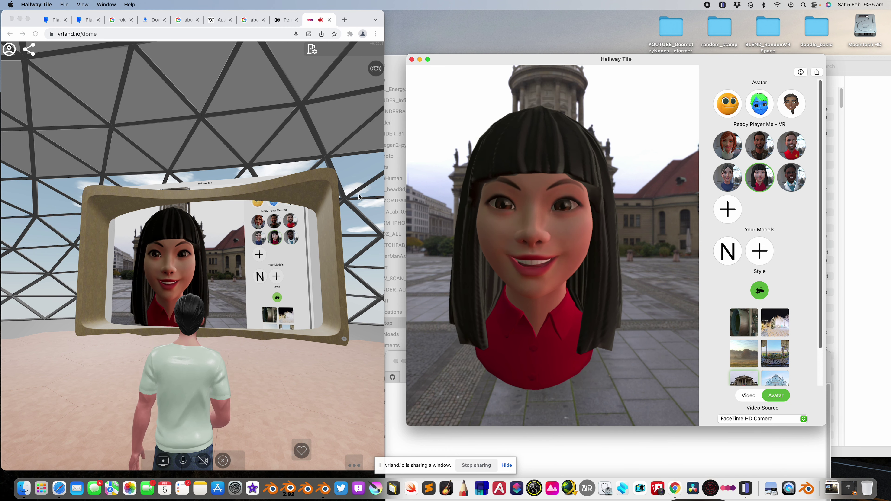
left_click(193, 207)
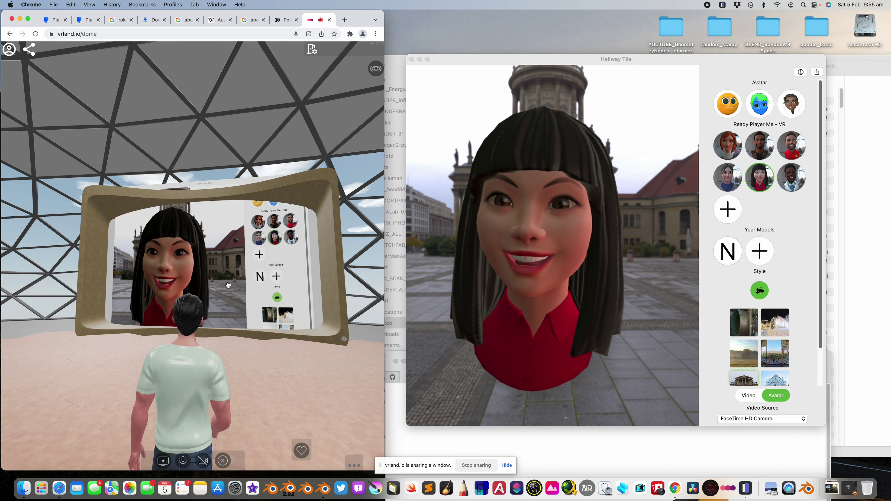
key("s")
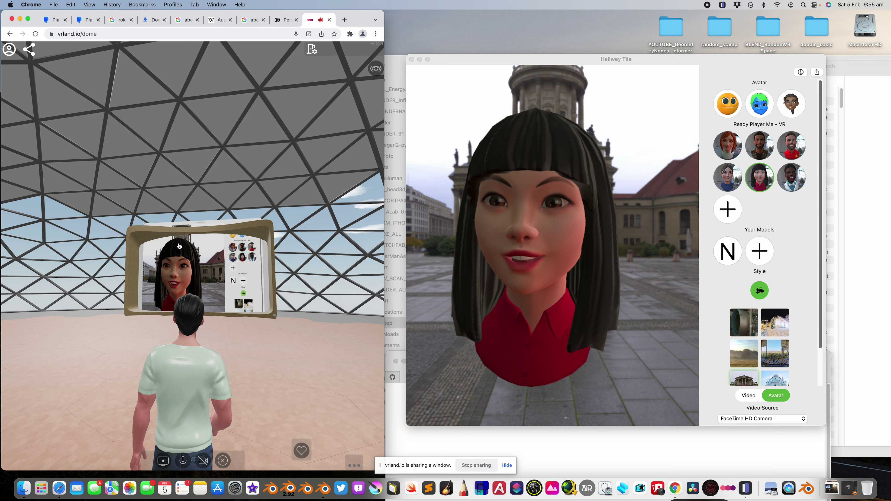
- Show the VrLand dome in full screen and walk the character around the shared screen to examine the black-haired avatar live
left_click(462, 63)
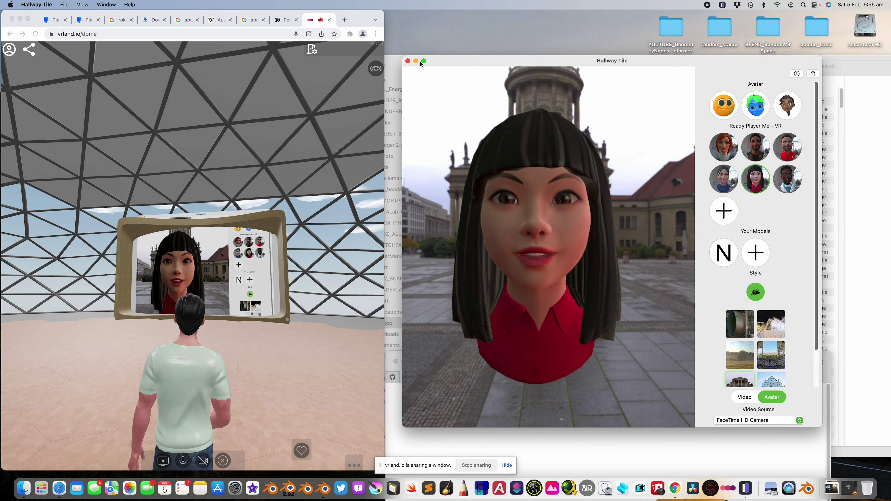
left_click(30, 21)
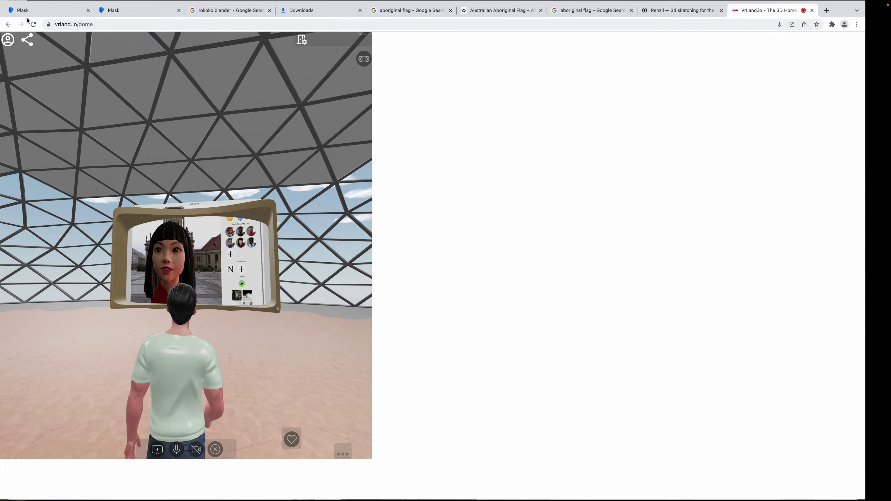
key("w")
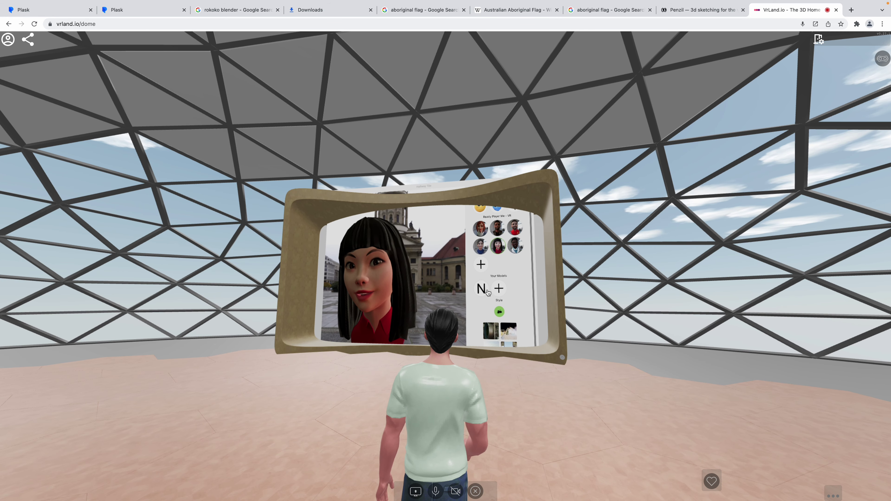
key("a")
key("w")
key("s")
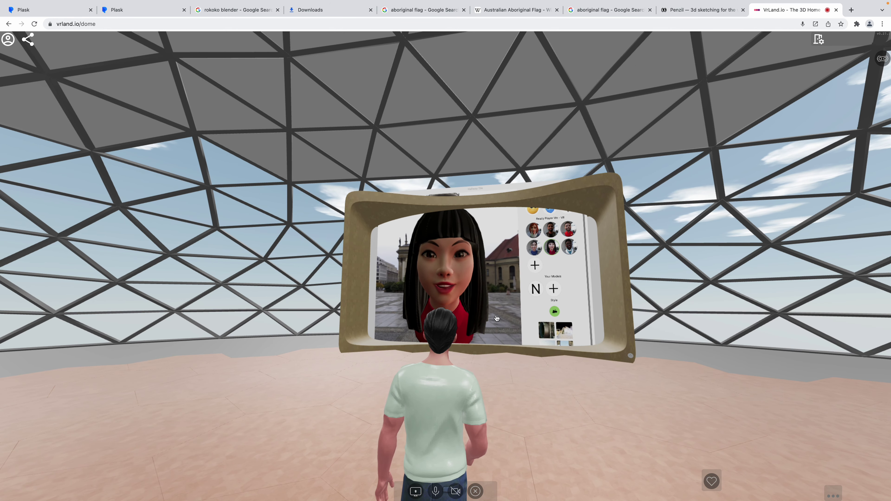
key("s")
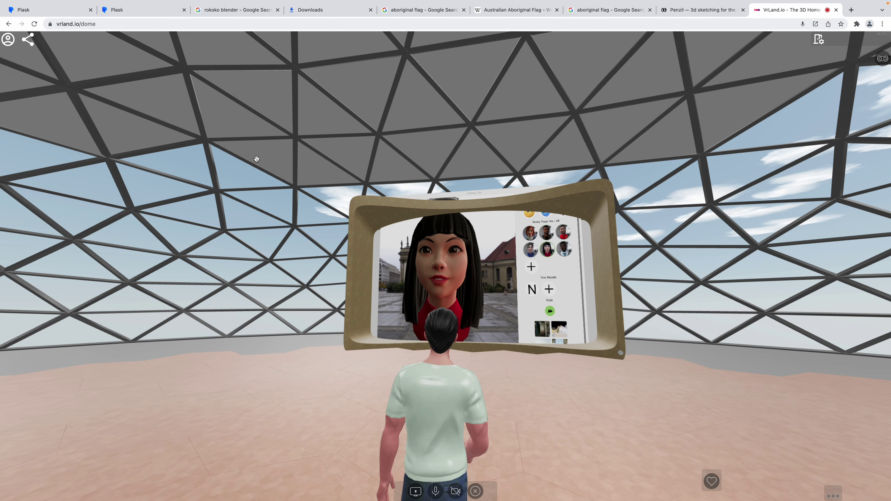
key("d")
key("a")
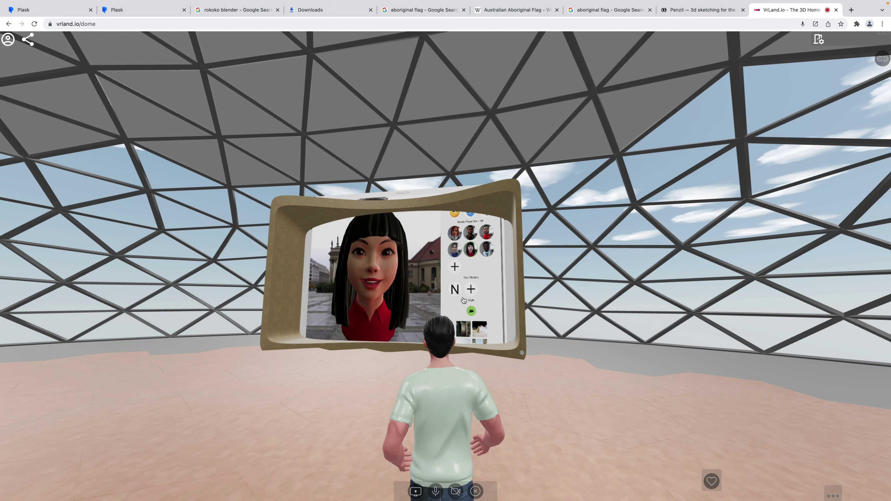
key("a")
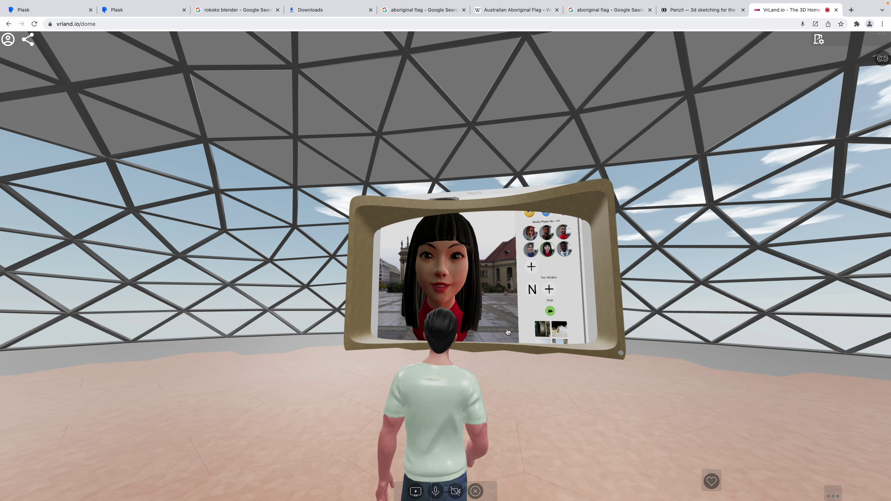
key("d")
key("w")
key("s")
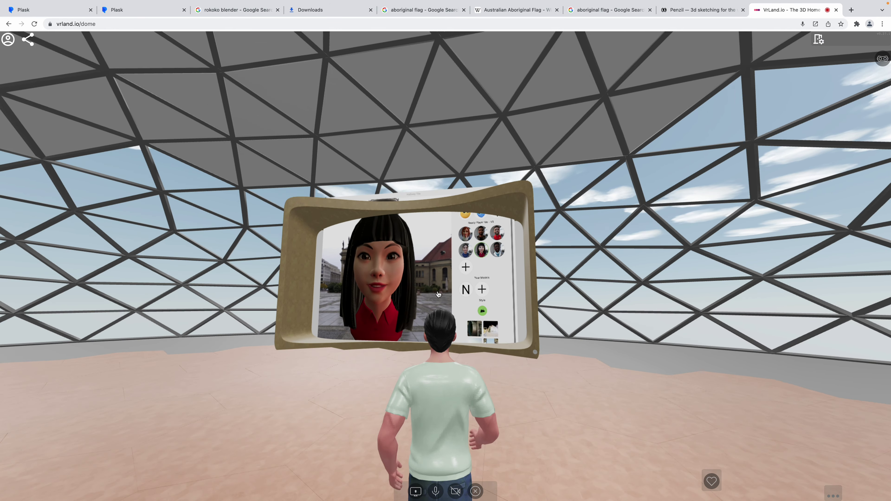
key("s")
key("w")
key("a")
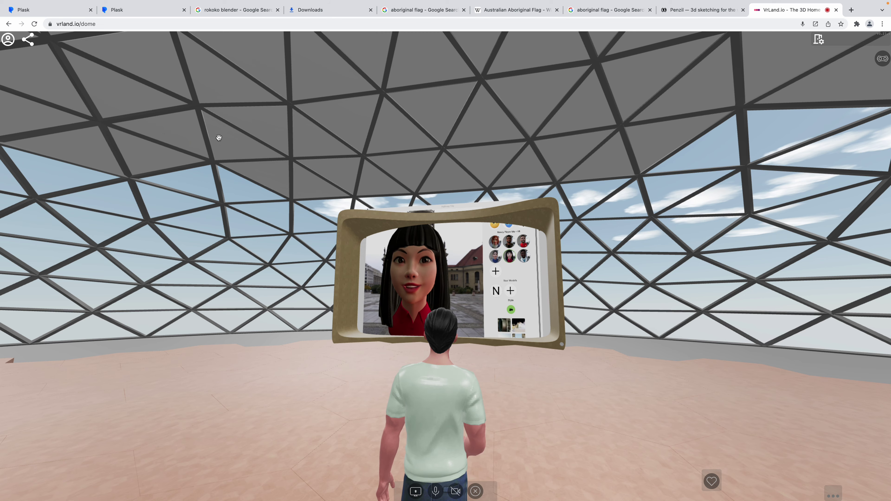
- Leave the browser's full-screen view and switch to Blender, showing its monkey-head scene beside the VrLand window
mouse_move(48, 1)
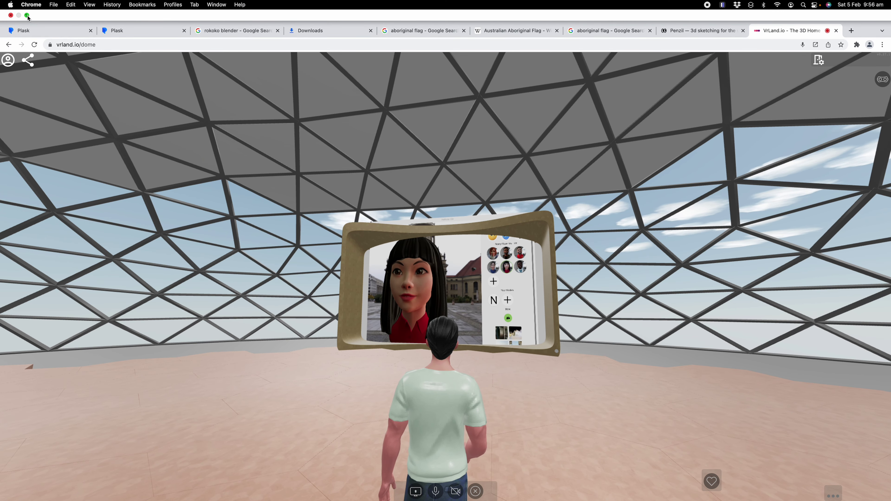
left_click(27, 15)
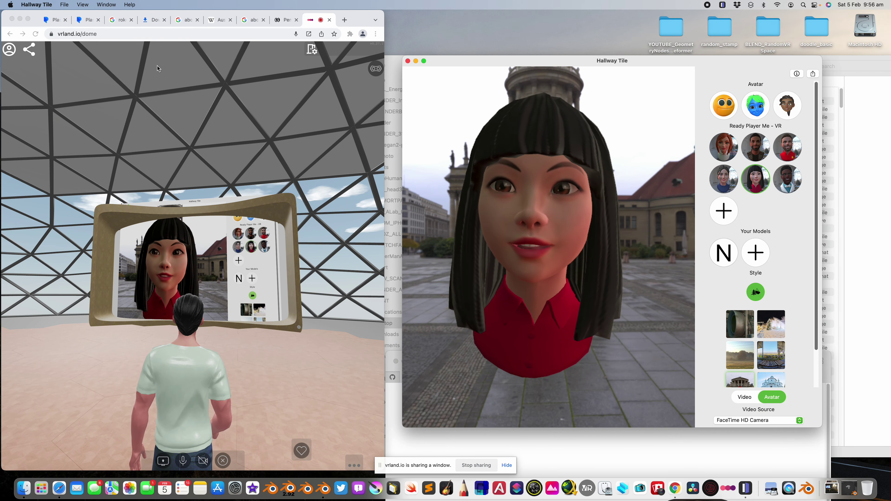
left_click(45, 5)
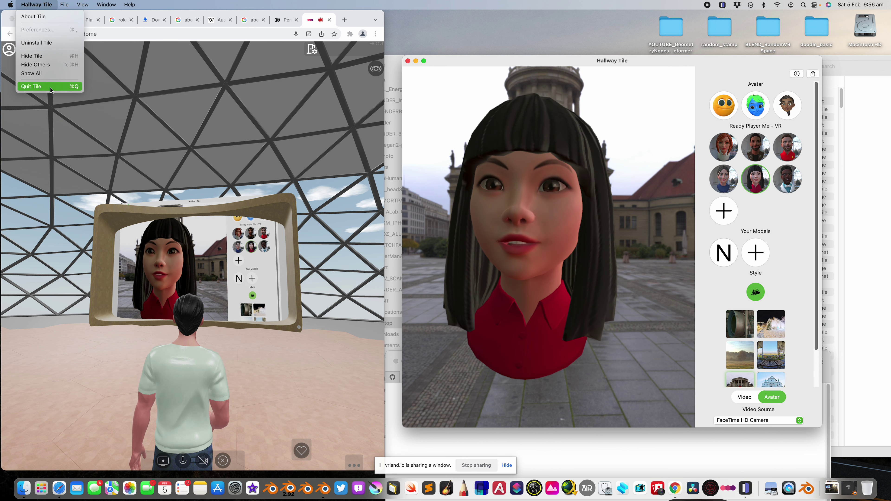
left_click(182, 228)
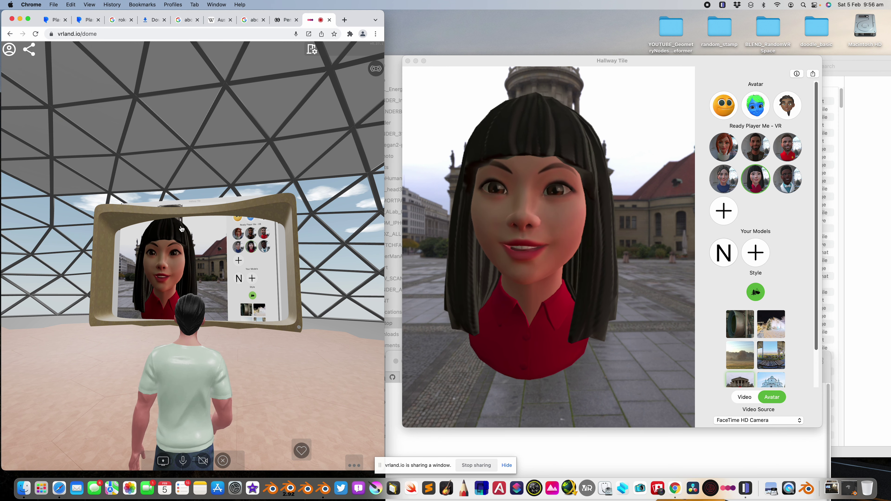
left_click(325, 495)
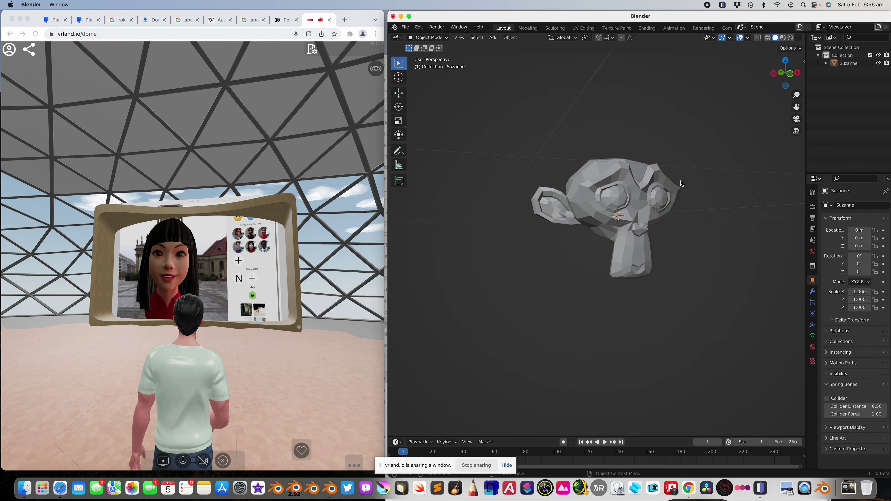
- Stop sharing the Hallway Tile window and share the Blender window on the dome screen, moving the character closer to it
left_click(165, 460)
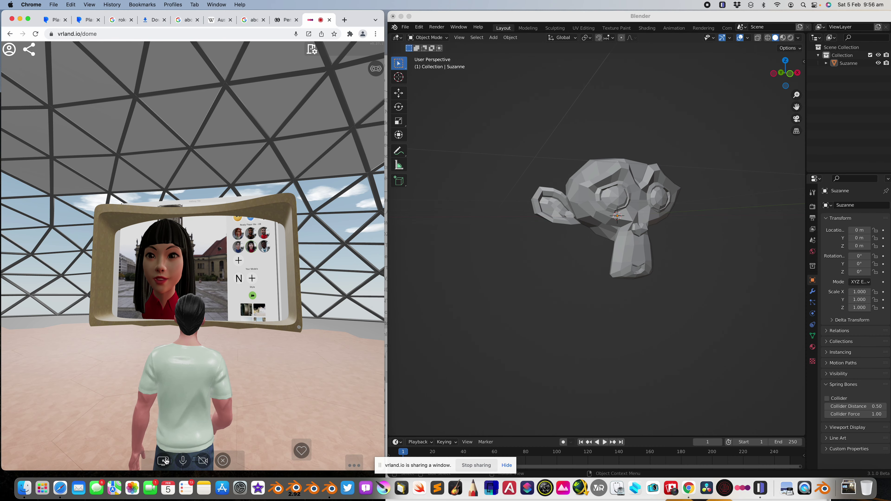
left_click(165, 461)
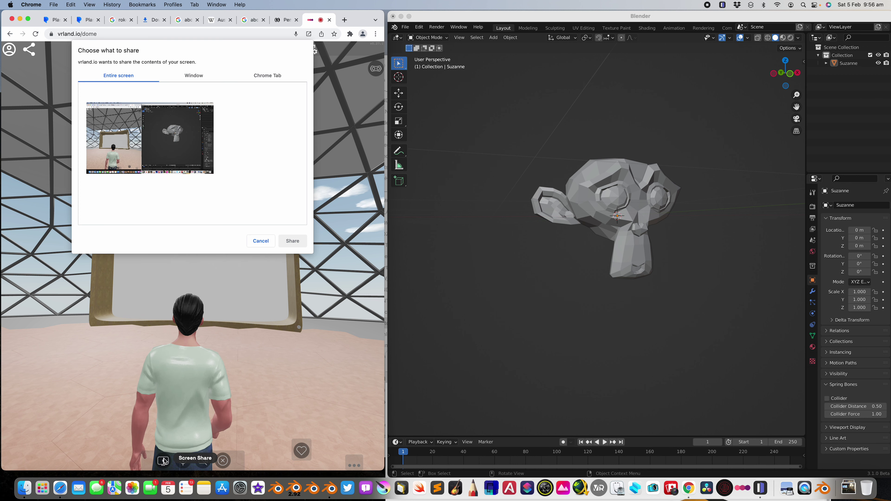
left_click(187, 77)
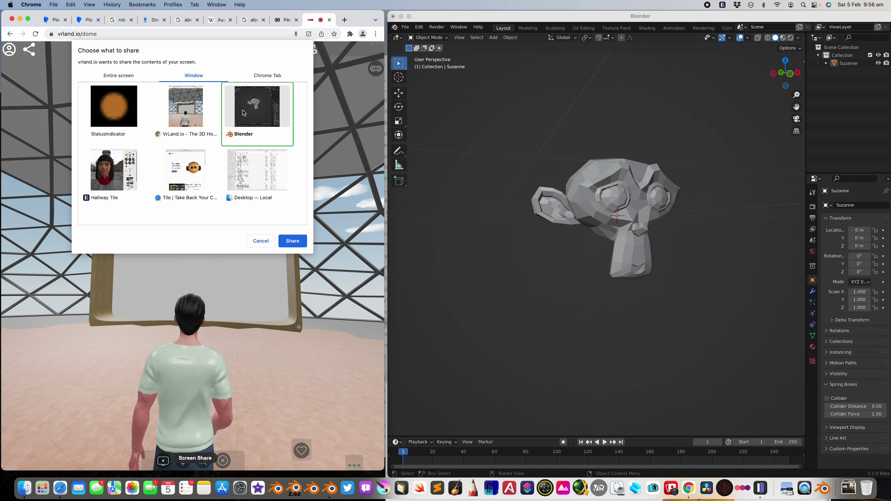
left_click(292, 241)
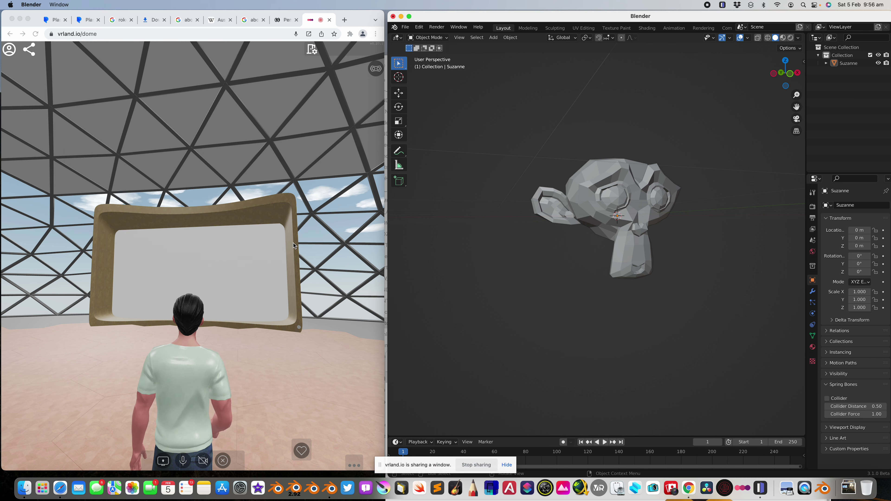
left_click(298, 290)
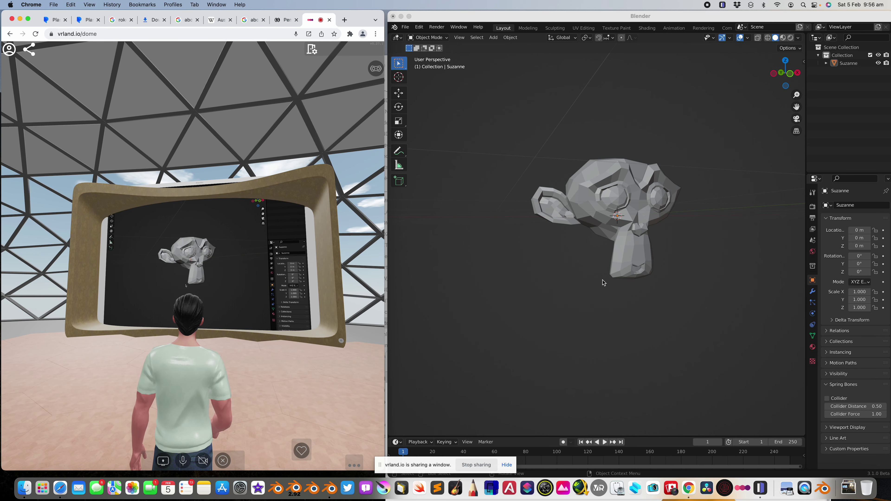
- Select the monkey head in Blender and orbit around it to view its movement live on the dome screen
middle_click_drag(602, 282, 639, 269)
left_click(634, 228)
middle_click_drag(634, 229, 627, 246)
middle_click_drag(637, 277, 644, 264)
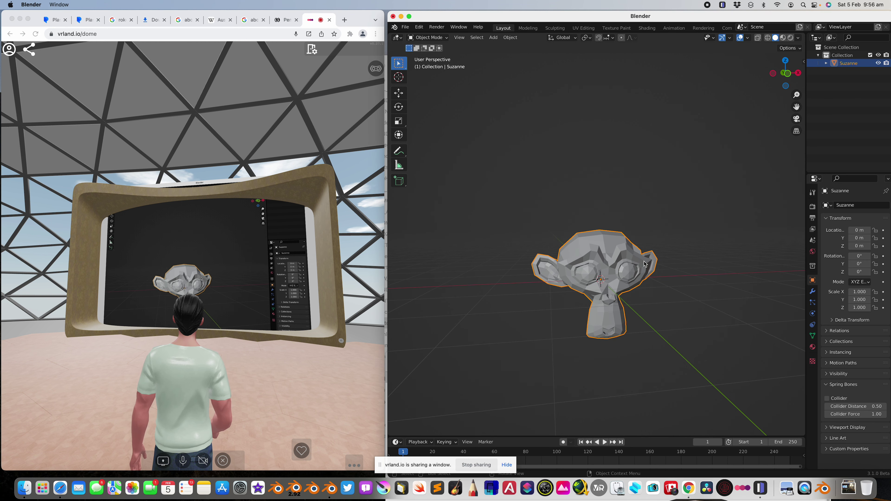
- Split Blender's 3D viewport into an upper and a lower area and frame the monkey head in the lower one
left_click_drag(803, 35, 715, 223)
scroll(618, 259, "down", 1)
middle_click_drag(614, 260, 613, 252, "shift")
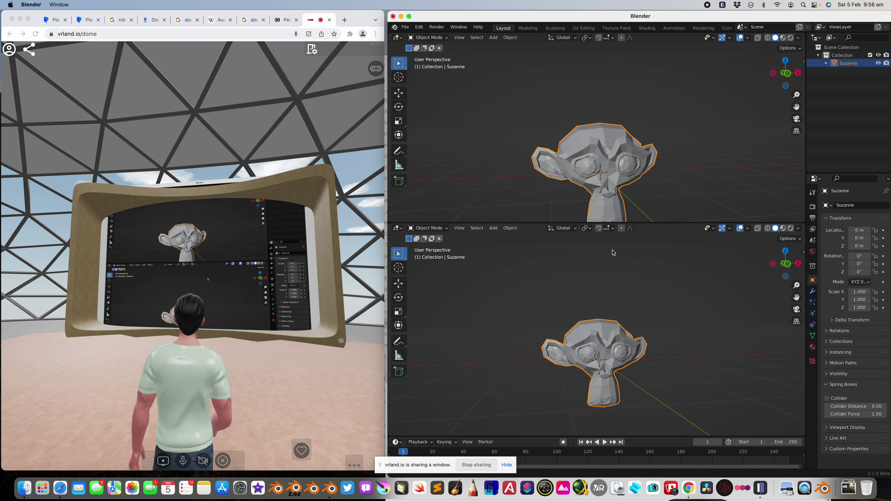
- Turn the upper area into a Geometry Node Editor without its sidebar and create a new node tree for the monkey head
left_click(398, 37)
left_click(420, 121)
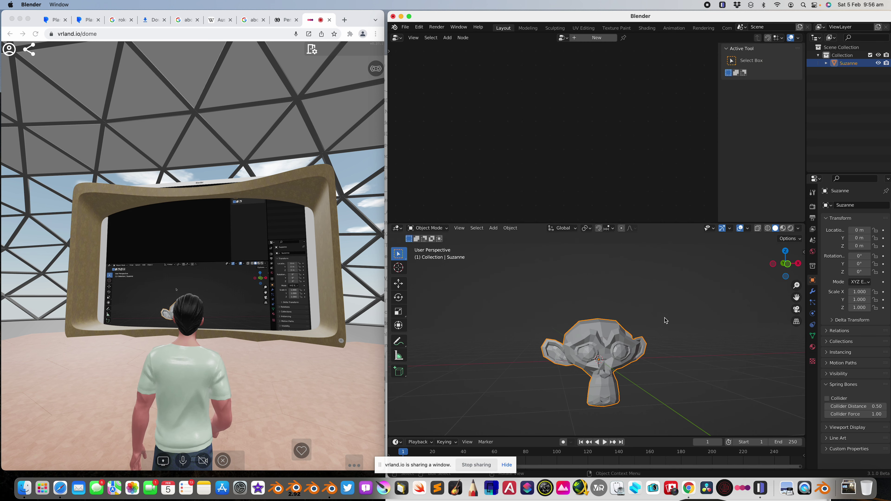
middle_click_drag(665, 320, 626, 317)
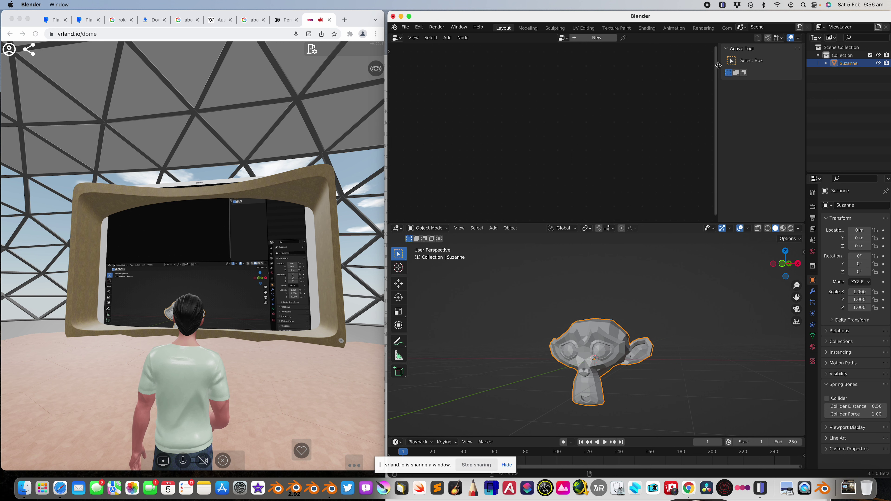
key("n")
scroll(572, 111, "up", 5)
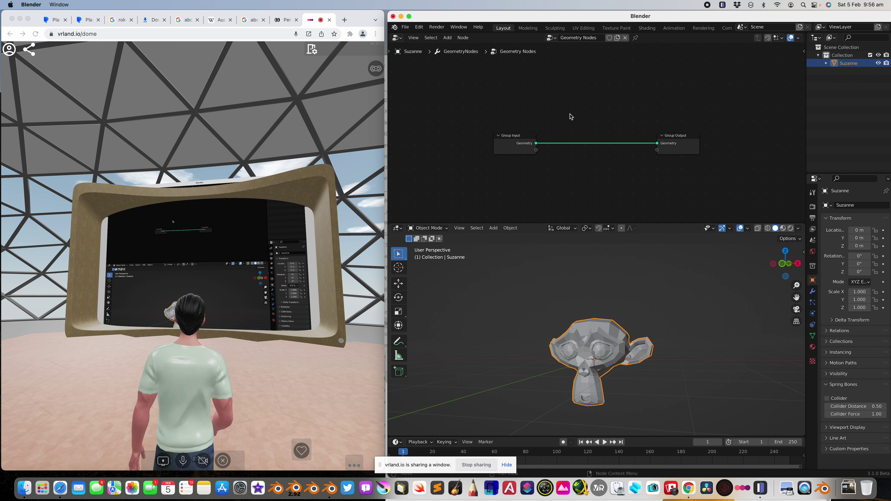
- Walk the character up to the dome screen, deselect the monkey head and orbit it to examine the live Blender feed
left_click(245, 273)
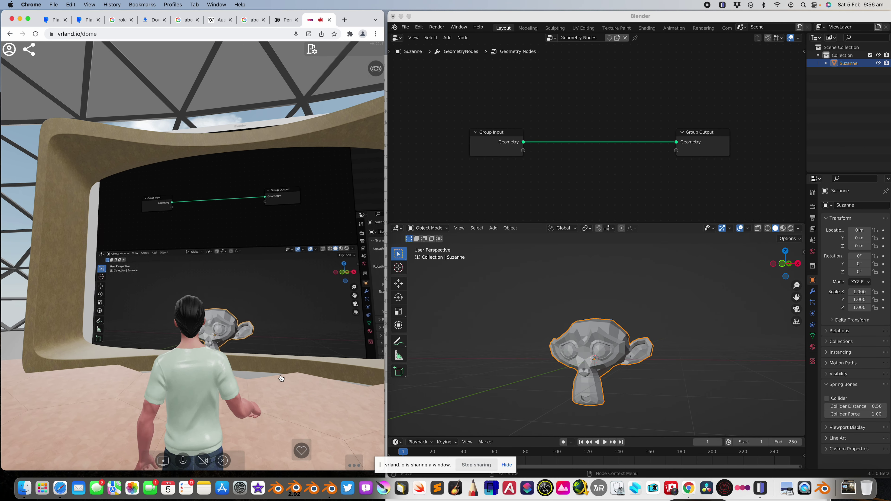
key("w")
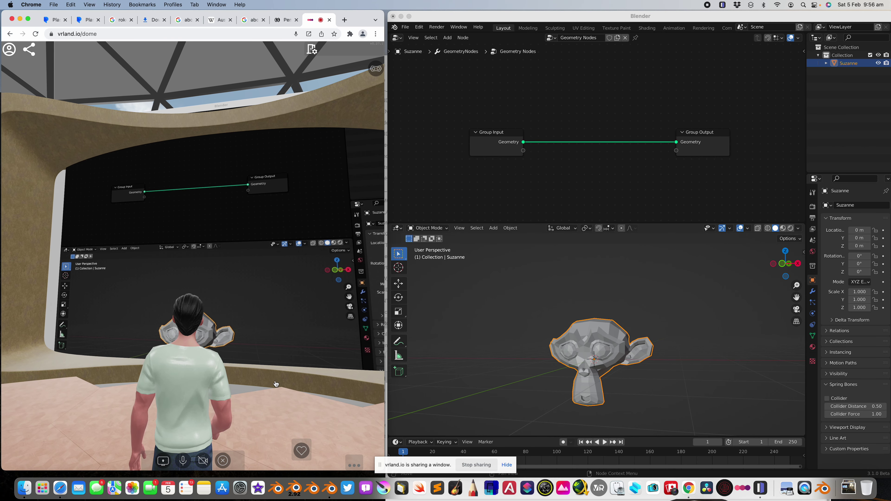
left_click(532, 303)
middle_click_drag(573, 308, 595, 308)
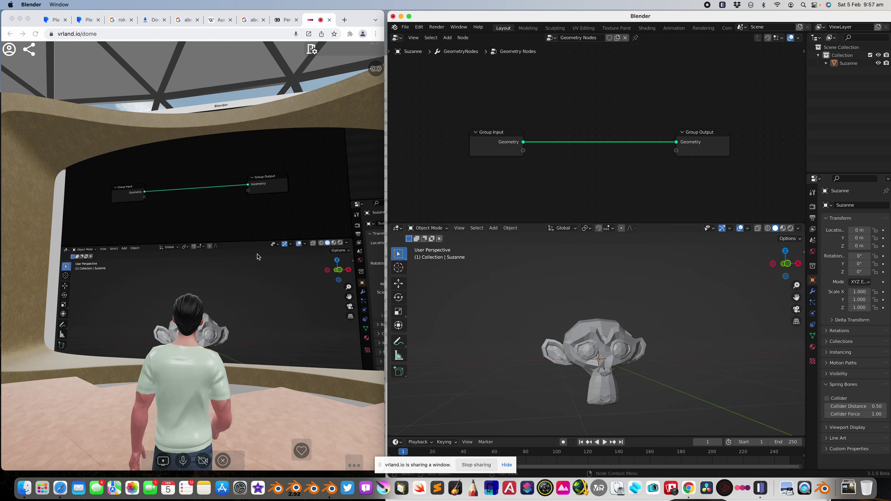
left_click(281, 391)
- Show Blender in full screen, orbit the monkey head, and return to VrLand to view the feed while backing the character away
left_click(409, 16)
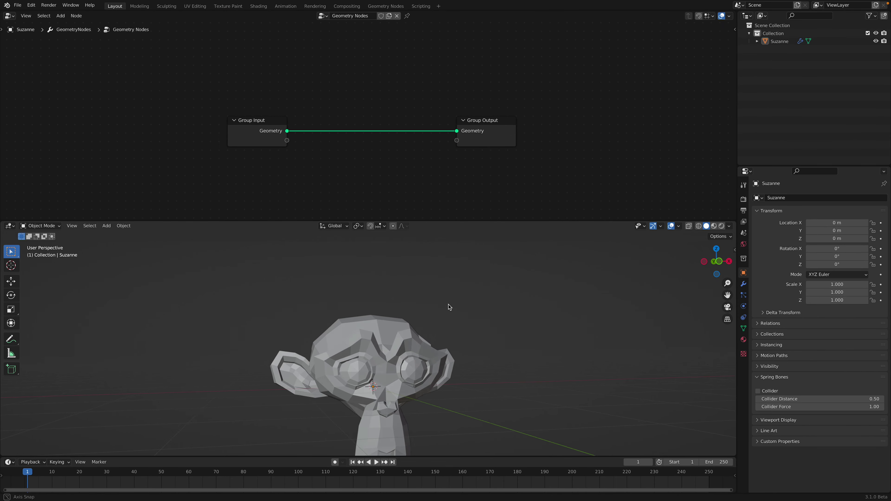
middle_click_drag(449, 307, 354, 228)
key("ctrl+Left")
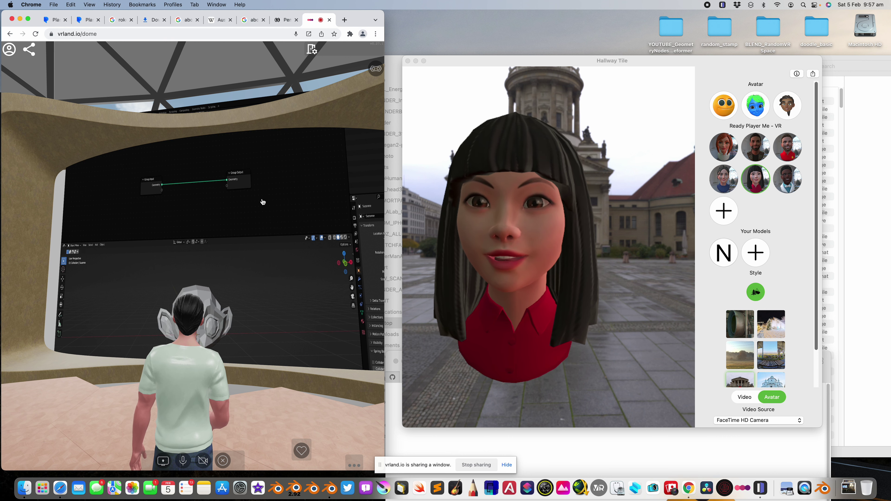
key("s")
key("s")
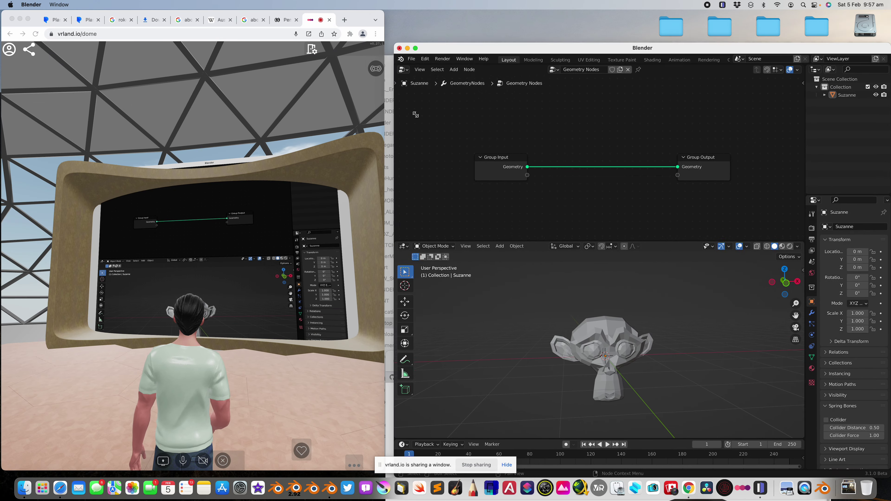
- Shrink the Hallway Tile window into the desktop's upper right area and close the Finder window behind it
left_click(458, 87)
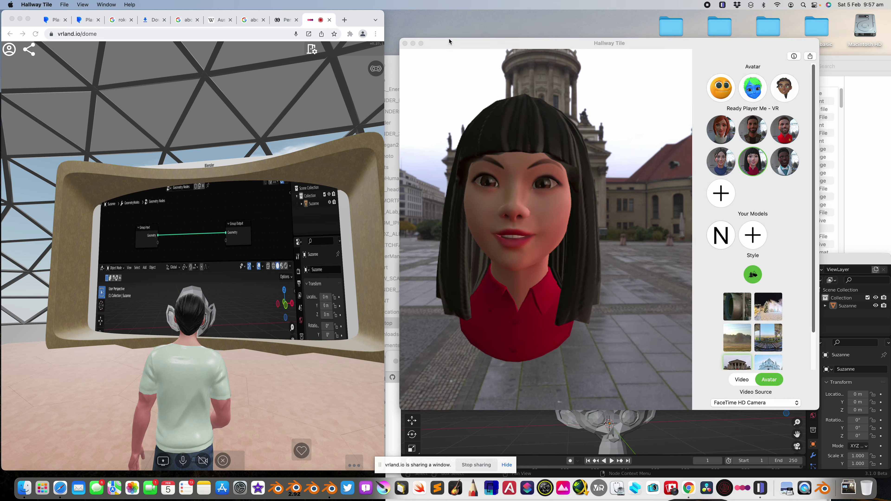
left_click_drag(740, 293, 620, 190)
left_click_drag(478, 22, 720, 22)
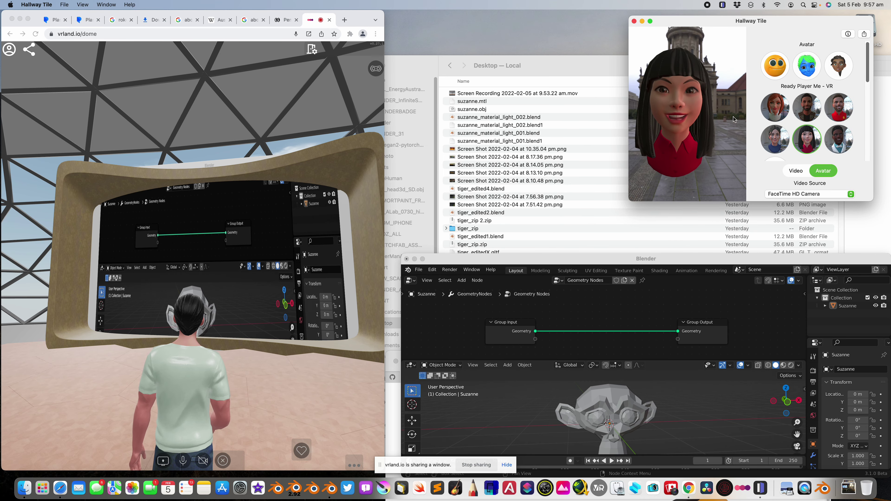
left_click(393, 69)
key("super+w")
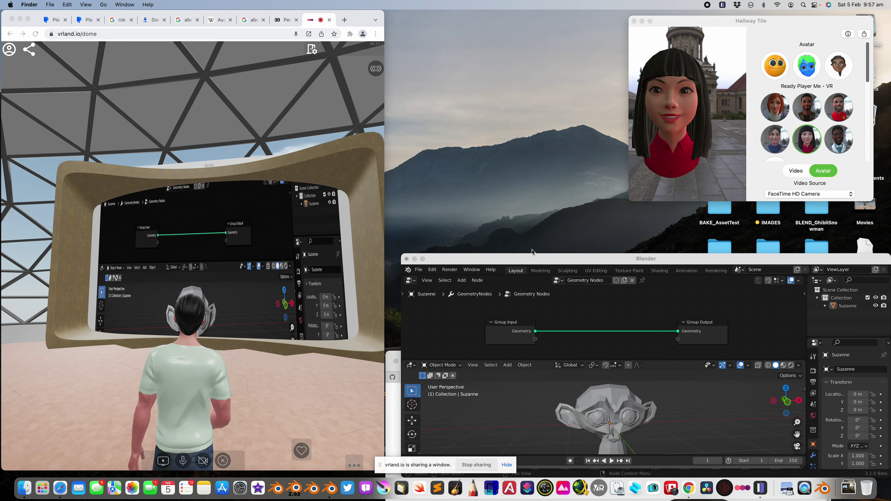
- Narrow the VrLand browser window and place an enlarged Blender window directly beside it
left_click_drag(522, 261, 510, 245)
left_click_drag(391, 237, 388, 193)
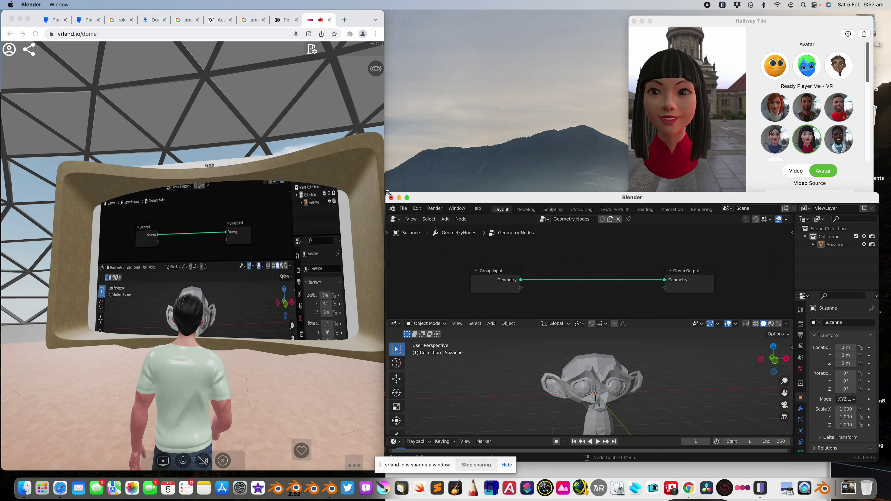
left_click_drag(387, 13, 211, 39)
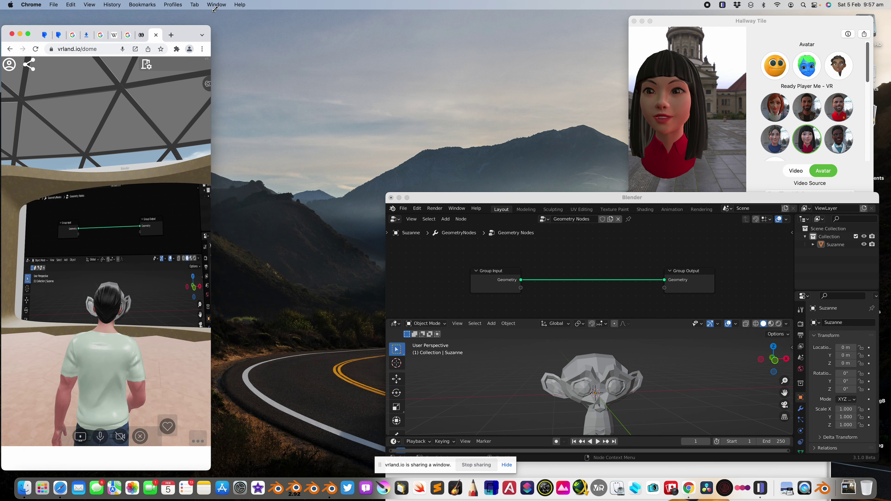
left_click_drag(214, 9, 216, 10)
left_click_drag(441, 198, 282, 29)
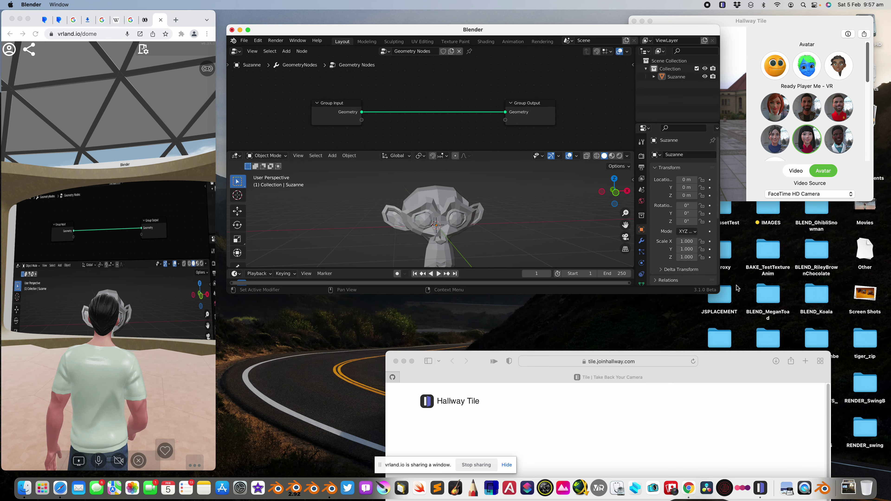
left_click_drag(717, 290, 738, 455)
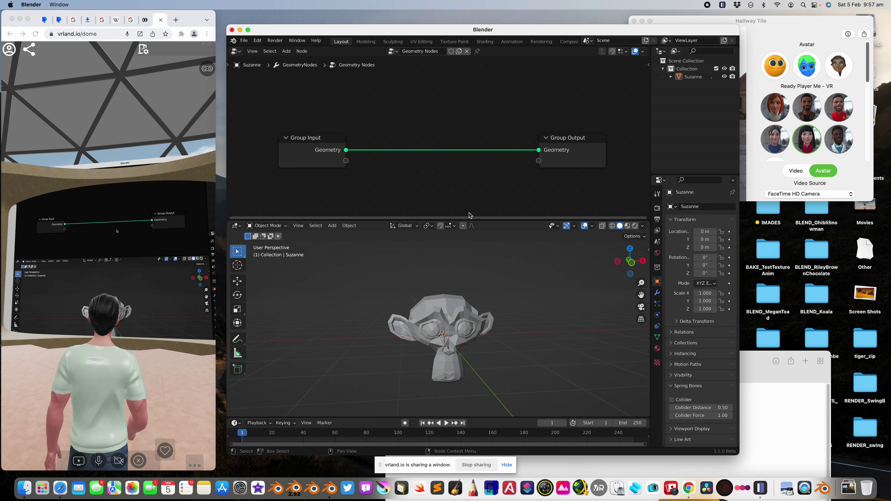
- Turn the dome camera toward the screen and orbit the monkey head in Blender to compare both views
middle_click_drag(495, 272, 498, 272)
left_click_drag(173, 361, 235, 349)
middle_click_drag(338, 352, 333, 351)
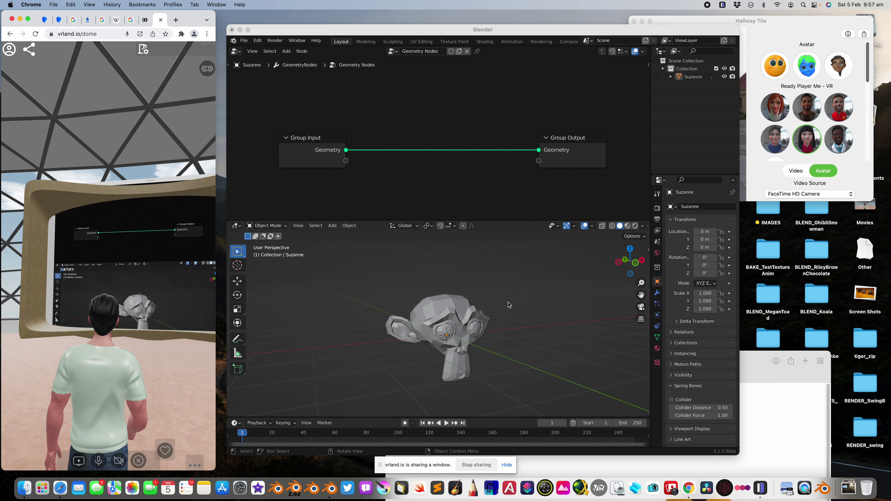
middle_click_drag(509, 304, 553, 258)
- Arrange Hallway Tile at the desktop's right edge, minimize Safari, and enlarge Blender to fill the space between the windows
left_click(777, 31)
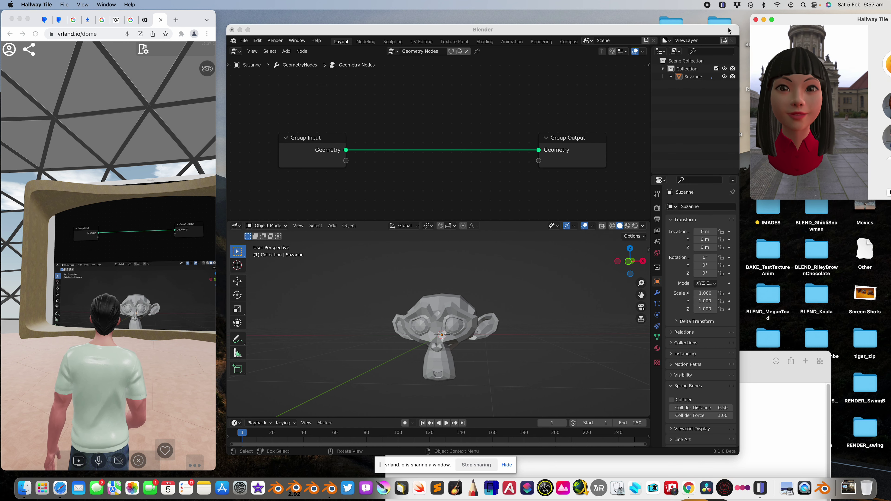
left_click_drag(728, 31, 730, 19)
left_click(753, 368)
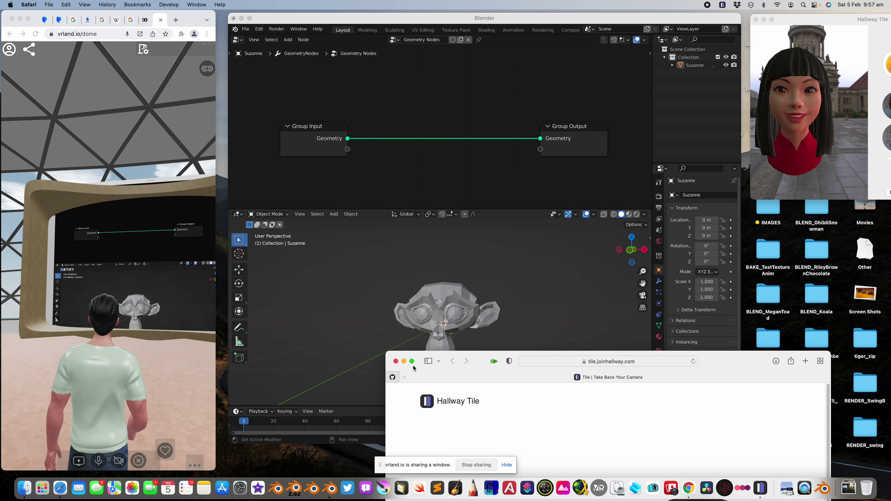
left_click(405, 362)
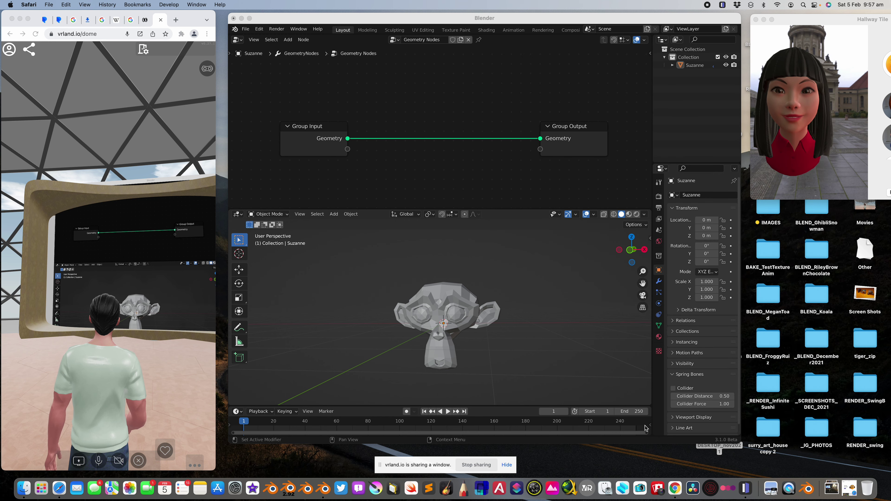
left_click_drag(741, 444, 748, 481)
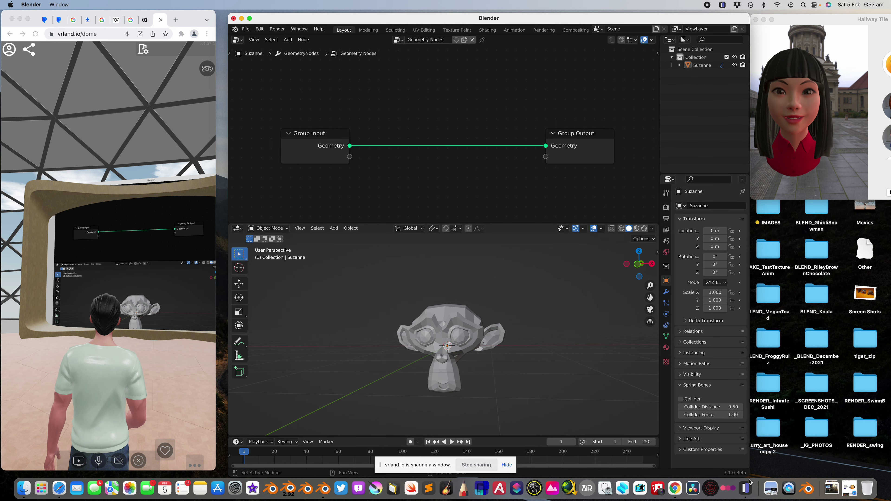
left_click_drag(836, 17, 822, 17)
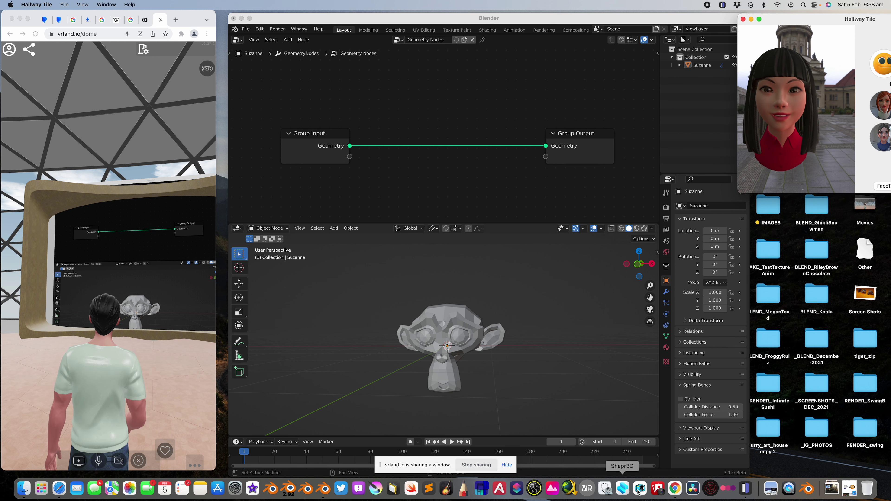
- Reopen the Hallway Tile website in Safari to view its landing page, and minimize it again
left_click(852, 492)
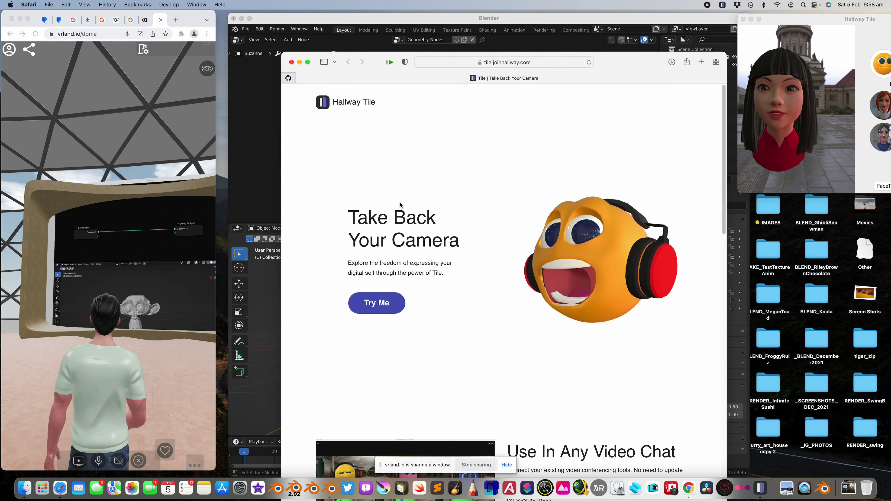
left_click(299, 62)
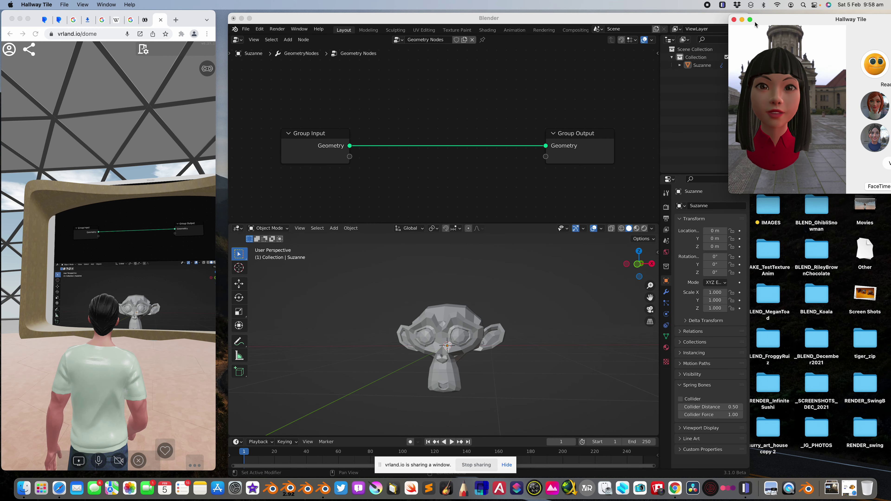
- Switch Hallway Tile to the blue-shirted avatar with face markings and narrow the Blender window so the avatar remains uncovered
left_click_drag(777, 23, 595, 32)
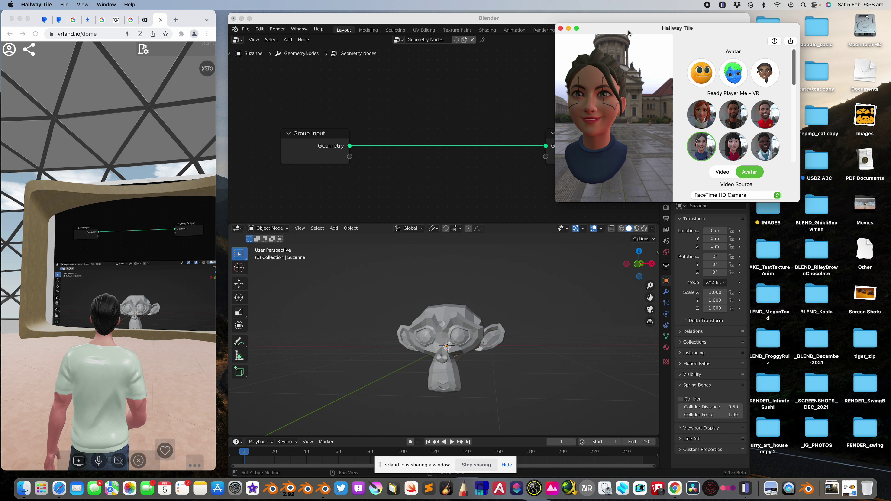
left_click_drag(629, 33, 748, 26)
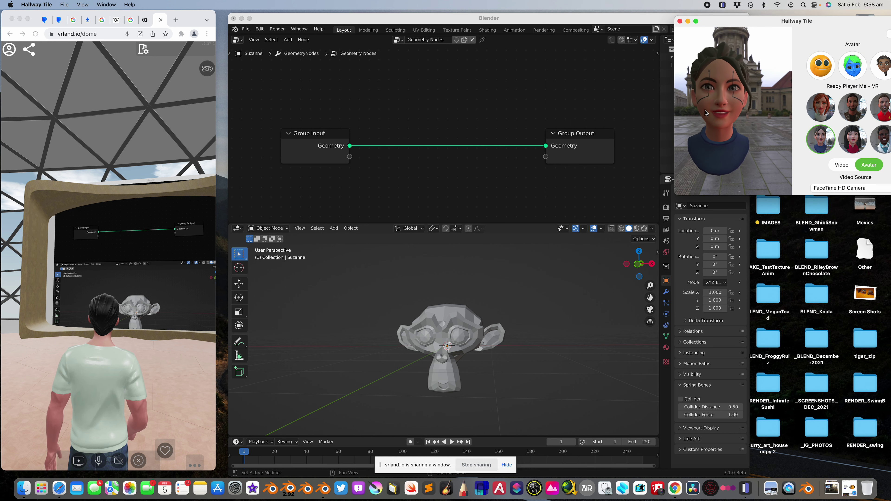
left_click_drag(631, 22, 622, 23)
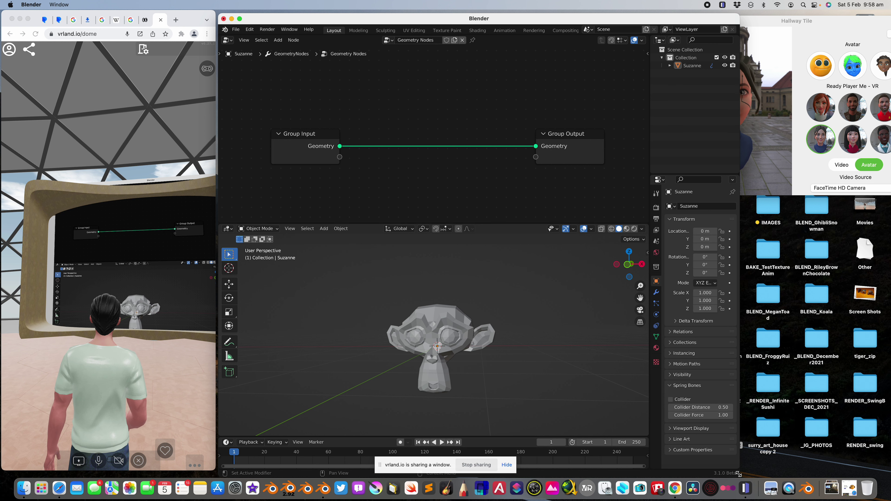
left_click_drag(738, 474, 654, 464)
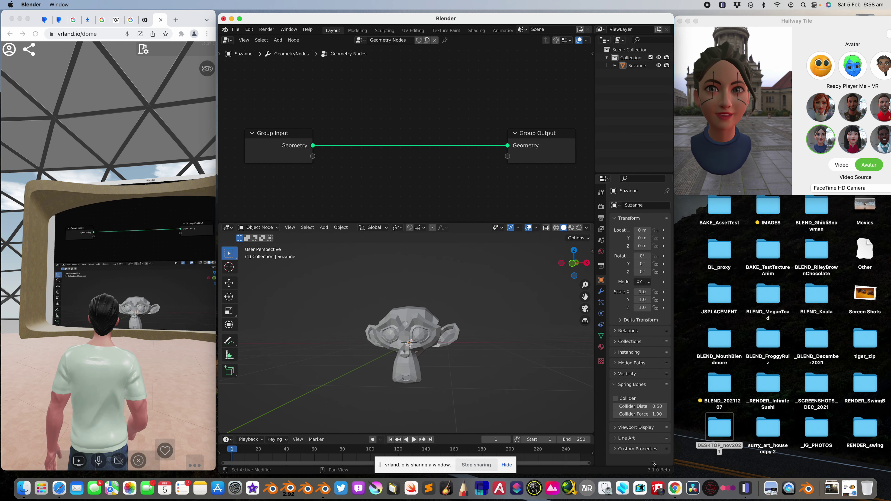
- Select the Suzanne monkey head in Blender's 3D viewport and orbit around it
middle_click_drag(421, 331, 449, 332)
left_click(449, 332)
mouse_move(430, 282)
middle_mouse_down()
mouse_move(442, 281)
mouse_move(425, 279)
middle_mouse_up()
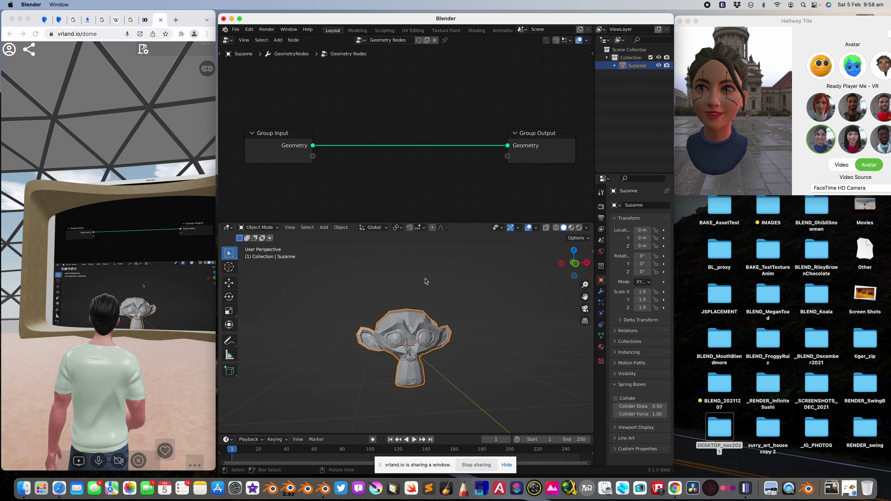
scroll(407, 290, "up", 1)
- Add a Star curve primitive node just below the link between the Group Input and Group Output nodes
scroll(386, 89, "down", 3)
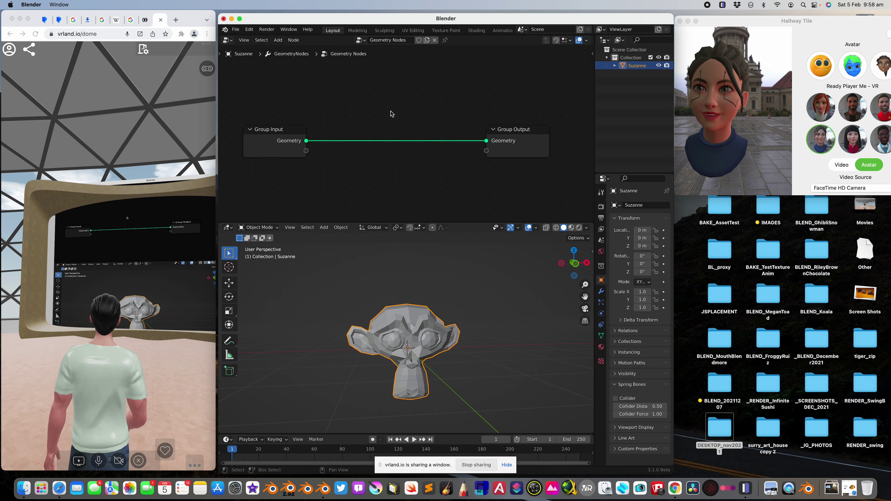
middle_click_drag(362, 118, 364, 114)
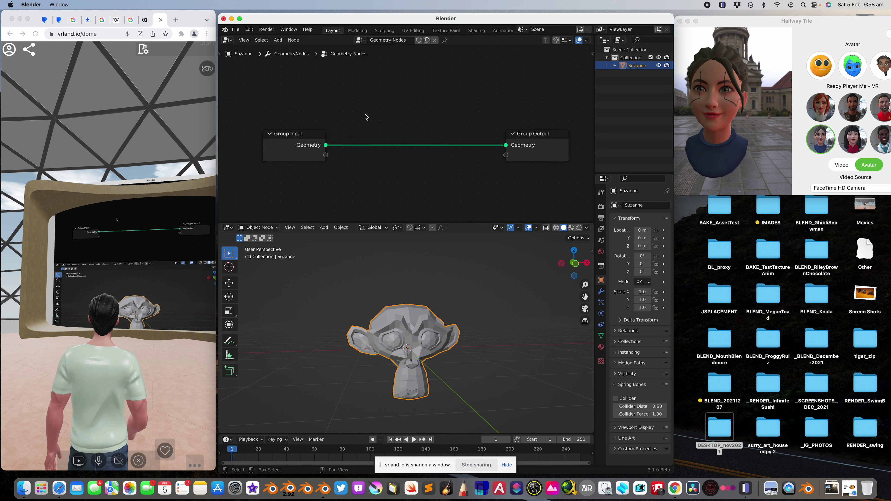
key("shift+a")
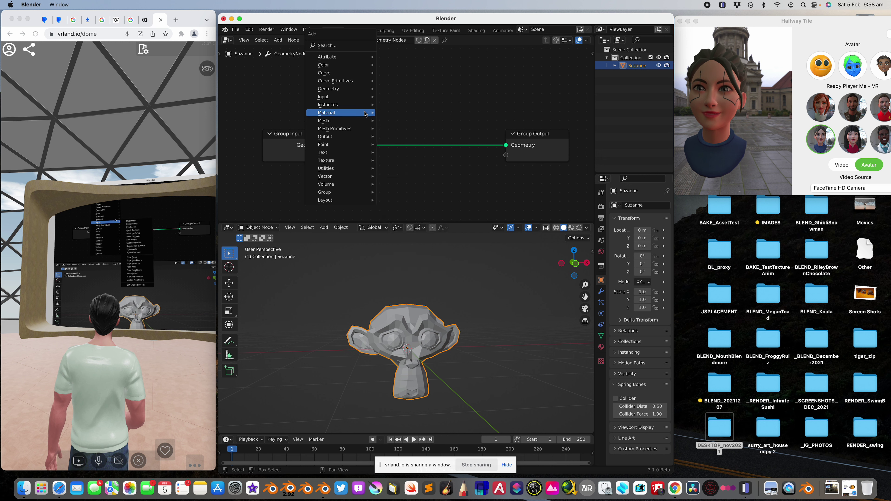
mouse_move(353, 131)
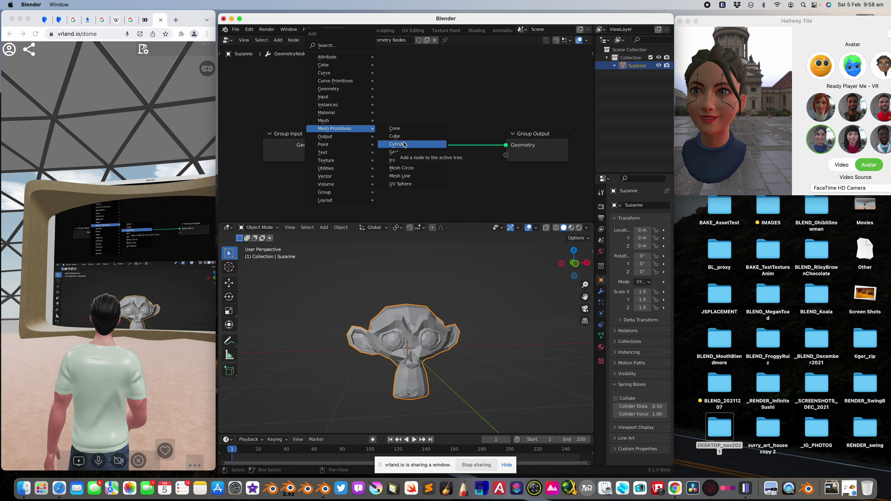
mouse_move(370, 81)
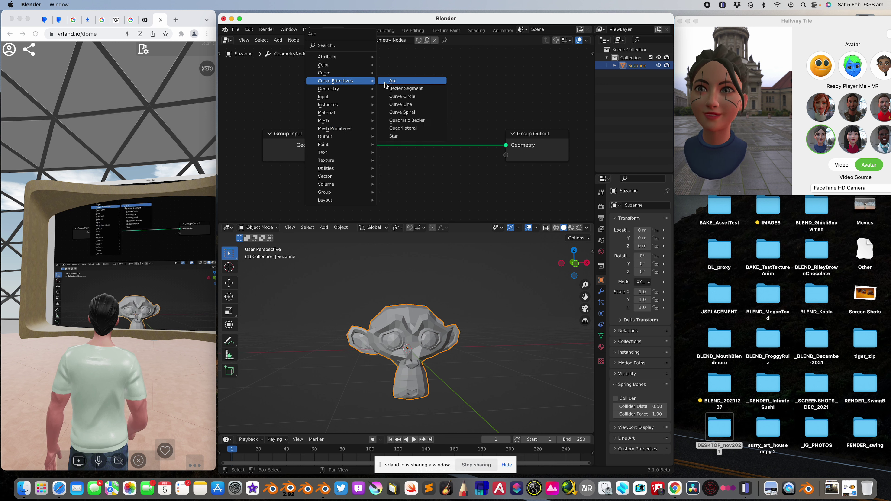
left_click(398, 136)
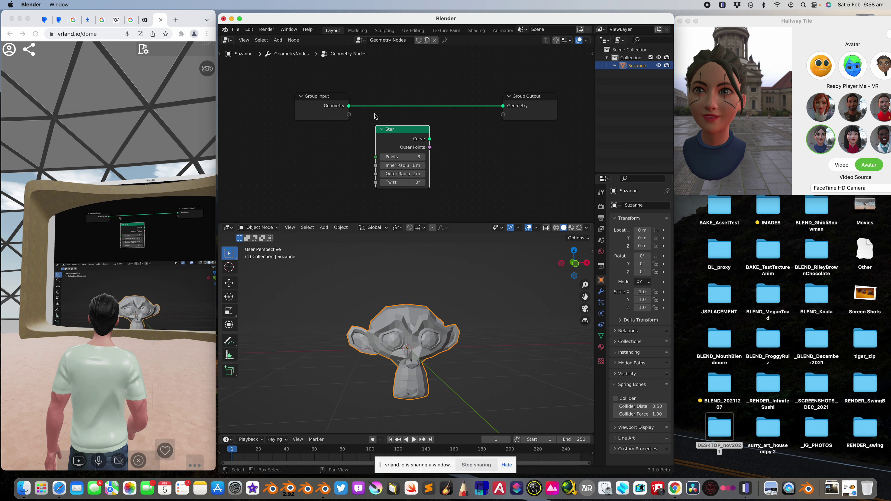
left_click(348, 133)
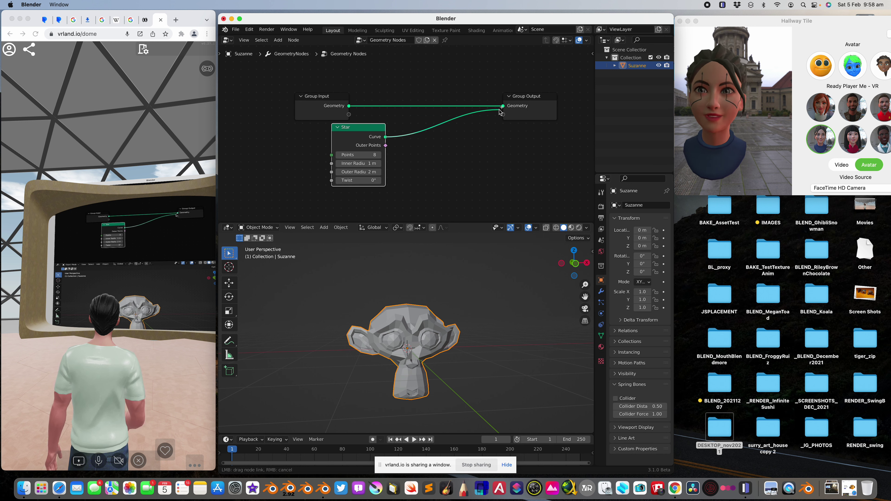
- Connect the Star node's Curve output to the Group Output geometry and place the Star node below the Group Input node
left_click_drag(500, 109, 502, 106)
left_click_drag(377, 127, 399, 91)
mouse_move(426, 330)
middle_mouse_down()
mouse_move(424, 367)
mouse_move(429, 347)
middle_mouse_up()
left_click_drag(328, 101, 284, 86)
left_click_drag(382, 92, 330, 103)
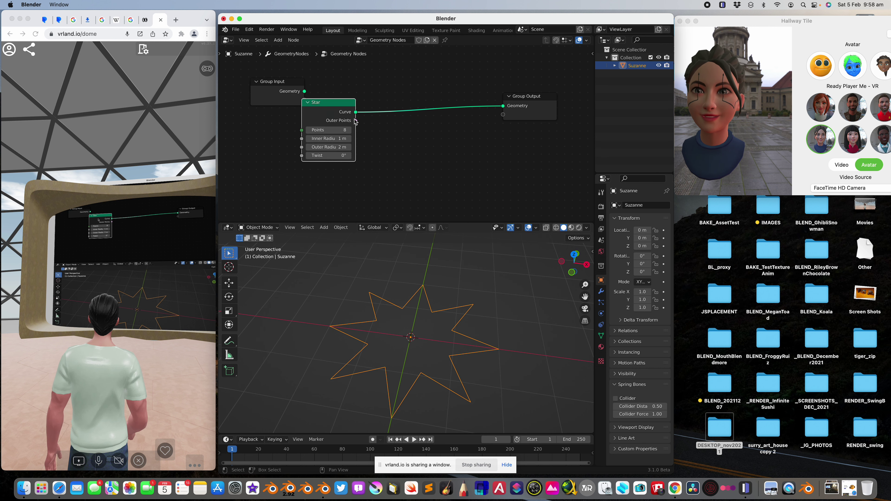
scroll(354, 119, "down", 1)
middle_click_drag(335, 111, 334, 104)
left_click_drag(334, 103, 299, 125)
- Add an Instance on Points node, feeding the Star curve into Points and the Group Input geometry into Instance
key("shift+a")
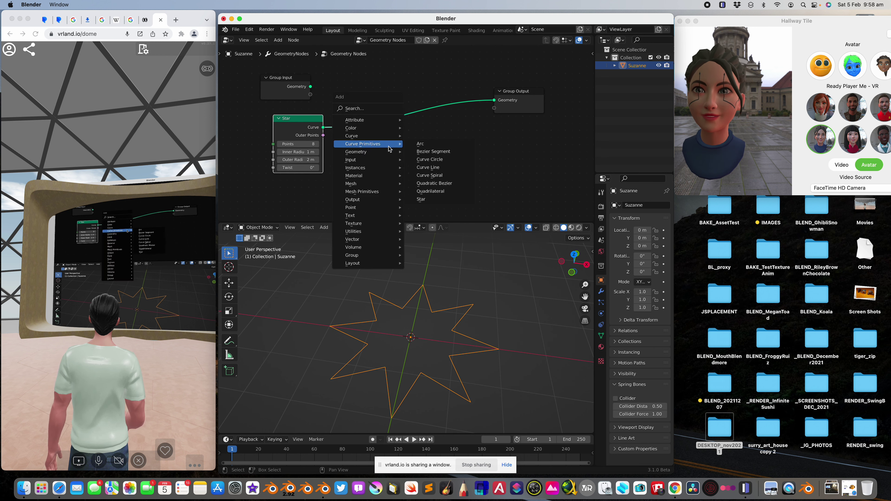
key("Escape")
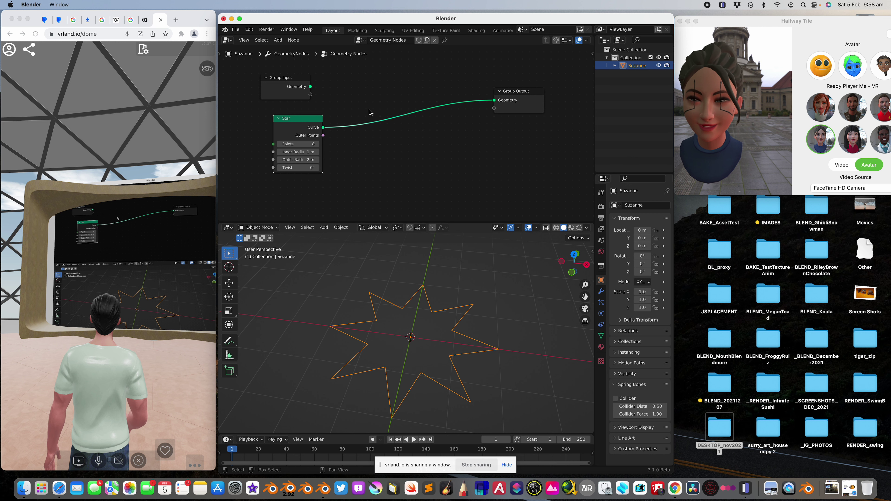
key("shift+a")
type("instan")
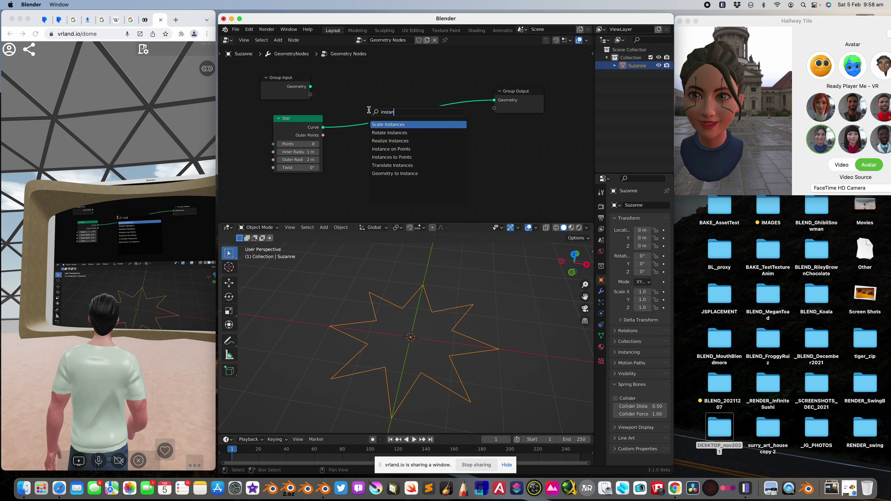
left_click(391, 149)
middle_click_drag(420, 145, 422, 142)
scroll(421, 143, "down", 1)
left_click_drag(320, 74, 330, 79)
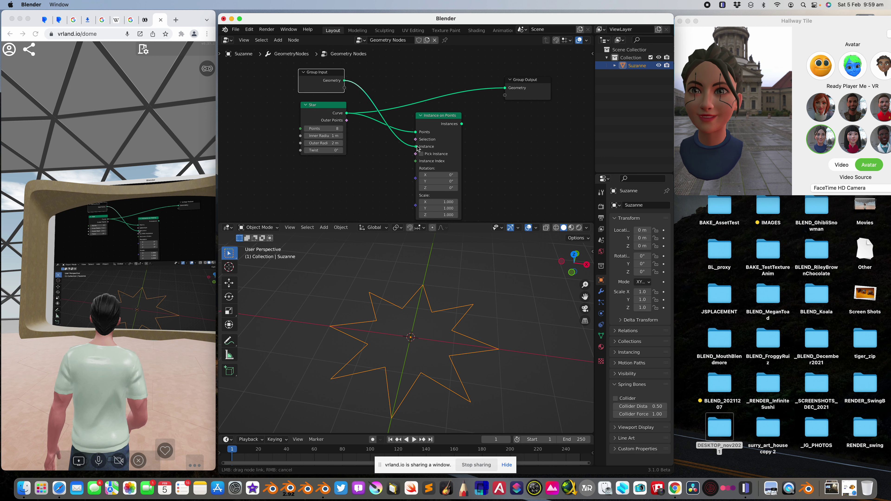
left_click_drag(417, 148, 417, 147)
- Slide Hallway Tile partly off the desktop so only the avatar shows, and widen the Blender window to meet it
left_click_drag(739, 22, 839, 22)
left_click(674, 158)
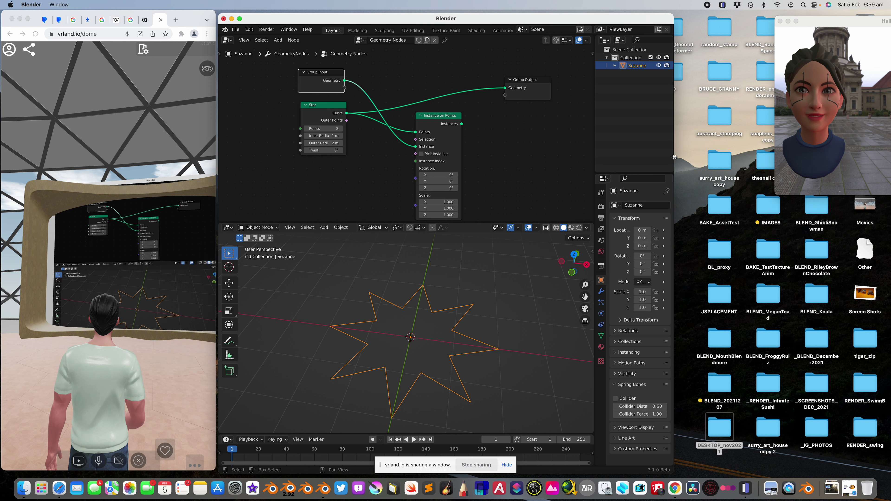
left_click_drag(680, 158, 771, 158)
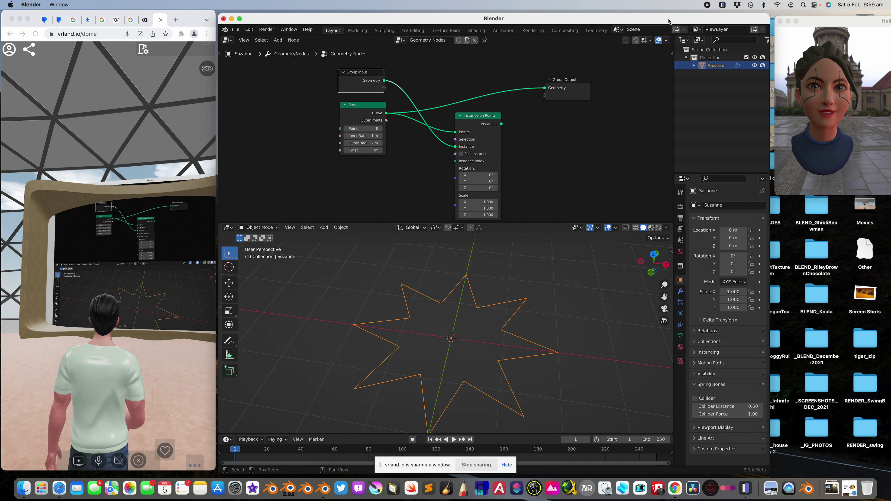
left_click_drag(669, 21, 673, 21)
left_click(830, 23)
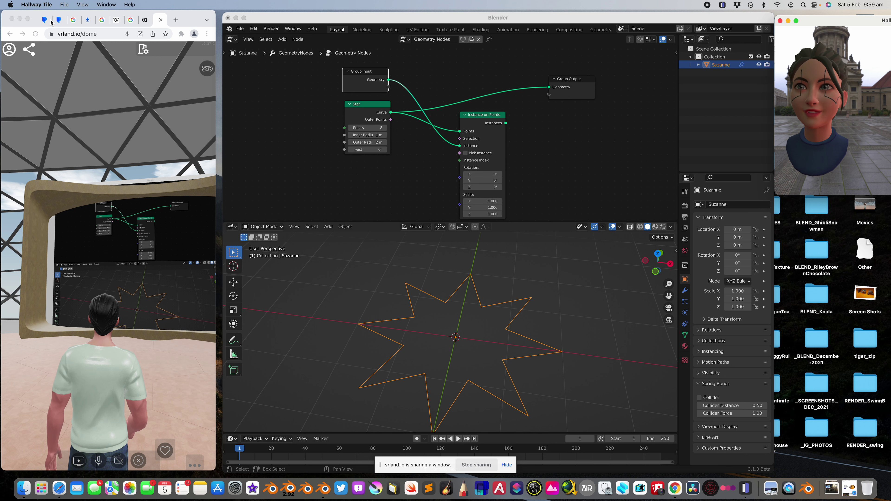
- Shrink the VrLand browser window and place it beneath Hallway Tile, then extend Blender from the desktop's left edge toward both windows
left_click_drag(215, 14, 263, 181)
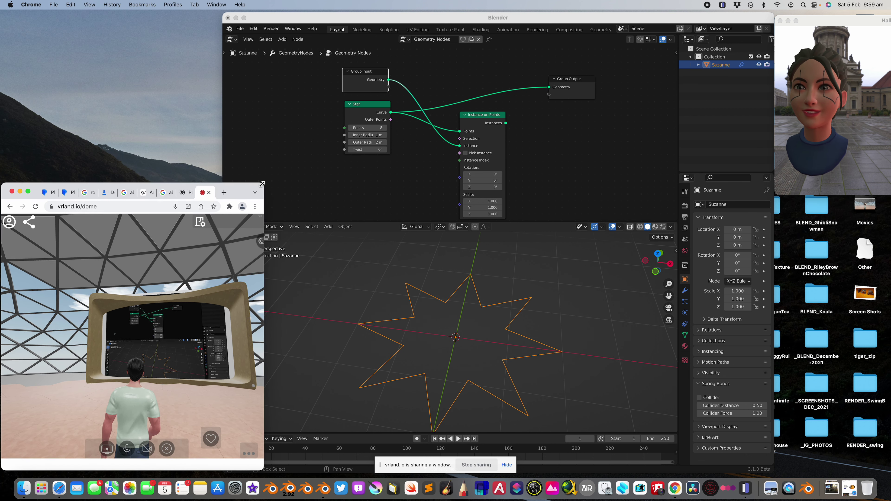
left_click_drag(128, 186, 724, 191)
left_click_drag(344, 16, 122, 14)
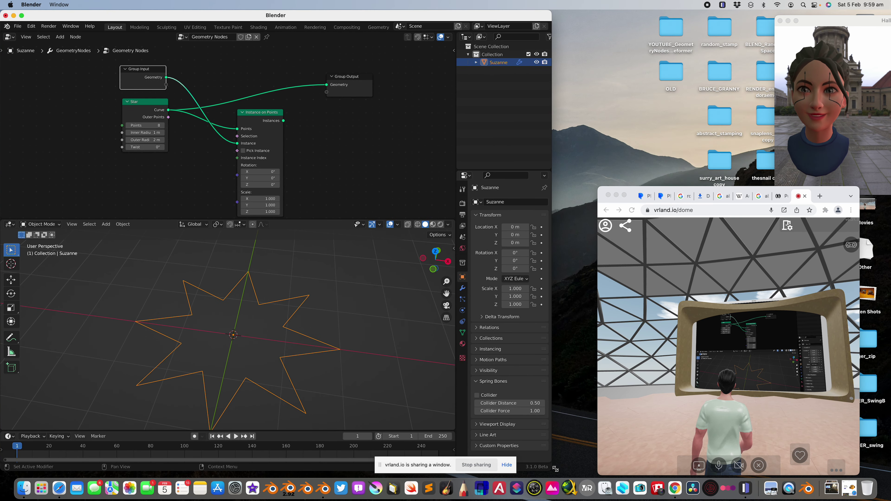
left_click_drag(555, 469, 723, 476)
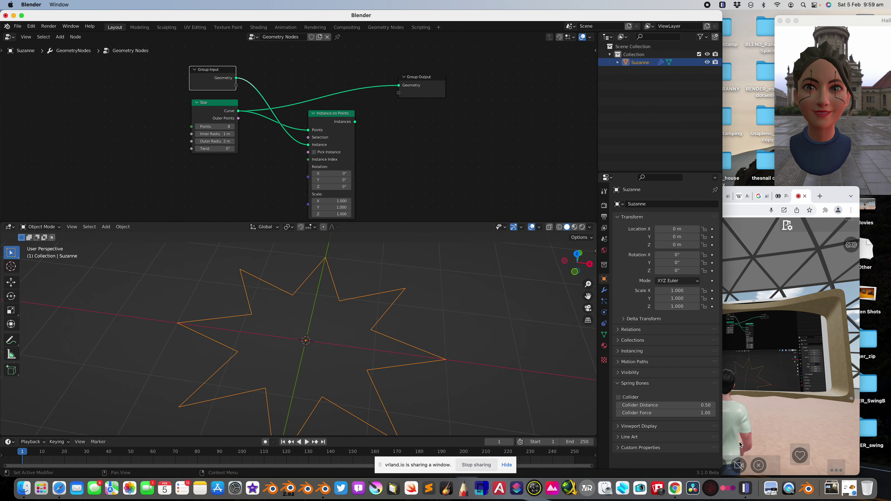
left_click_drag(834, 200, 858, 199)
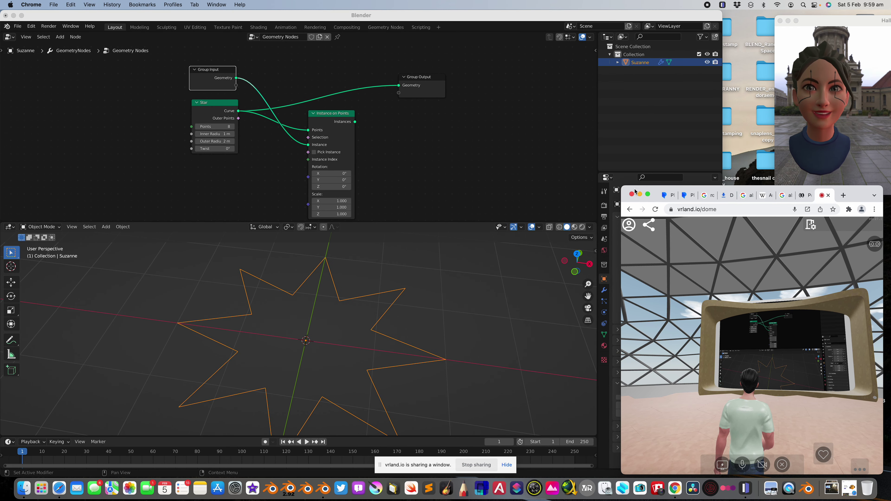
left_click_drag(624, 188, 683, 199)
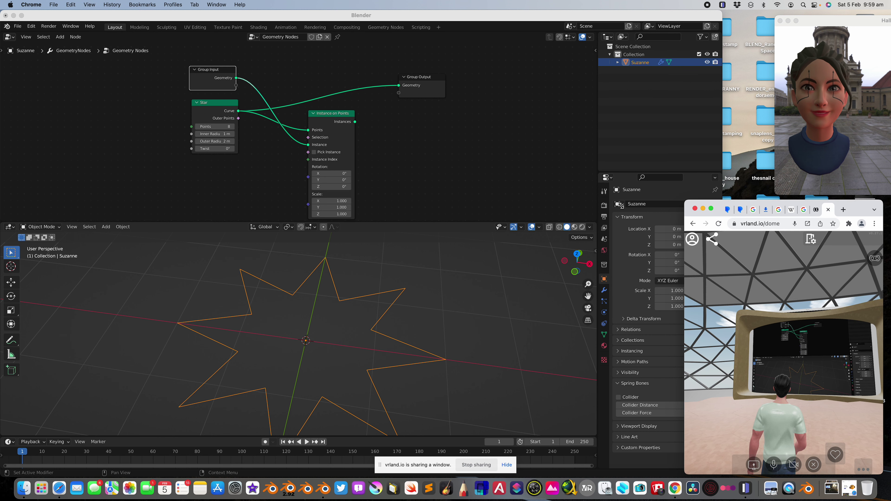
- Narrow the Blender window to the VrLand browser's edge and align Hallway Tile directly above the browser
left_click(431, 298)
middle_click_drag(430, 298, 356, 332)
left_click(356, 327)
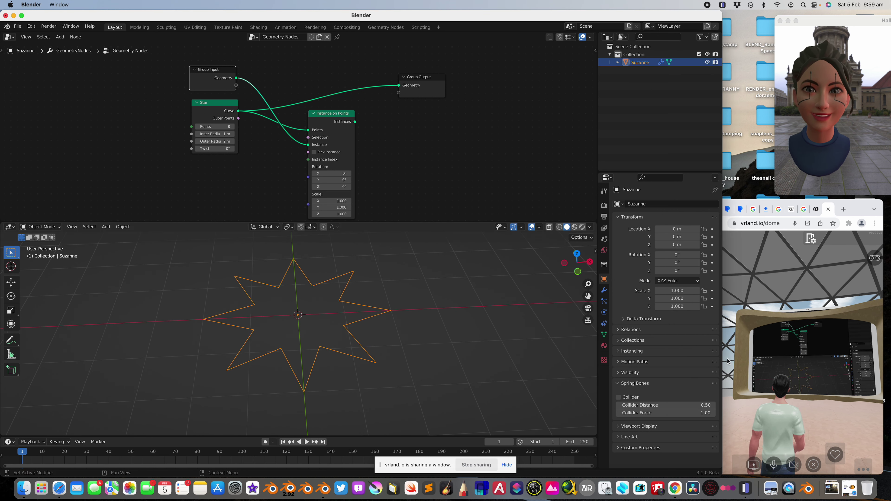
left_click(812, 357)
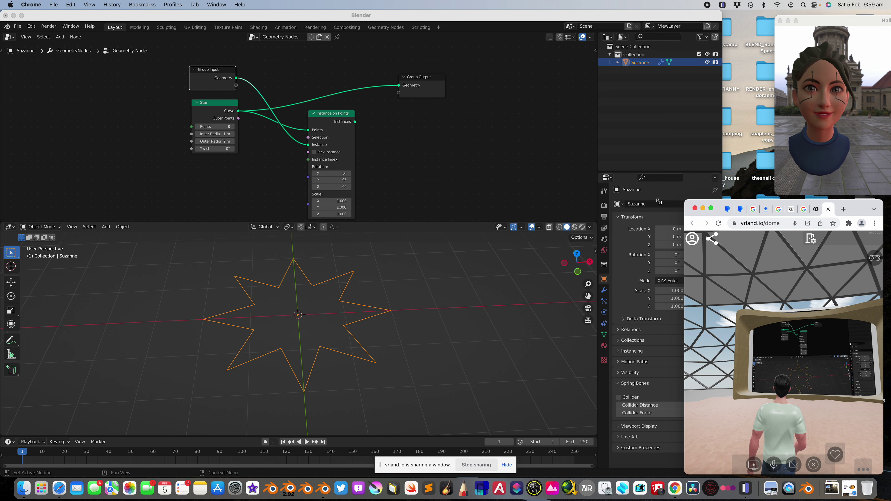
left_click_drag(658, 201, 684, 199)
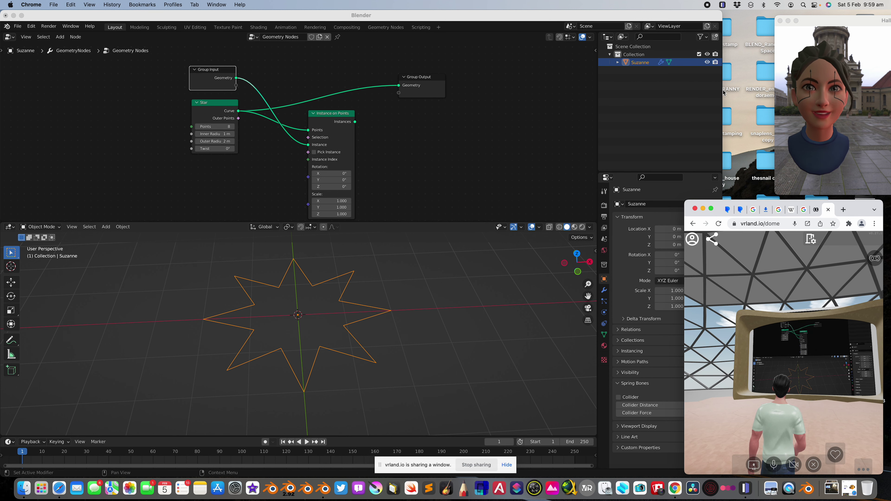
left_click_drag(722, 93, 684, 95)
left_click_drag(806, 20, 717, 22)
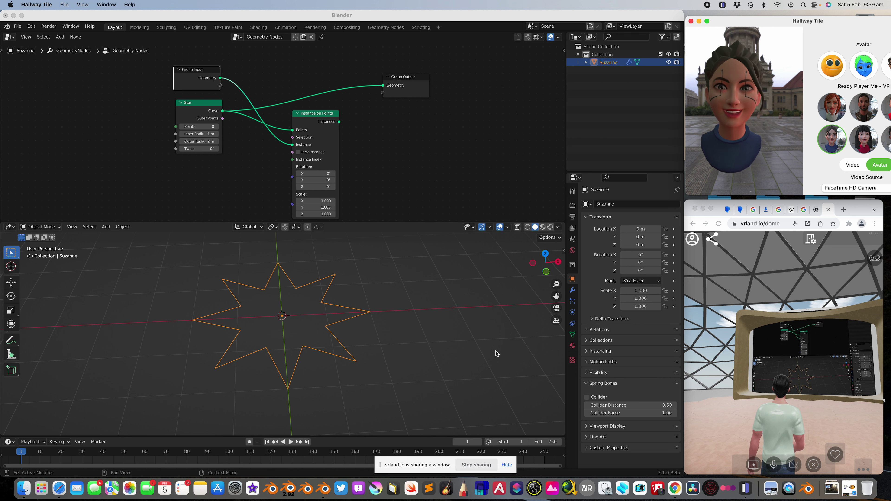
- Walk the dome avatar closer to the shared screen and centre its view on the Blender image
middle_click_drag(326, 330, 333, 322)
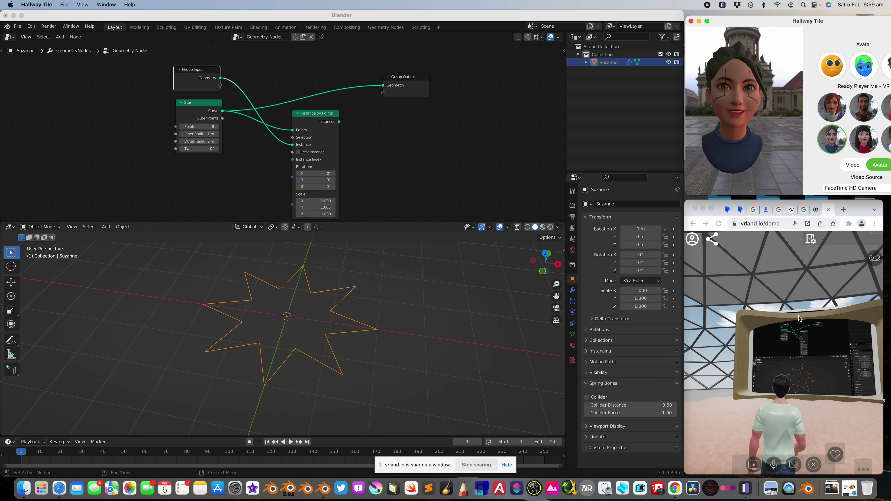
left_click(774, 385)
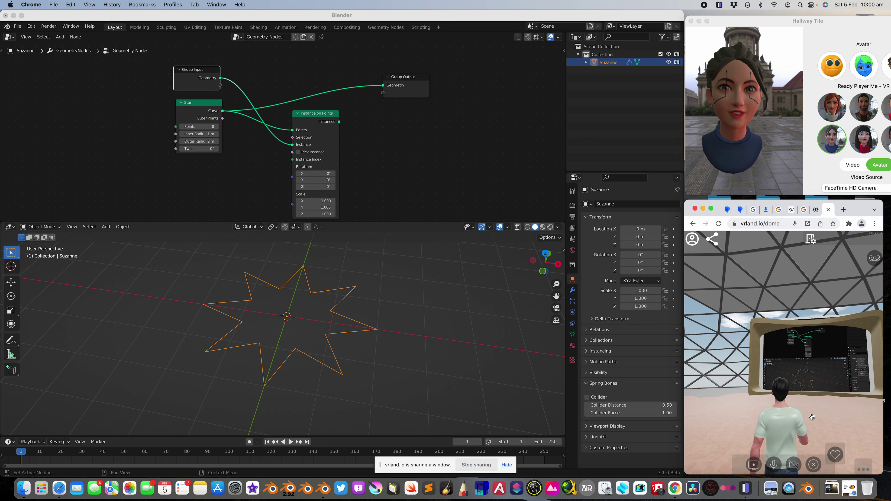
key("w")
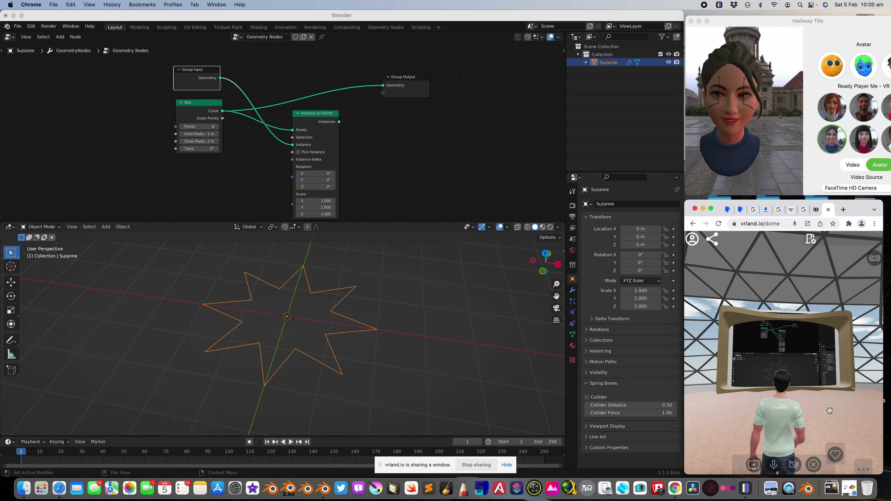
key("w")
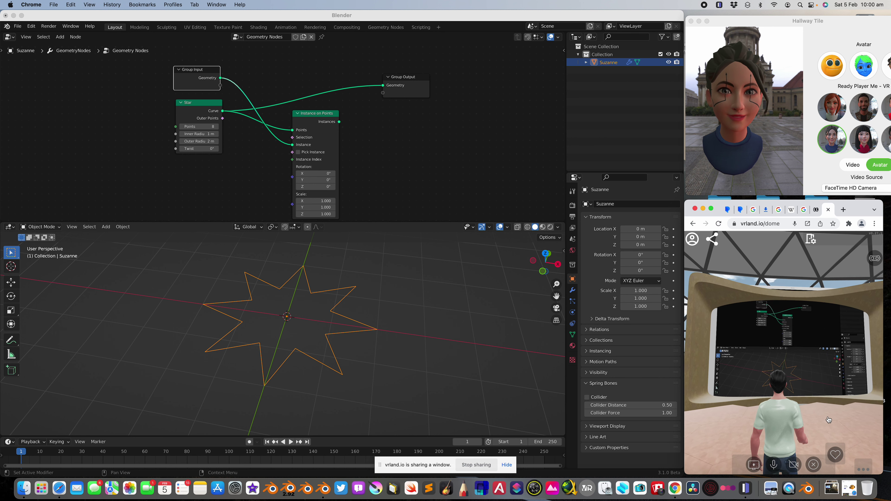
key("s")
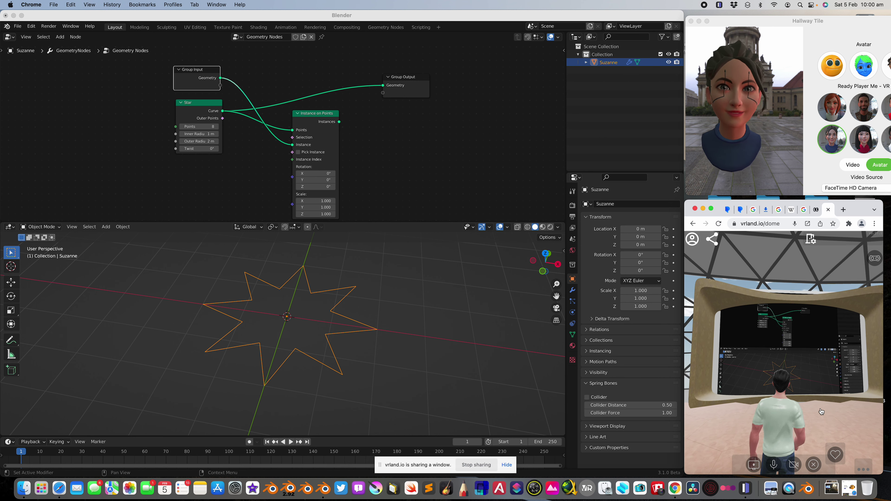
- Orbit around the star outline in Blender and briefly play the timeline, stopping at frame 19
middle_click_drag(448, 263, 340, 351)
scroll(342, 352, "left", 5)
scroll(345, 330, "left", 5)
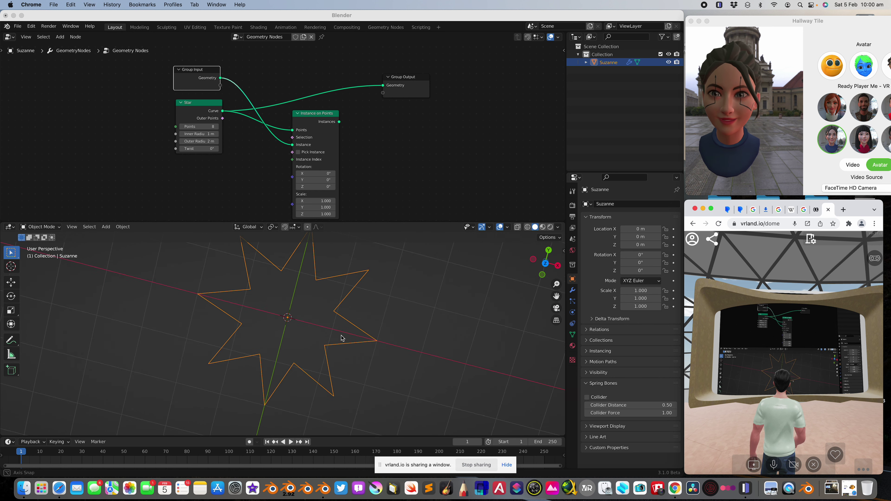
left_click(356, 324)
key("space")
key("space")
mouse_move(357, 304)
middle_mouse_down()
mouse_move(353, 296)
mouse_move(364, 312)
mouse_move(357, 332)
mouse_move(377, 321)
mouse_move(362, 321)
middle_mouse_up()
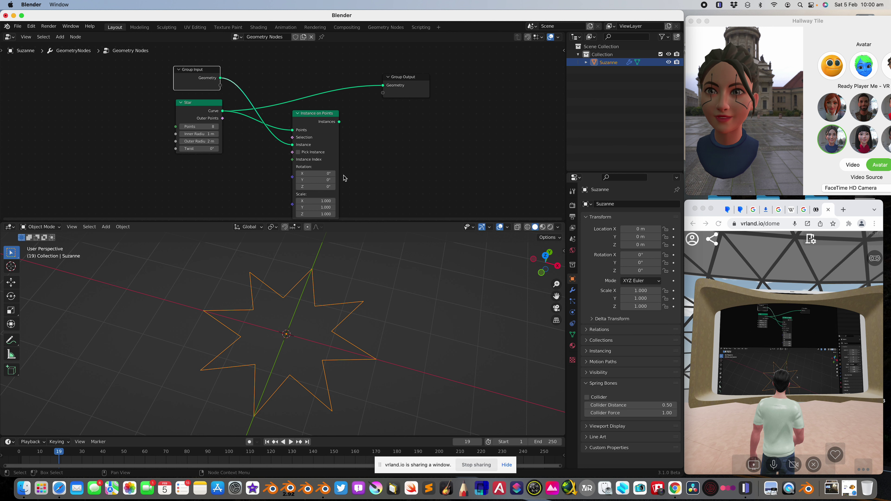
- Connect the Instance on Points node's Instances output to the Group Output geometry and orbit around the instanced monkey heads
scroll(352, 171, "down", 2)
scroll(353, 171, "right", 2)
mouse_move(361, 94)
left_mouse_down()
mouse_move(383, 85)
mouse_move(360, 85)
left_mouse_up()
left_click_drag(374, 80, 372, 93)
scroll(291, 316, "down", 2)
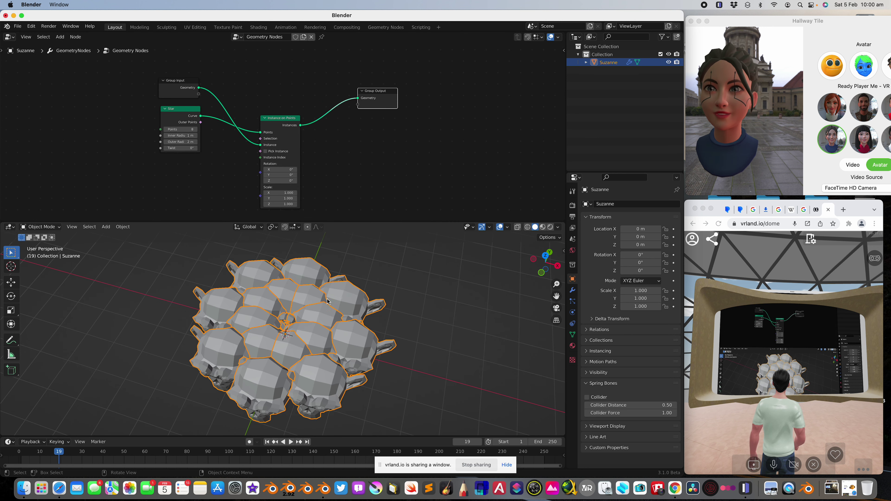
middle_click_drag(277, 319, 303, 301)
- Reposition the Star and Instance on Points nodes, and set the instance scale to 0.400 on X, Y and Z
scroll(283, 134, "up", 1)
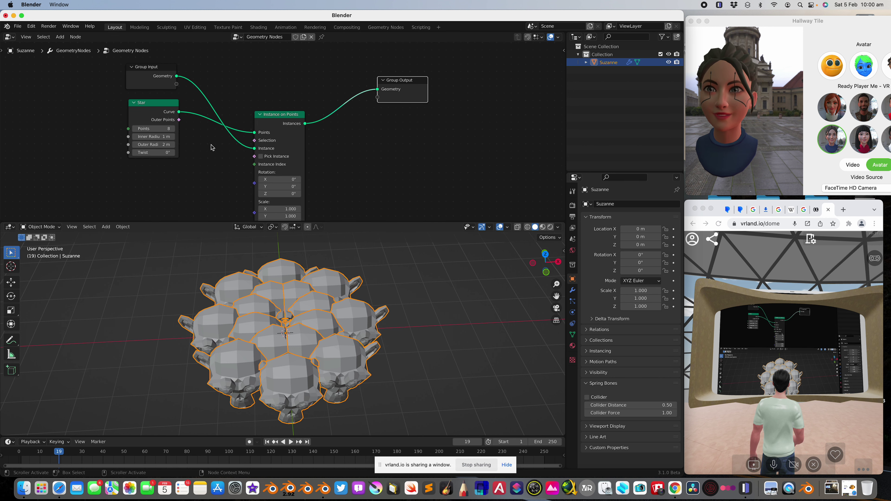
left_click_drag(161, 111, 165, 123)
left_click_drag(281, 122, 261, 94)
left_click_drag(261, 182, 242, 196)
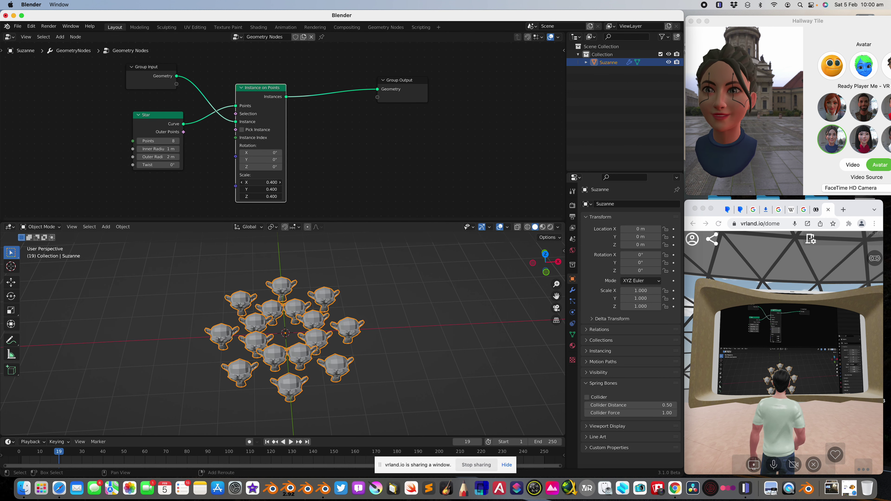
- Spread out the Instance on Points, Star and Group Input nodes to make room between them
middle_click_drag(380, 329, 391, 326)
left_click_drag(266, 92, 284, 89)
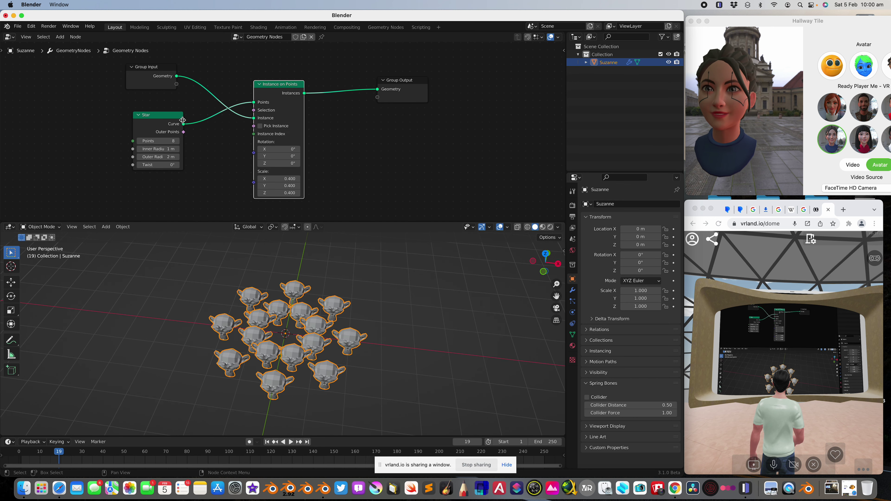
left_click_drag(162, 120, 138, 119)
left_click_drag(143, 78, 85, 77)
left_click_drag(148, 123, 107, 123)
middle_click_drag(175, 155, 179, 153)
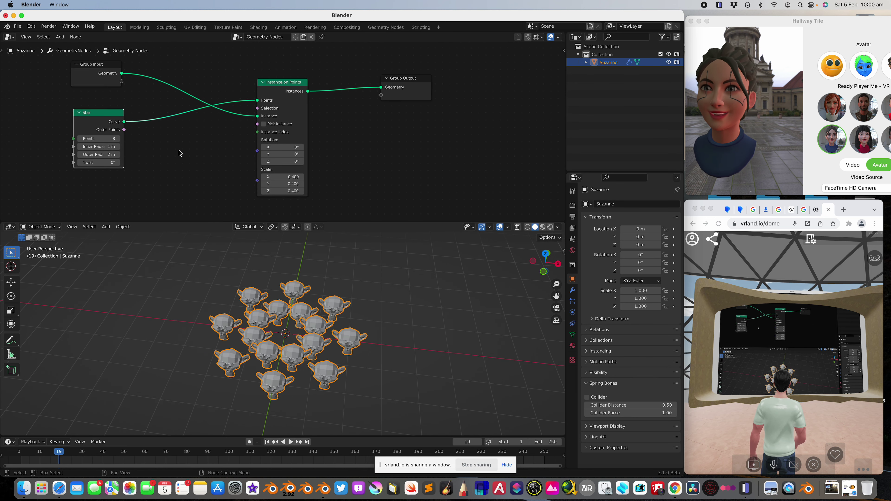
- Add a Normal node, connect it to the Rotation input of Instance on Points, and shift Instance on Points away from it
key("shift+a")
left_click(179, 152)
type("normal")
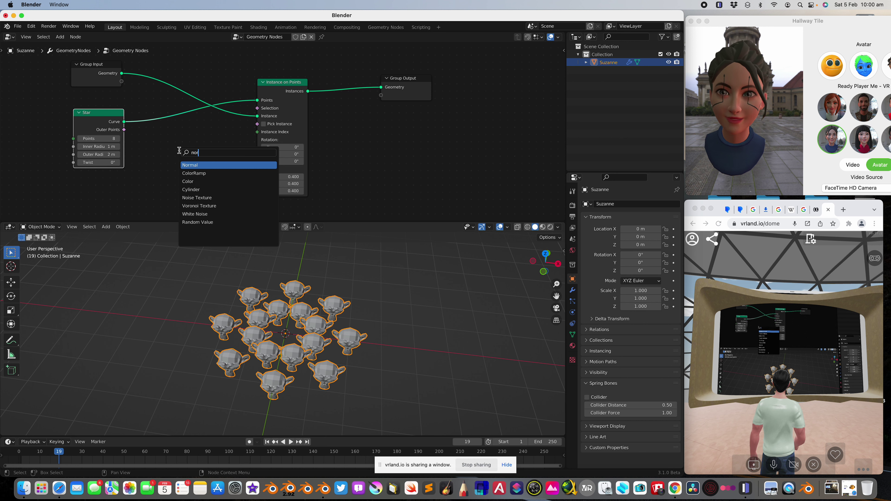
key("Return")
left_click(146, 134)
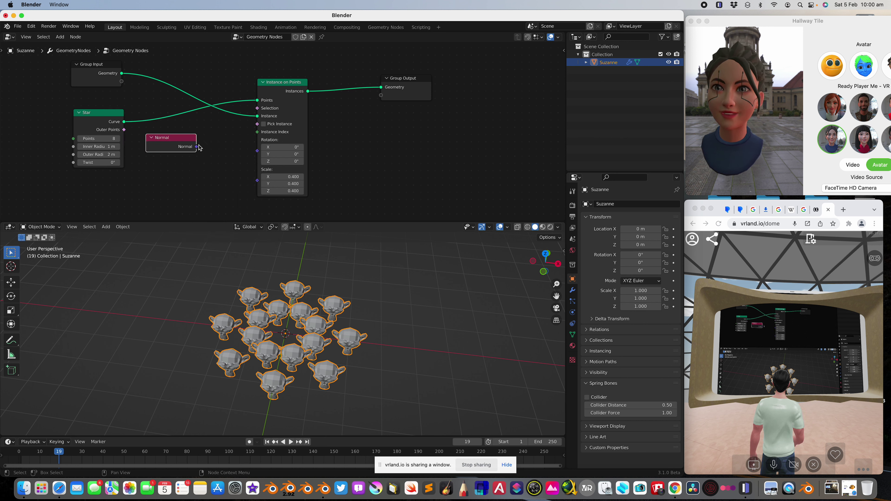
left_click_drag(263, 151, 258, 151)
left_click_drag(286, 86, 321, 84)
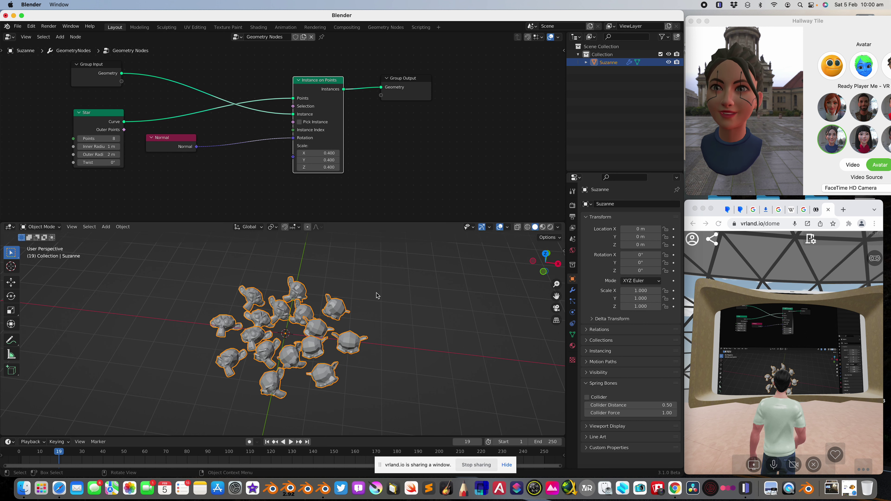
- Move Group Output and Instance on Points farther along, and insert an Align Euler to Vector node between Normal and the Rotation input
mouse_move(377, 297)
middle_mouse_down()
mouse_move(380, 338)
mouse_move(380, 314)
middle_mouse_up()
left_click_drag(414, 87, 463, 96)
left_click_drag(318, 80, 356, 69)
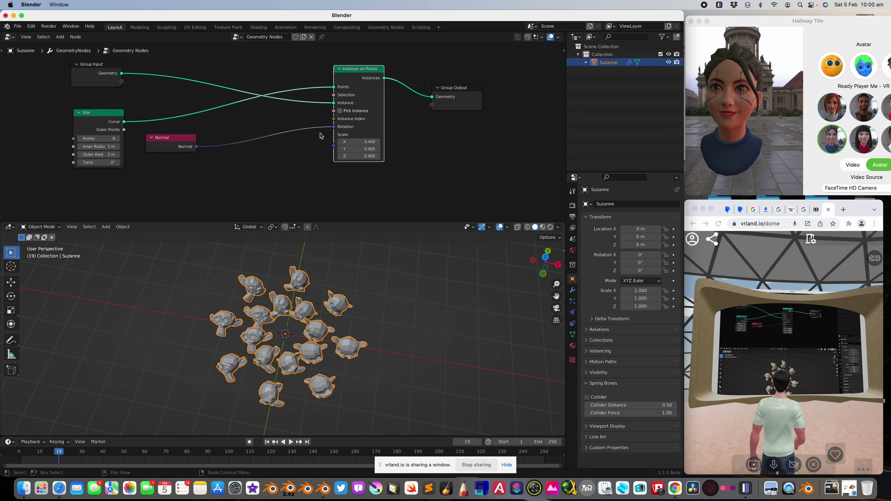
scroll(269, 169, "up", 2)
key("shift+a")
left_click(264, 167)
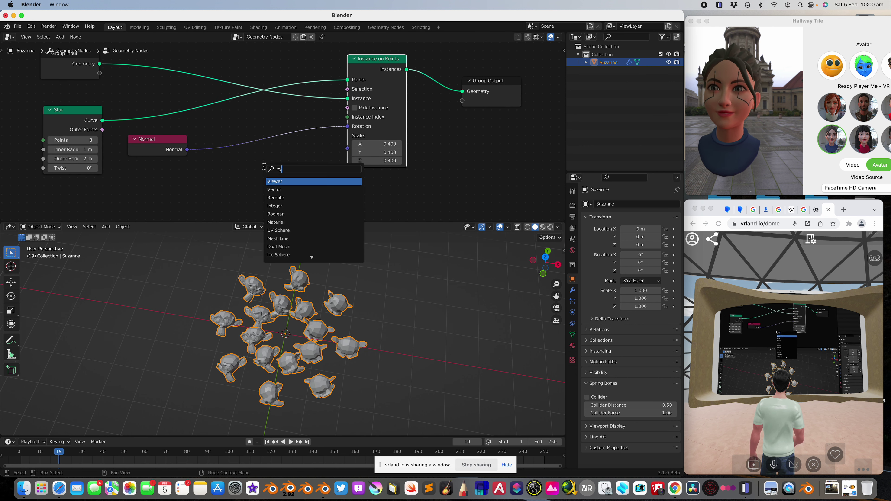
type("eu")
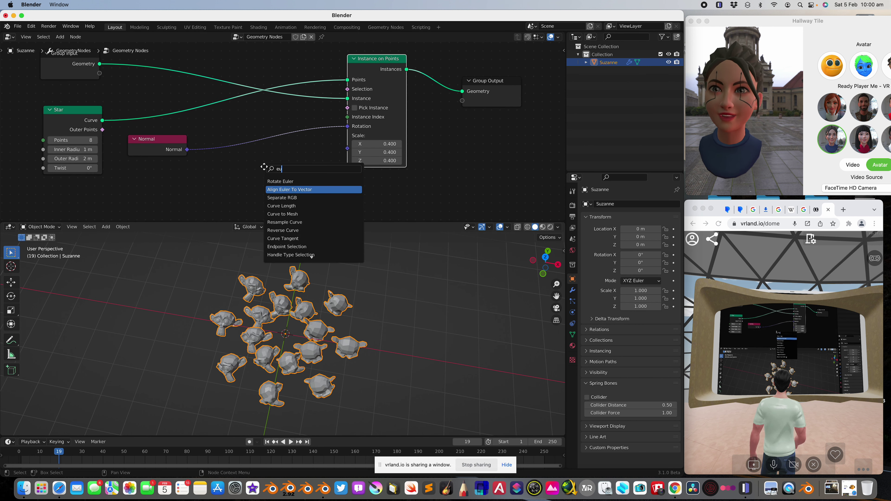
left_click(289, 190)
left_click(247, 144)
- Try the Y and Z alignment axes on the Align Euler to Vector node and orbit around the heads
left_click(262, 155)
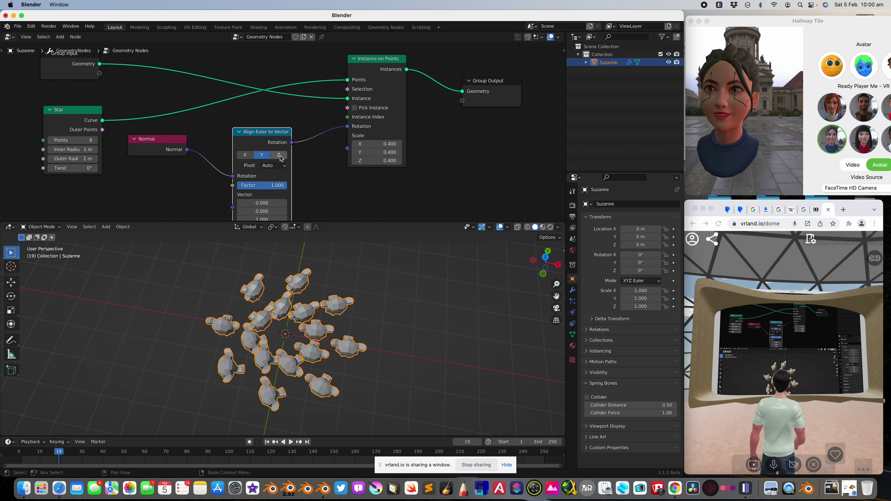
left_click(278, 155)
middle_click_drag(345, 364, 309, 264)
left_click_drag(256, 137, 257, 130)
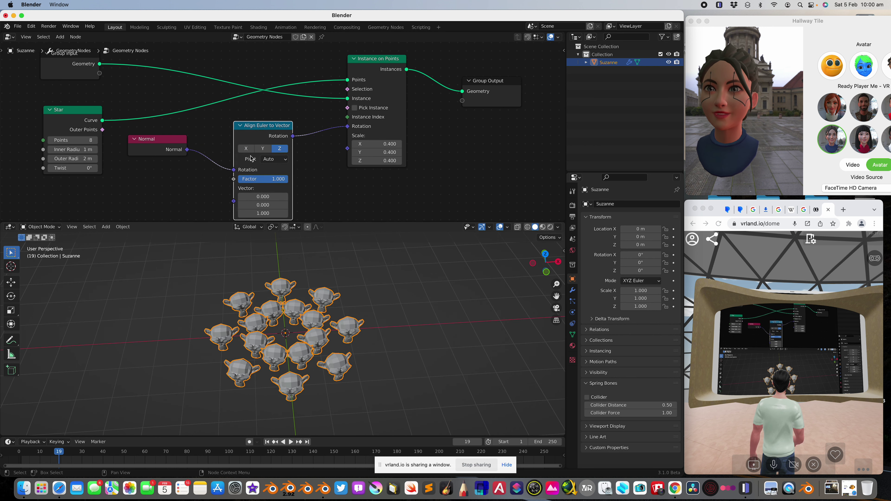
- Reconnect the Normal output from the Rotation input to the Vector input of the Align Euler to Vector node
middle_click_drag(201, 149, 209, 113)
left_click_drag(194, 114, 183, 143)
left_click(200, 120)
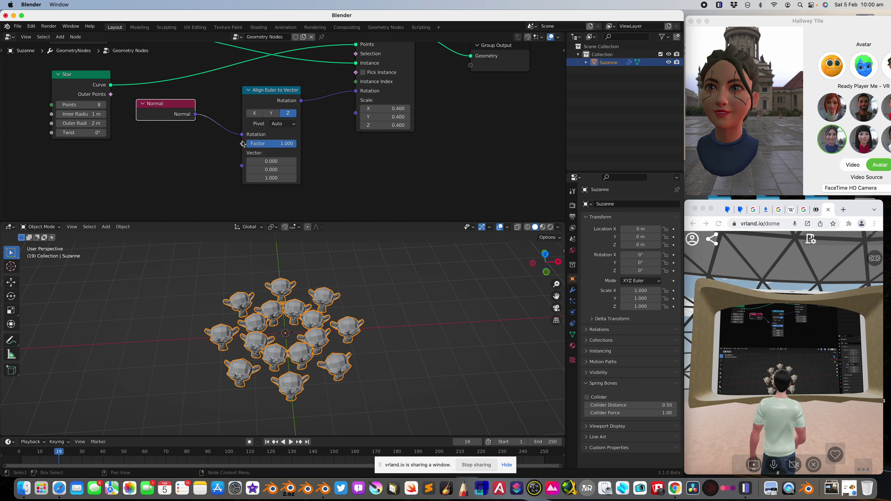
left_click_drag(244, 136, 243, 165)
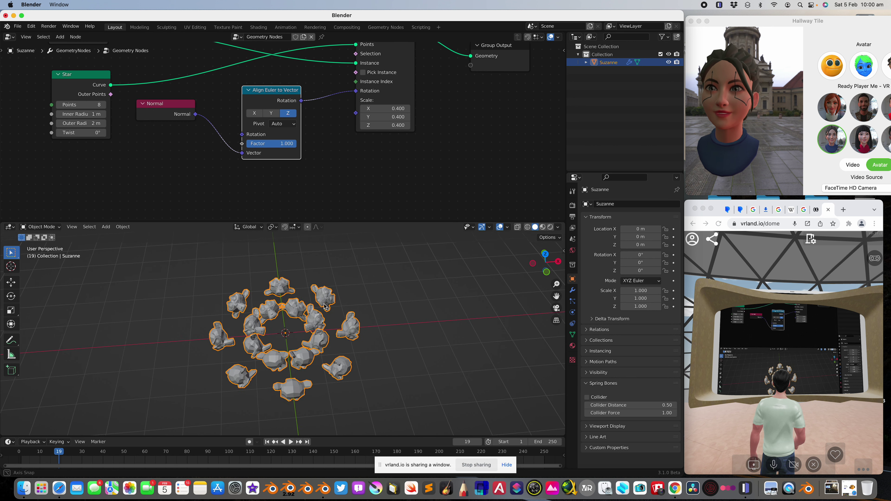
- Compare the X and Y alignment axes on the Align Euler to Vector node, leave it on Y, and orbit to view from above
left_click(271, 114)
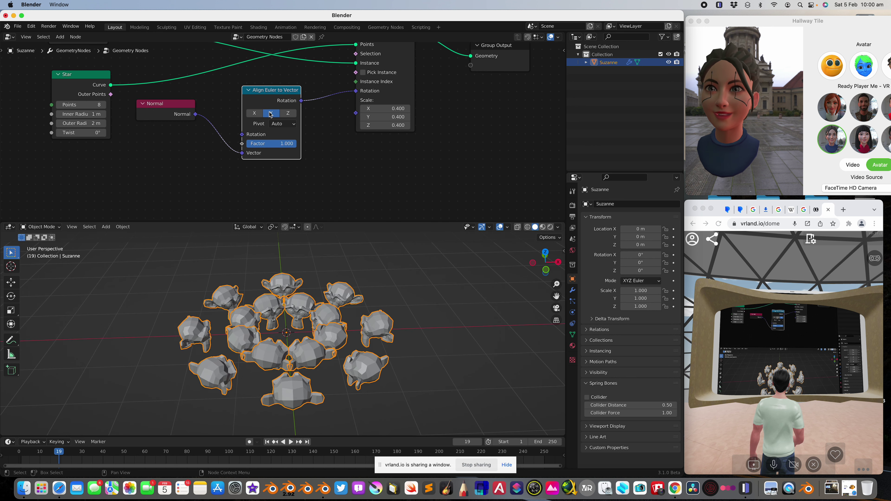
left_click(256, 113)
left_click(269, 113)
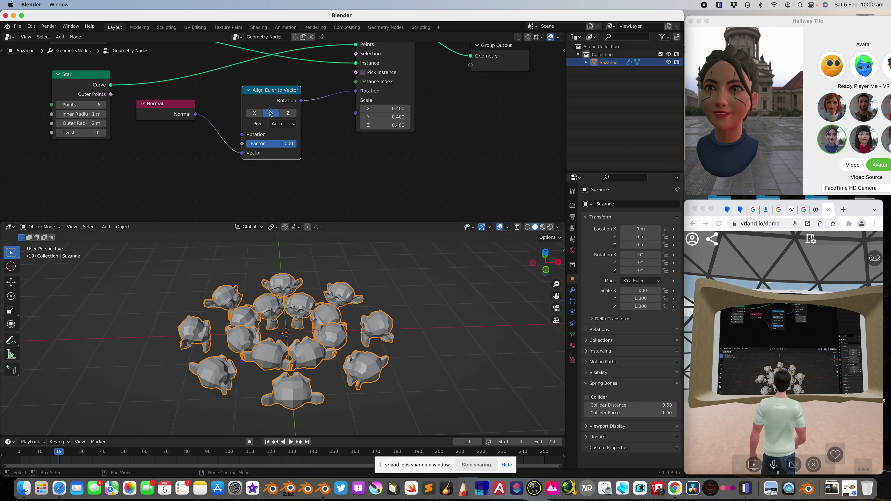
middle_click_drag(380, 295, 356, 369)
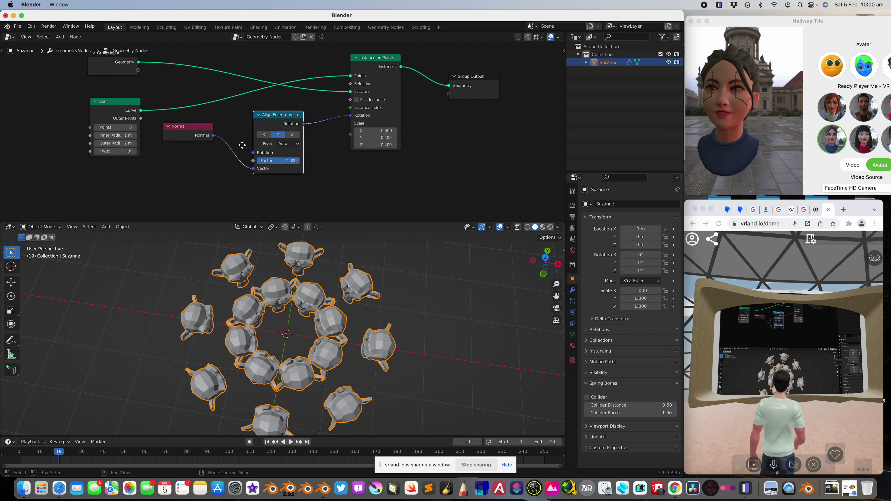
- Increase the Star node's inner radius to 1.2 m and outer radius to 2.38 m
middle_click_drag(242, 145, 244, 150)
mouse_move(126, 140)
left_mouse_down("shift")
mouse_move(149, 148)
mouse_move(127, 148)
left_mouse_up("shift")
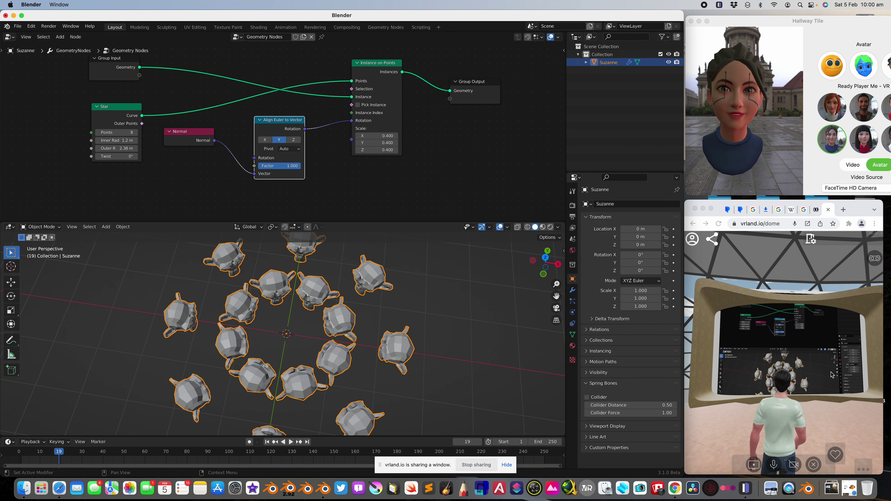
middle_click_drag(471, 347, 429, 312)
scroll(446, 312, "down", 1)
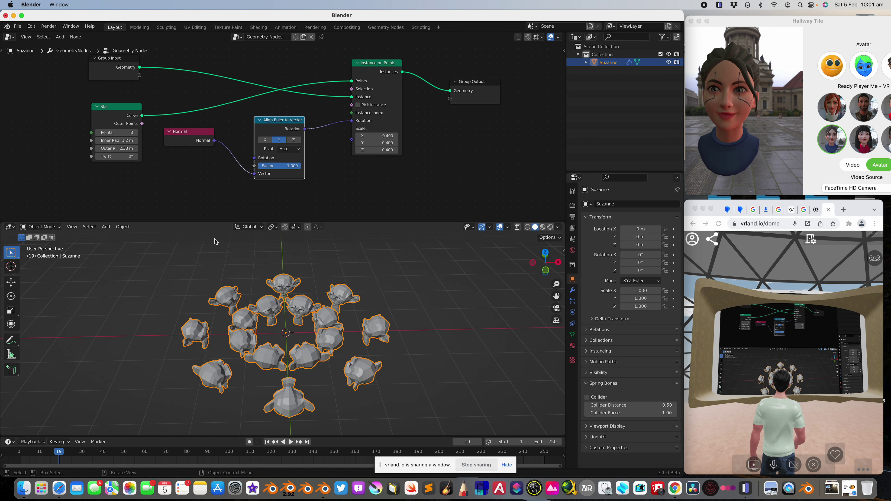
- Move the Group Output node away from Instance on Points and check the Align Euler to Vector node's pivot options
middle_click_drag(494, 92, 434, 91)
left_click_drag(429, 84, 477, 92)
middle_click_drag(396, 306, 323, 310)
scroll(253, 155, "up", 3)
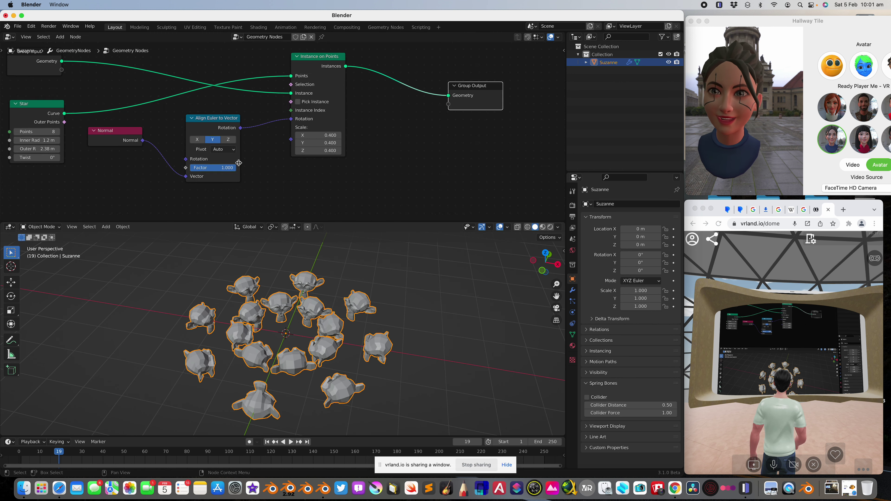
left_click(241, 148)
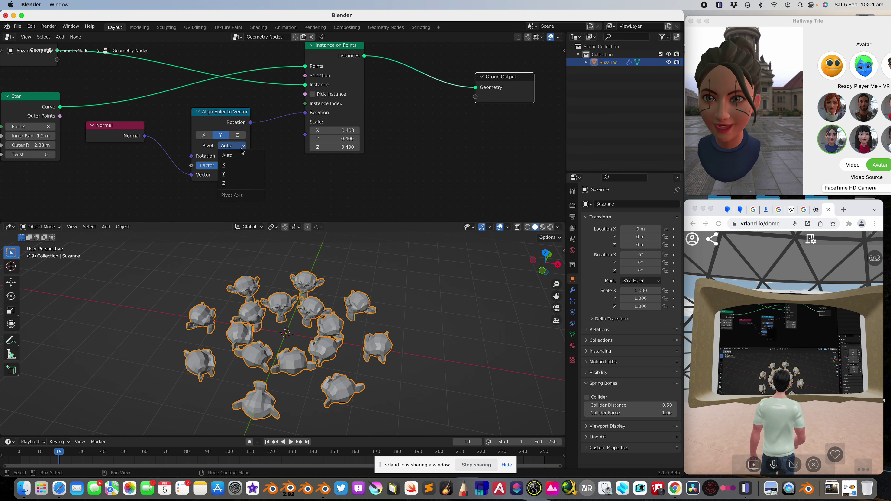
left_click(241, 149)
middle_click_drag(290, 166, 335, 153)
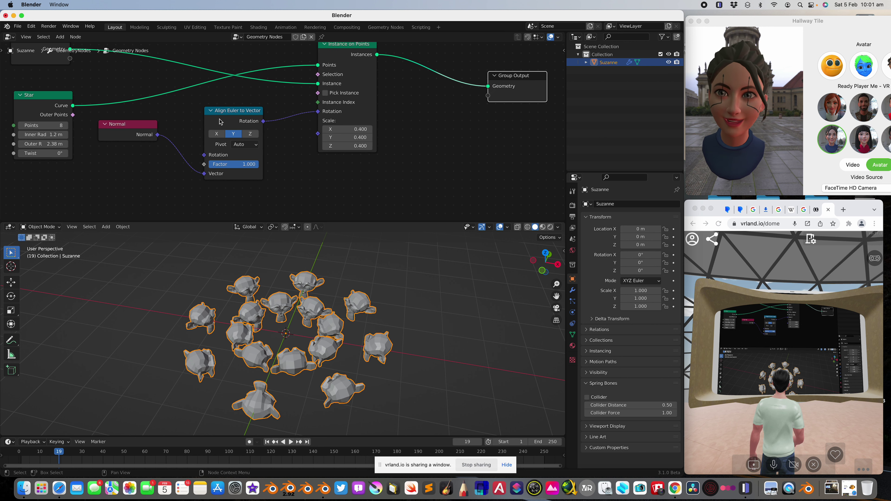
- Insert a Vector Math node set to Multiply between the Normal and Align Euler to Vector nodes
left_click_drag(220, 121, 236, 124)
key("shift+a")
type("vec")
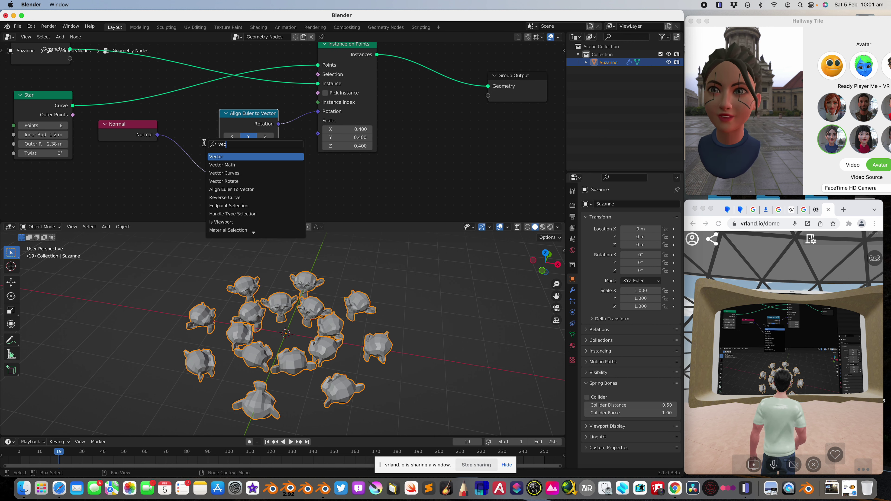
left_click(222, 165)
left_click(222, 151)
left_click(225, 154)
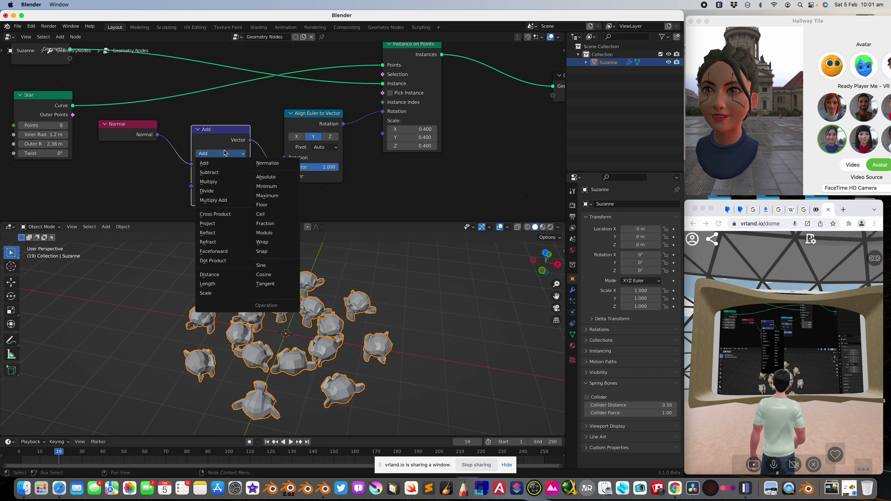
left_click(225, 183)
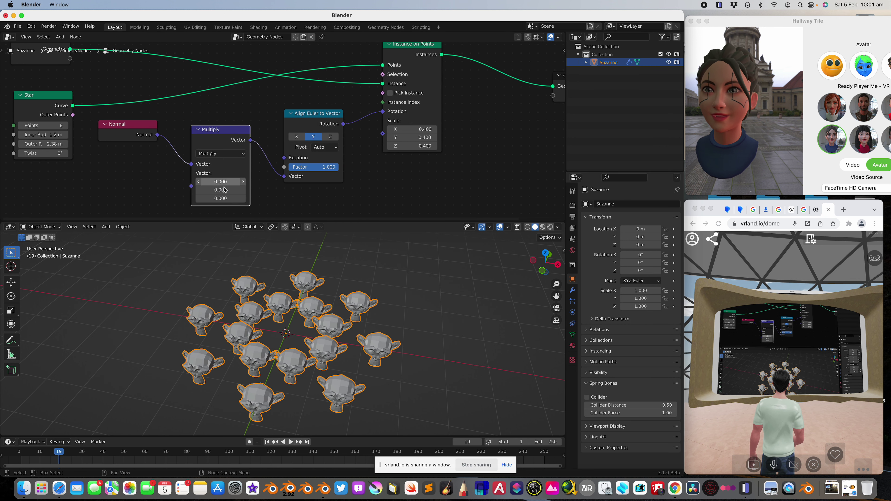
- Set all three vector components of the Multiply node to -1 and orbit around the heads
left_click(220, 181)
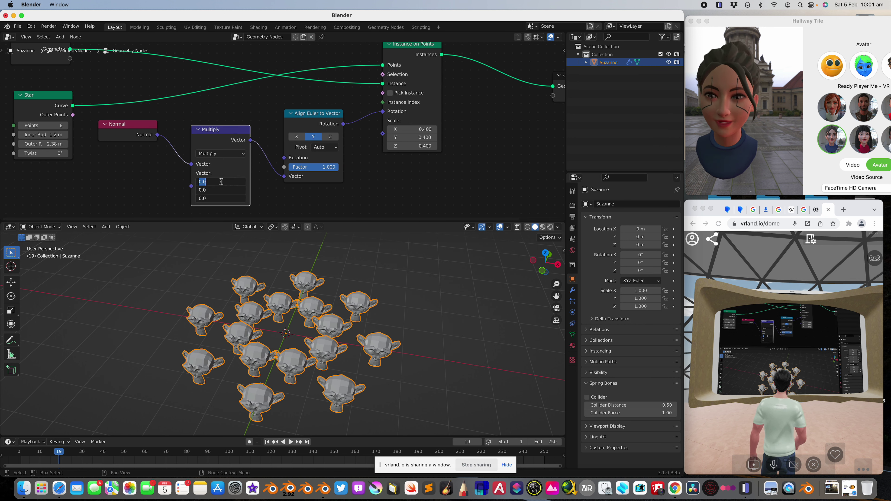
type("-1")
key("Return")
middle_click_drag(305, 325, 323, 307)
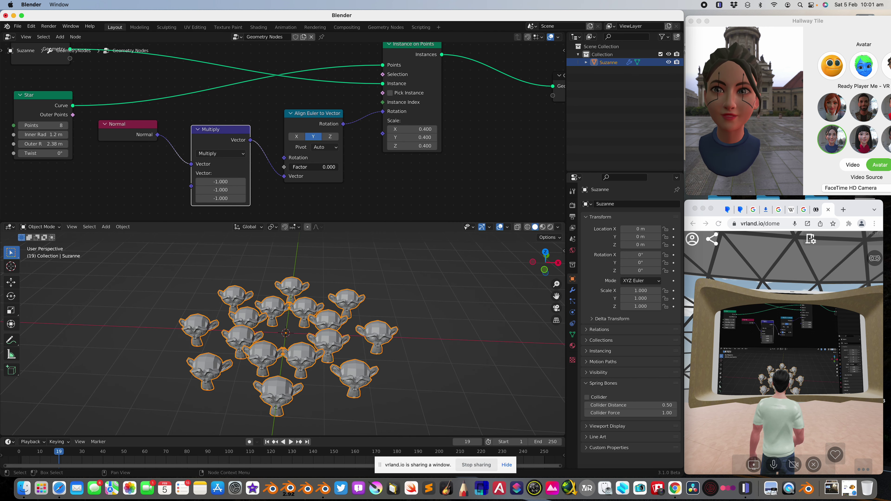
- Set the Star node to 15 points with an inner radius of 2.12 m and an outer radius of 3.58 m
middle_click_drag(95, 129, 147, 139)
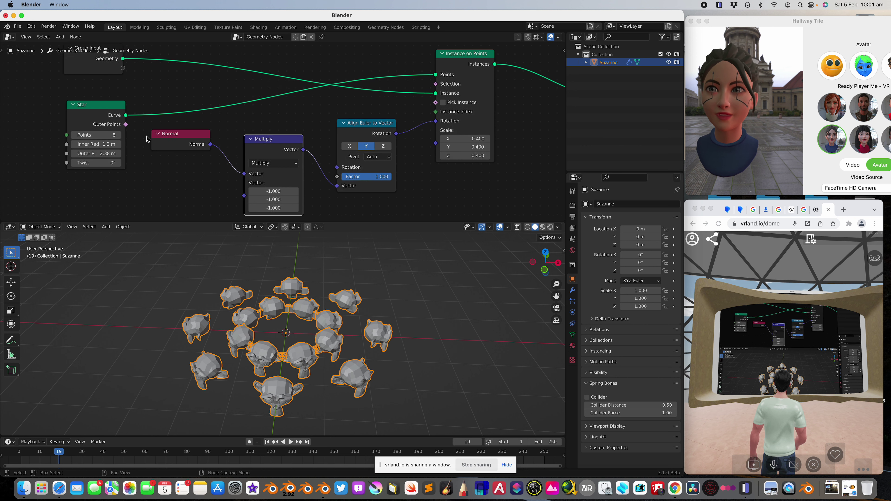
left_click(119, 135)
left_click_drag(119, 135, 153, 153)
left_click_drag(97, 144, 105, 162)
- Compare the Z and X alignment axes on the Align Euler to Vector node and return it to Y
middle_click_drag(389, 158, 380, 145)
left_click(375, 133)
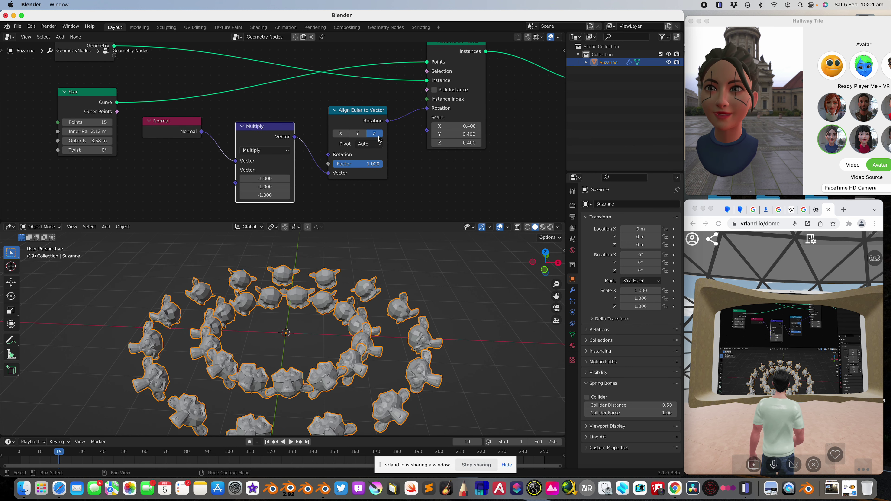
left_click(341, 133)
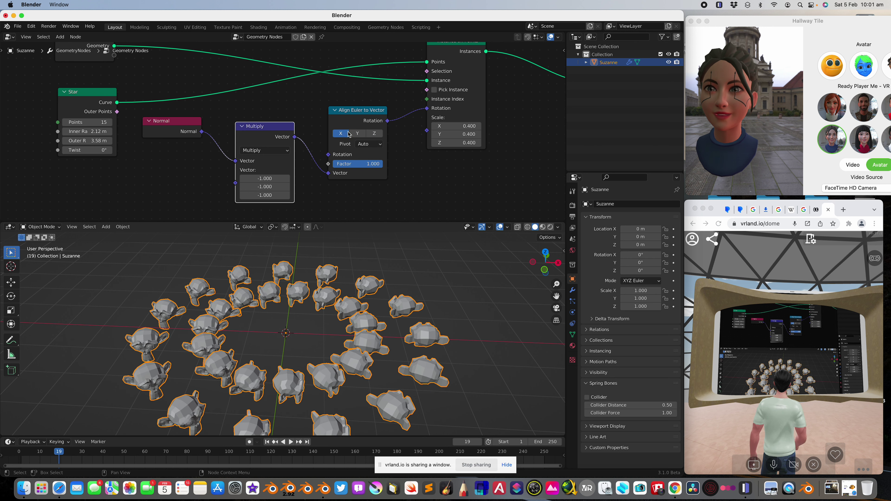
left_click(358, 134)
- Insert a Rotate Instances node on the link between Instance on Points and Group Output
middle_click_drag(357, 134, 251, 142)
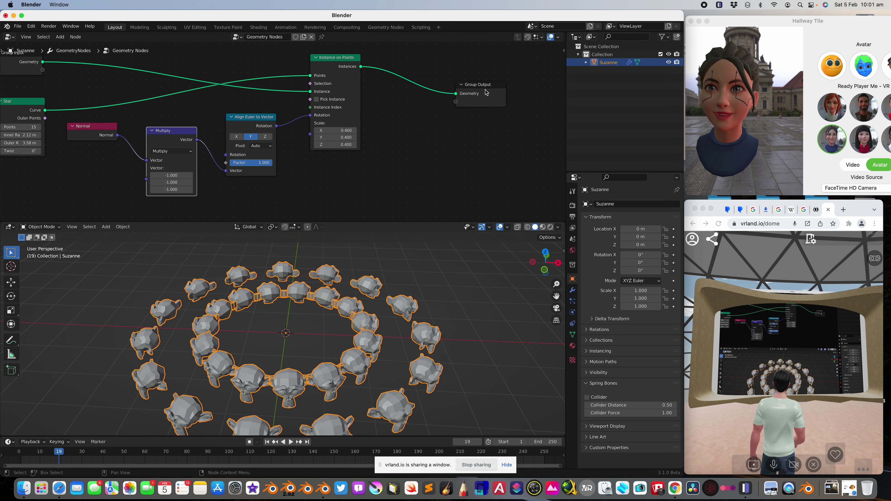
key("shift+a")
left_click(410, 125)
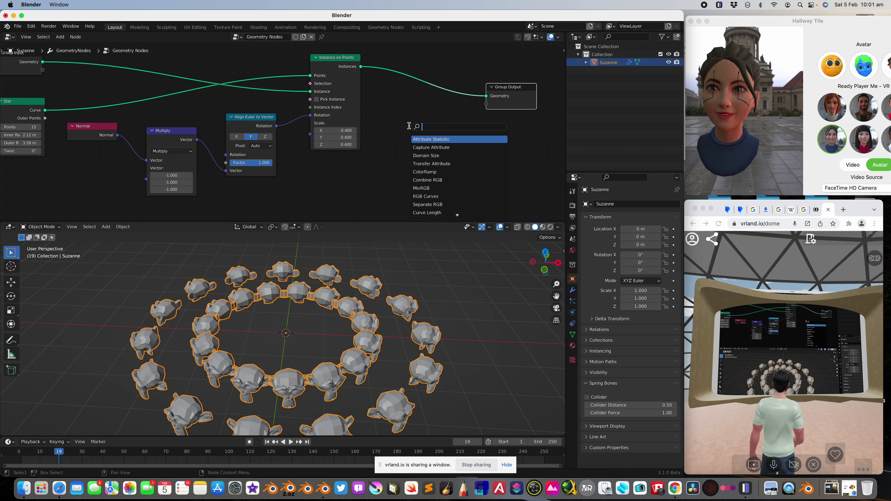
type("rotate")
key("Return")
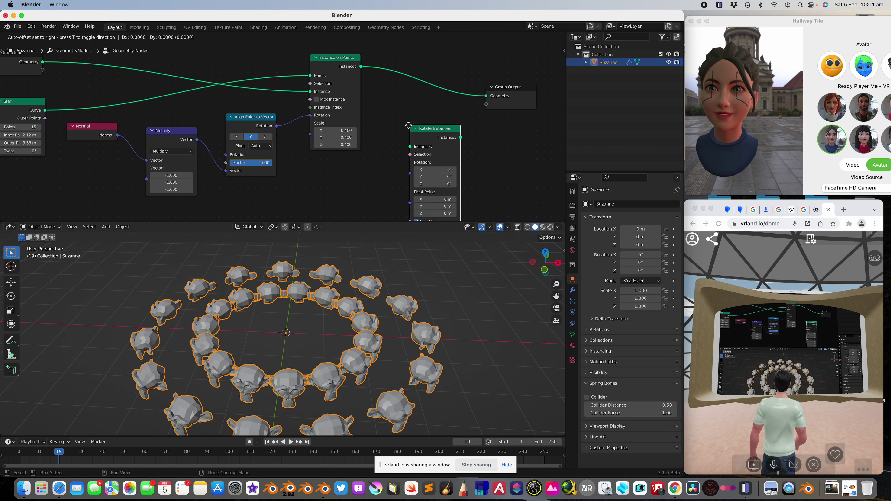
left_click(403, 69)
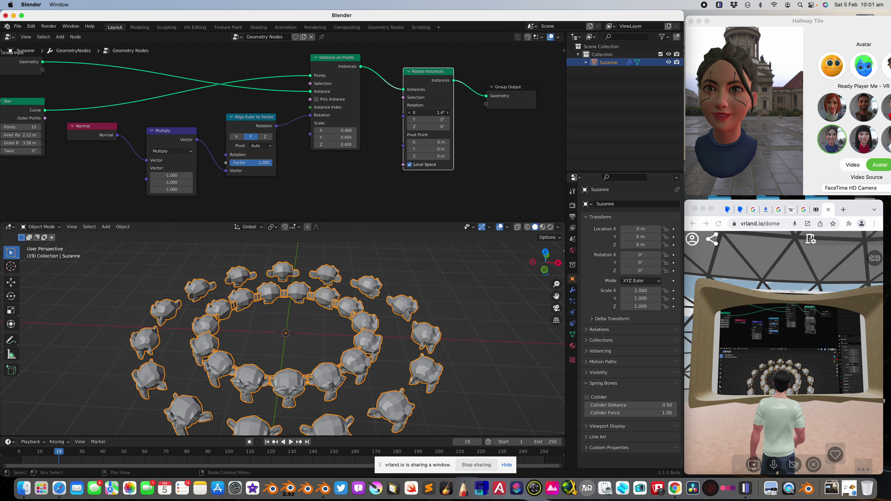
- Set the Rotate Instances node's X rotation to -90° and view the rings of heads from above
left_click_drag(427, 112, 354, 112)
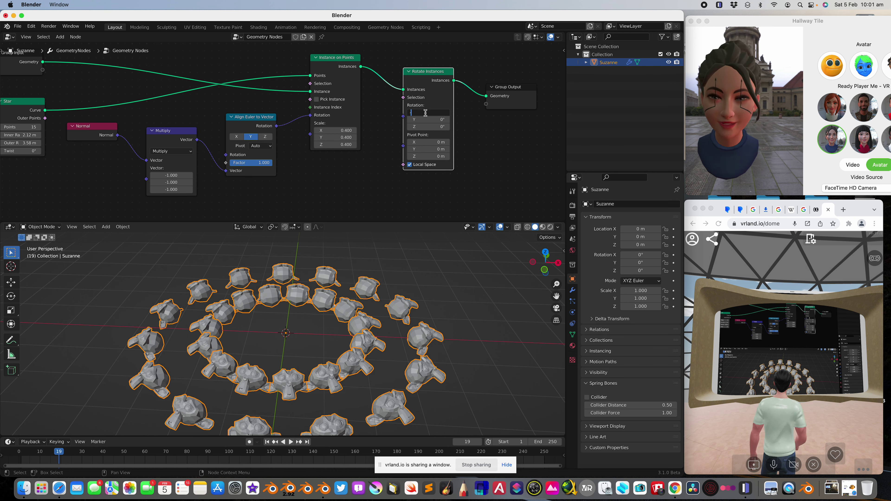
type("-90")
key("Return")
scroll(384, 296, "down", 3)
middle_click_drag(384, 296, 388, 337)
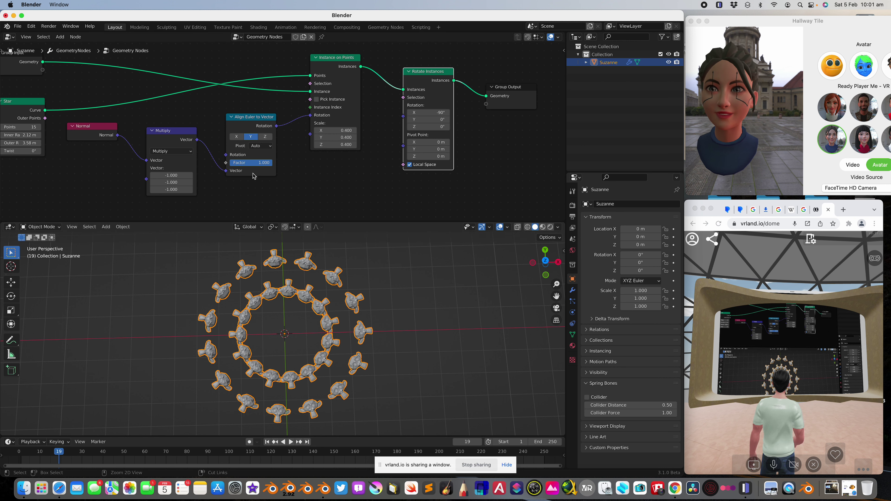
- Move the Group Input and Star nodes farther from the rest of the node chain
middle_click_drag(200, 157, 344, 190)
left_click_drag(167, 91, 139, 75)
left_click_drag(161, 135, 112, 133)
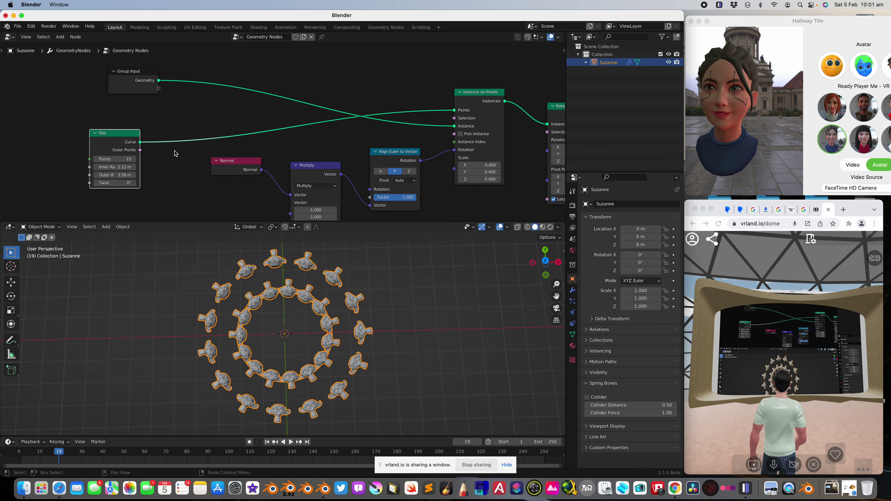
- Move the Normal node lower to free space beside the Star node and set the star's inner radius to 2.28 m
left_click_drag(226, 162, 228, 187)
middle_click_drag(204, 160, 205, 140)
mouse_move(116, 146)
left_mouse_down()
mouse_move(165, 155)
mouse_move(121, 155)
left_mouse_up()
scroll(356, 319, "down", 2)
scroll(358, 319, "up", 1)
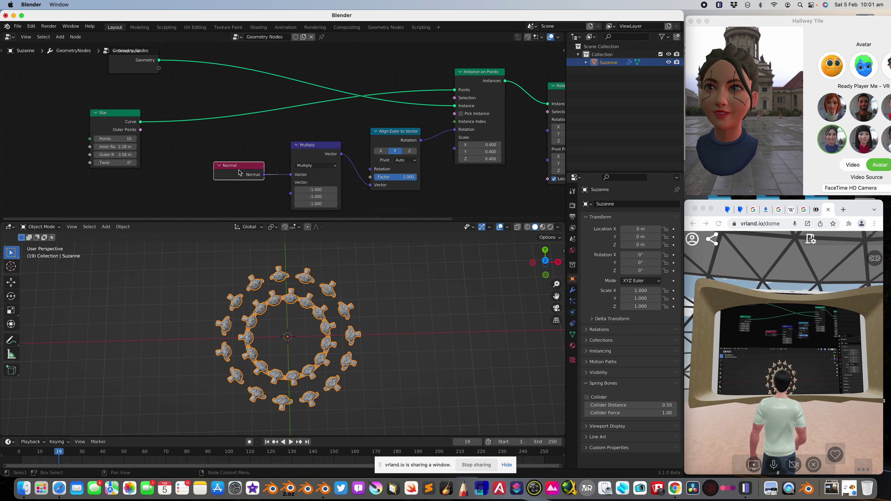
- Insert a Resample Curve node with Count 50 after Star, and set the star's inner radius to 2.38 m, outer radius to 5.56 m and twist to 0.22°
key("shift+a")
left_click(186, 137)
type("res")
key("Return")
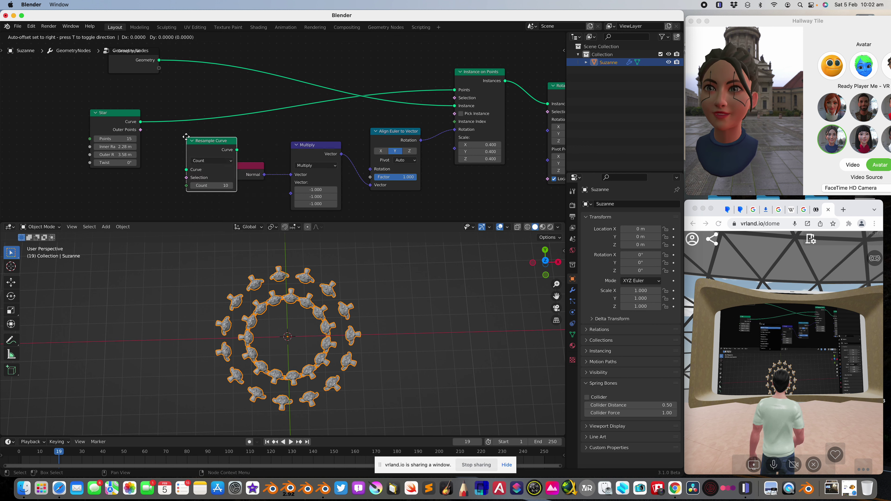
left_click(195, 120)
mouse_move(217, 154)
left_mouse_down()
mouse_move(278, 153)
mouse_move(208, 155)
left_mouse_up()
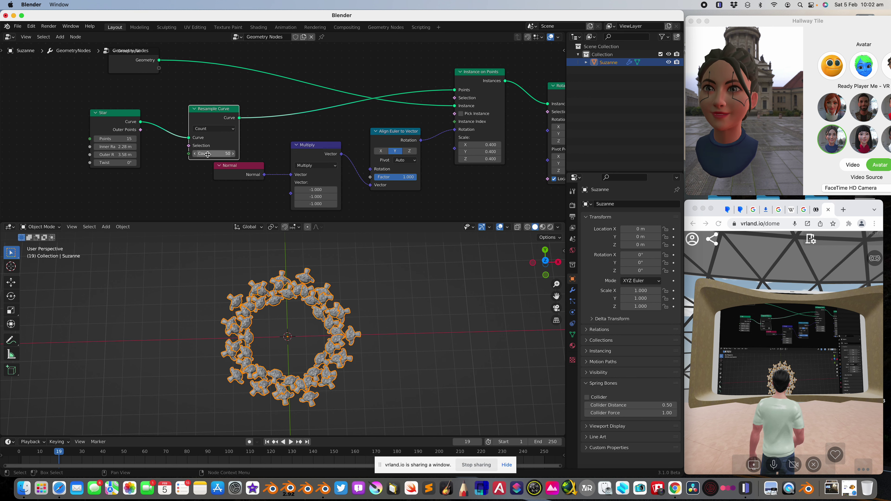
left_click_drag(127, 146, 151, 154)
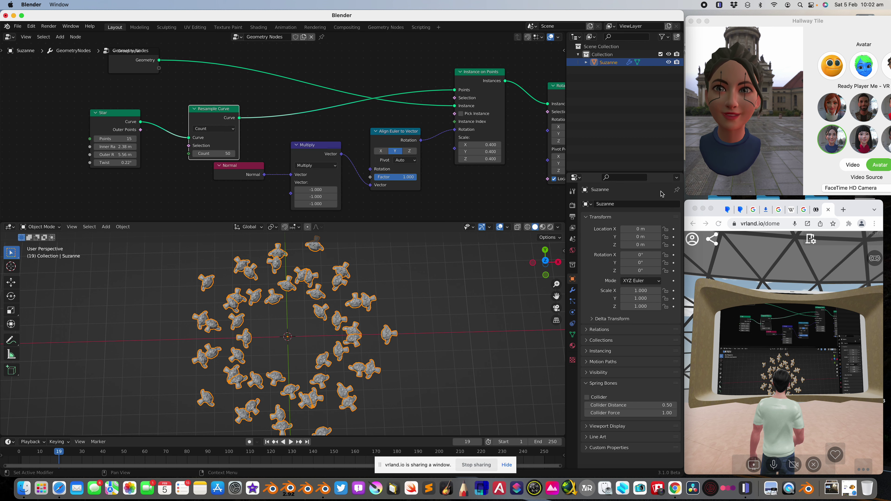
- Switch to the VrLand dome in full screen and walk the avatar toward and away from the shared Blender screen
left_click(711, 209)
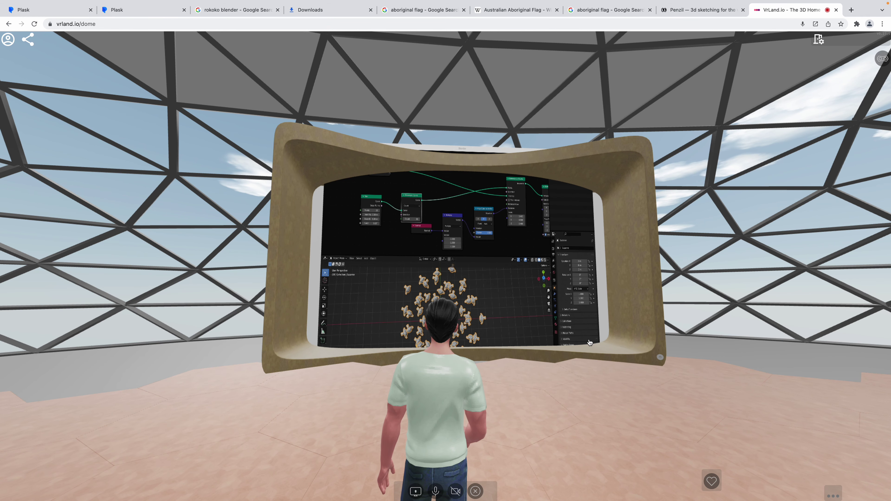
key("s")
key("a")
key("w")
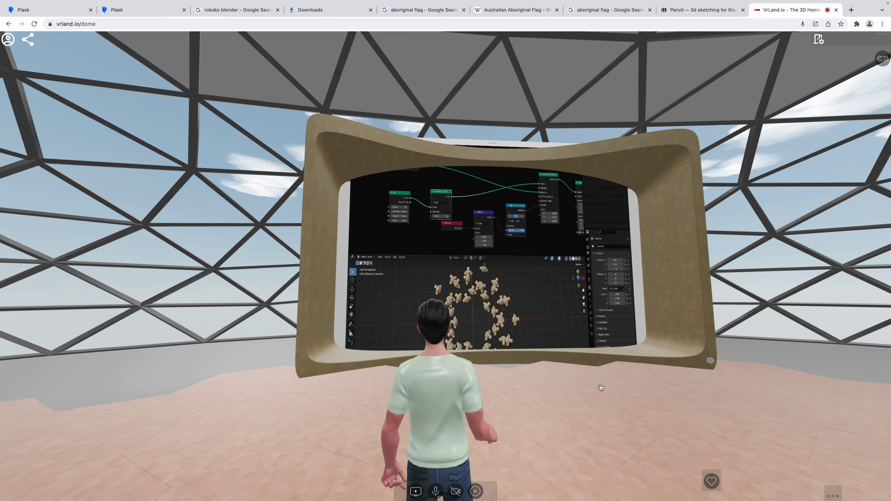
key("w")
key("d")
key("w")
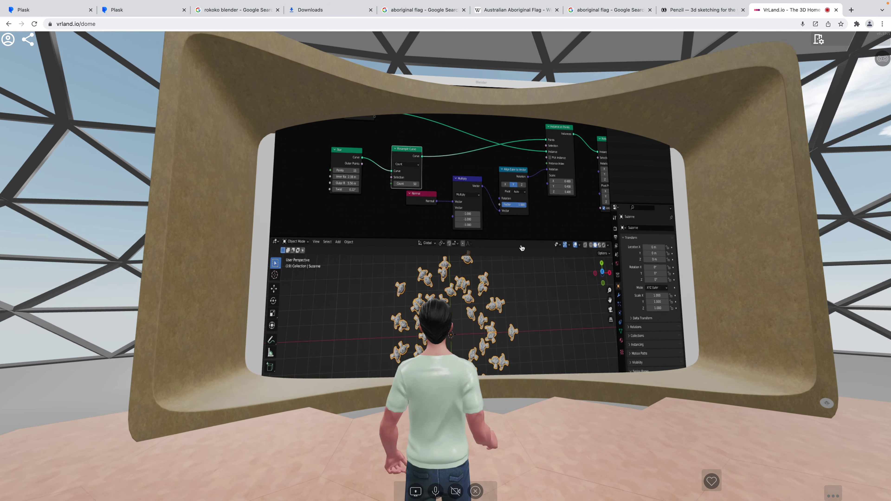
key("d")
key("s")
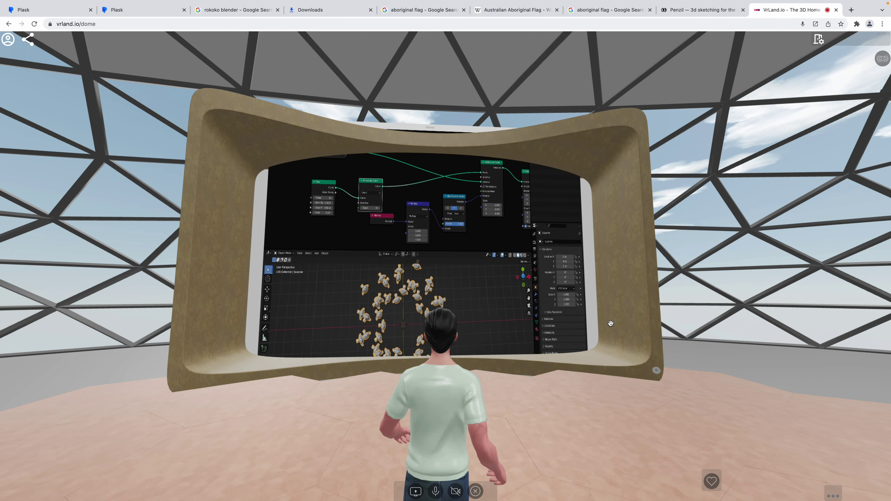
key("s")
key("s")
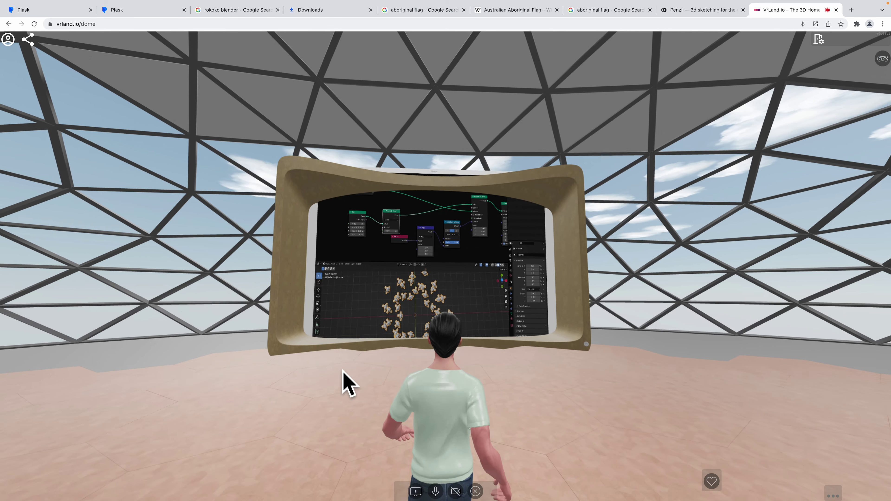
- View the shared screen in the dome from nearer, farther and an angle, then restore the browser to its smaller window
key("w")
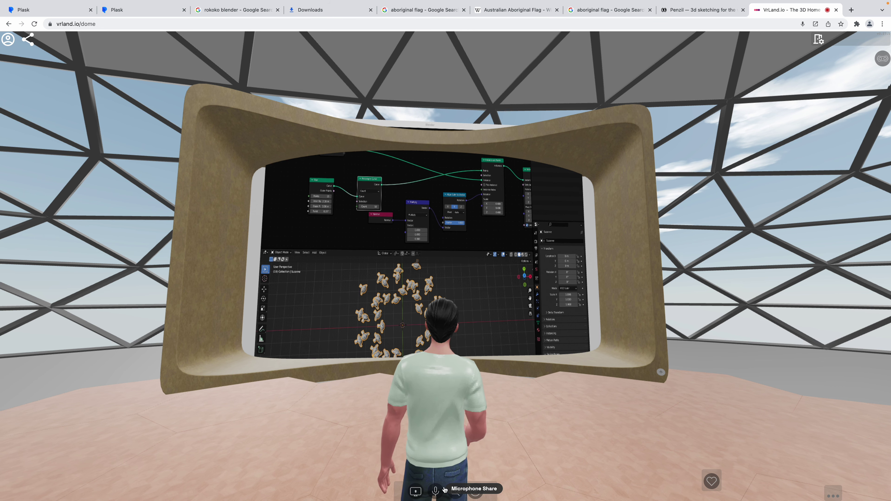
key("s")
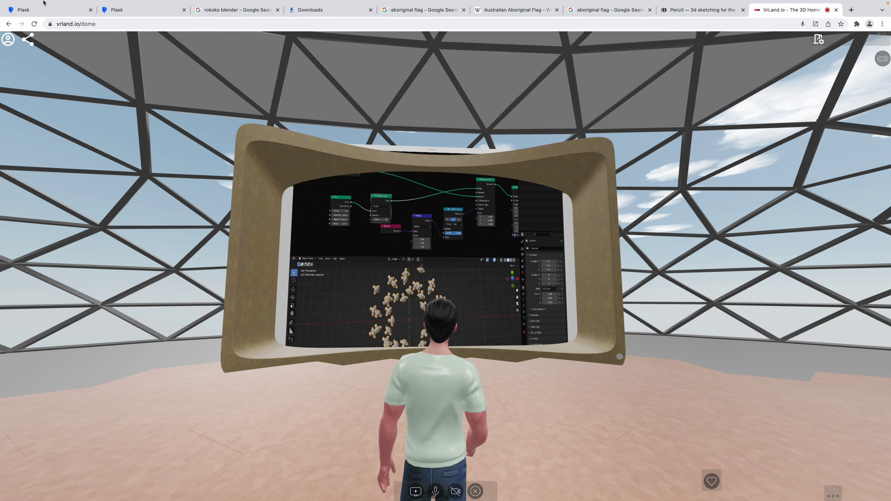
mouse_move(43, 2)
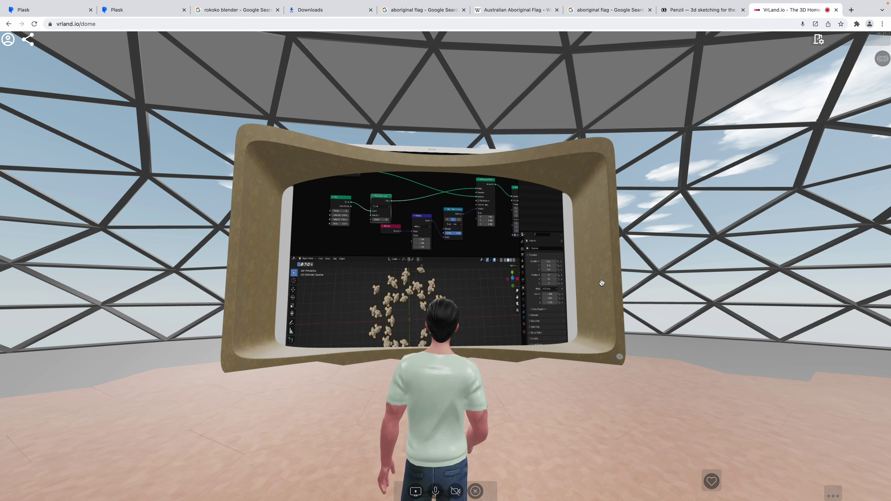
left_click_drag(691, 321, 622, 319)
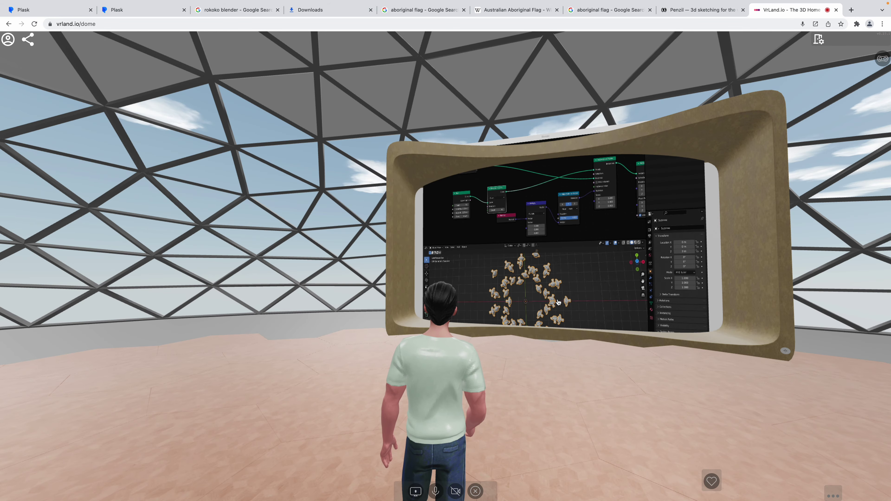
left_click_drag(597, 364, 559, 368)
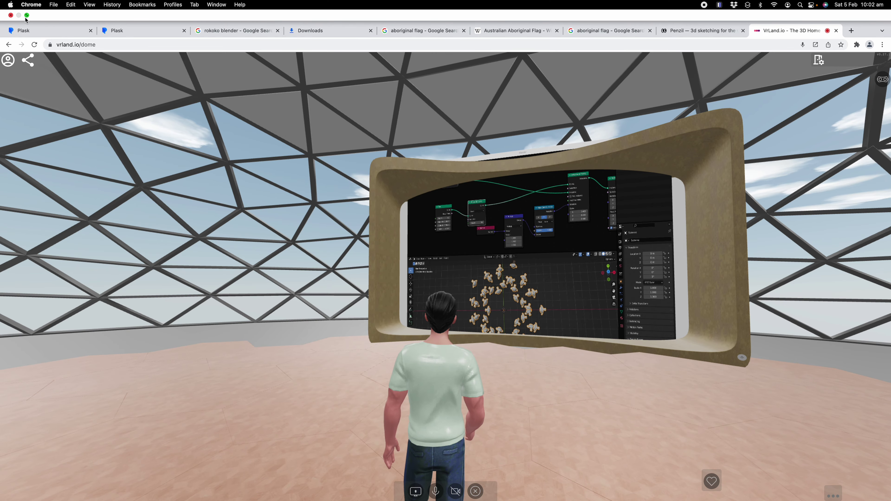
left_click(26, 15)
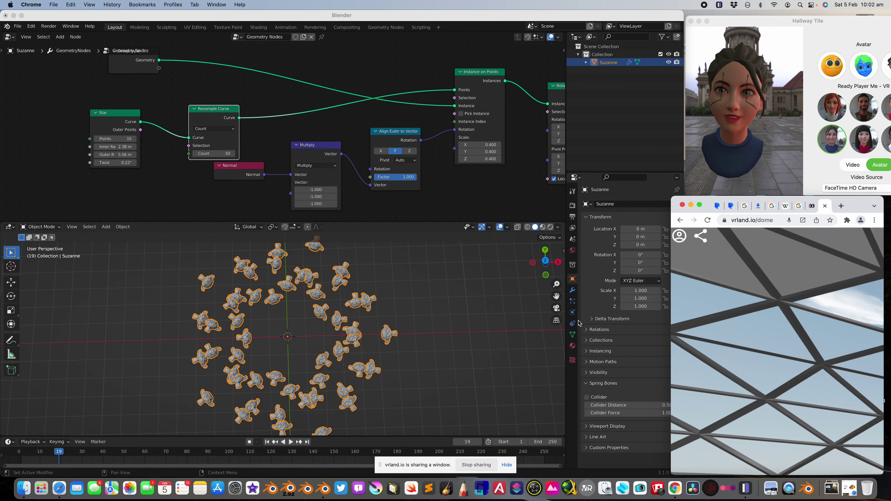
- Raise the Star node's Points to 54 and on to 96, and set the Resample Curve node's Count to 68
left_click(423, 304)
middle_click_drag(424, 305, 486, 338)
scroll(409, 343, "up", 2)
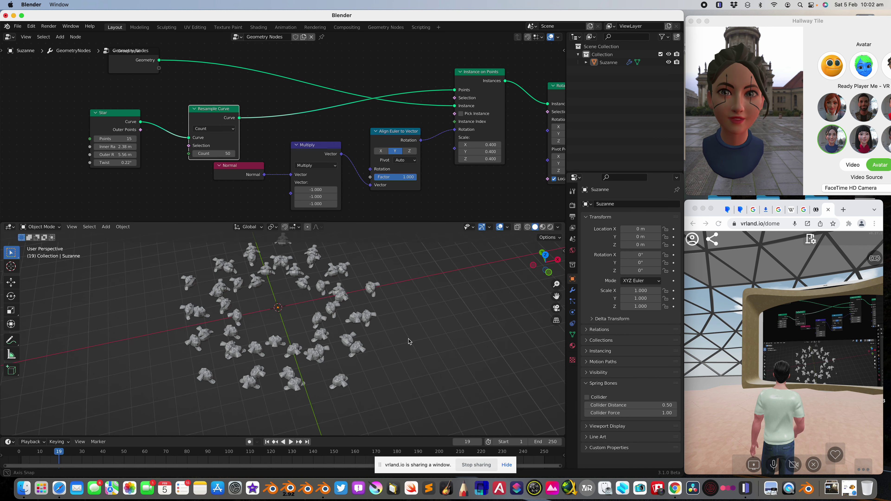
middle_click_drag(410, 342, 401, 345, "shift")
left_click(402, 348)
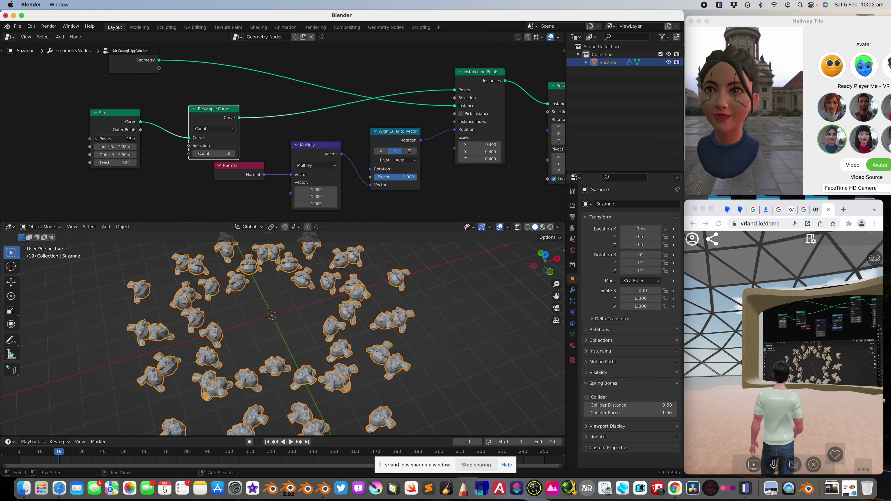
left_click_drag(116, 138, 169, 138)
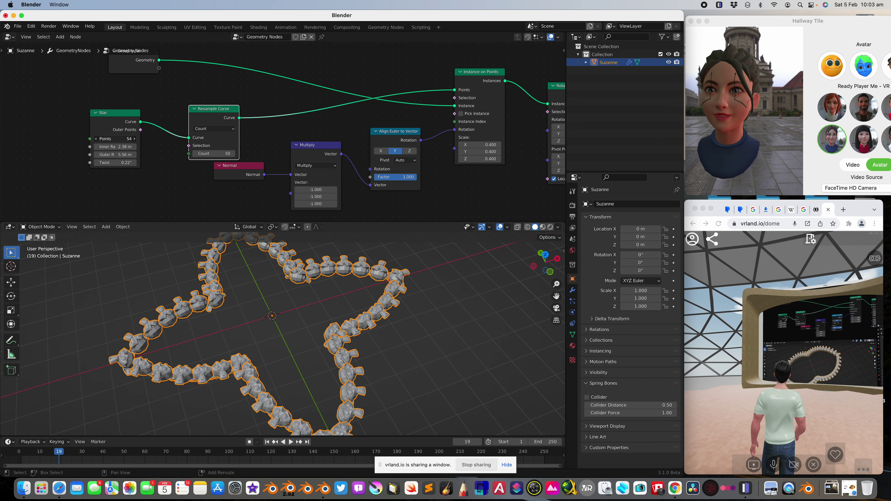
scroll(351, 324, "down", 2)
middle_click_drag(325, 306, 357, 323)
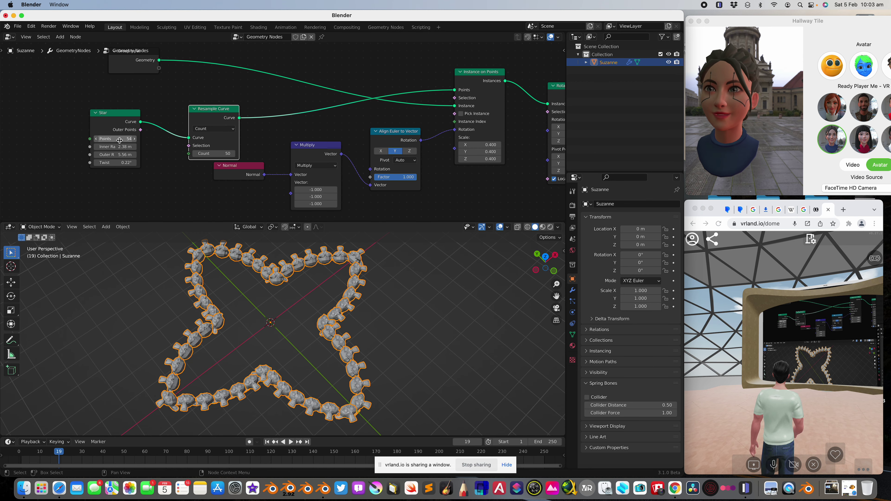
left_click_drag(119, 141, 165, 140)
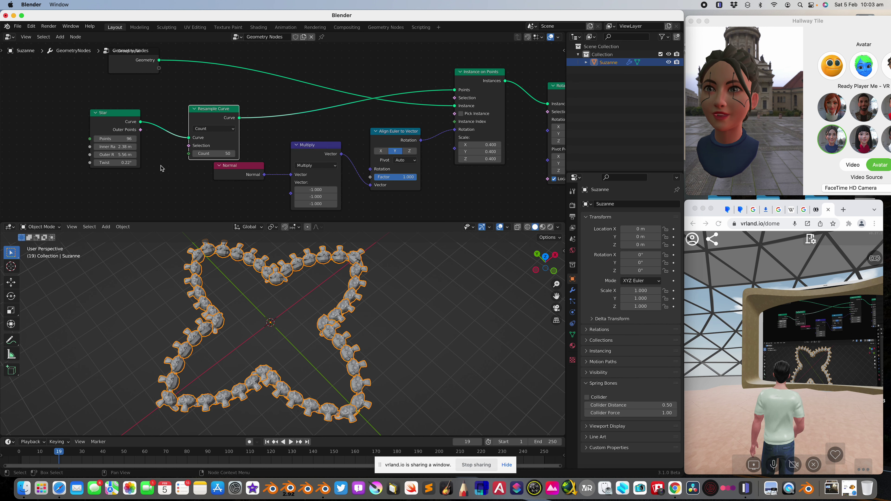
left_click_drag(222, 155, 242, 155)
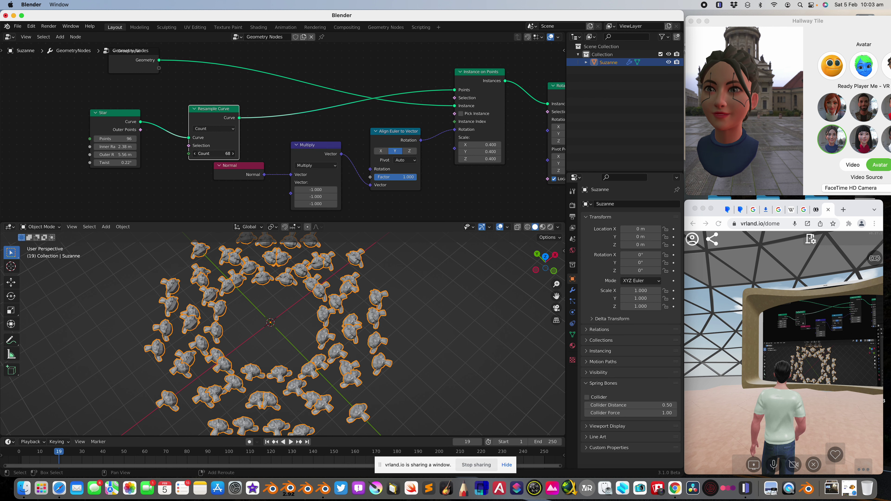
scroll(333, 310, "down", 1)
- Save the Blender file to the Desktop folder as mandala.blend
key("super+s")
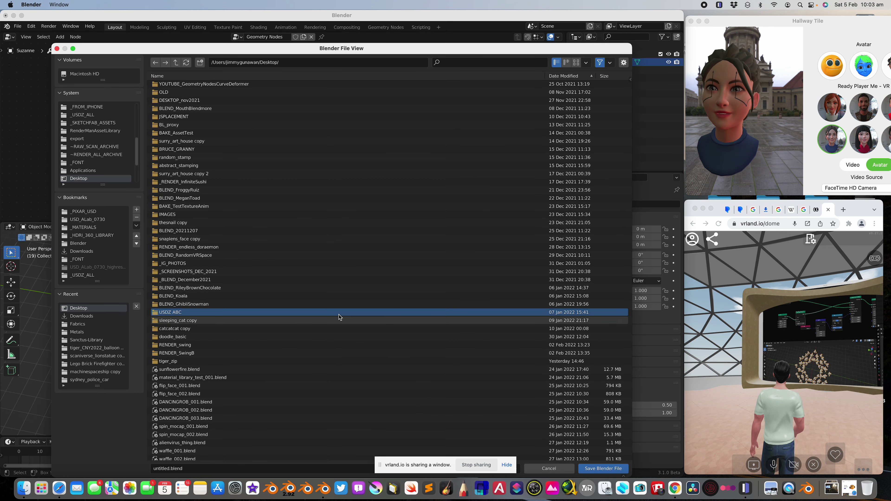
left_click(168, 469)
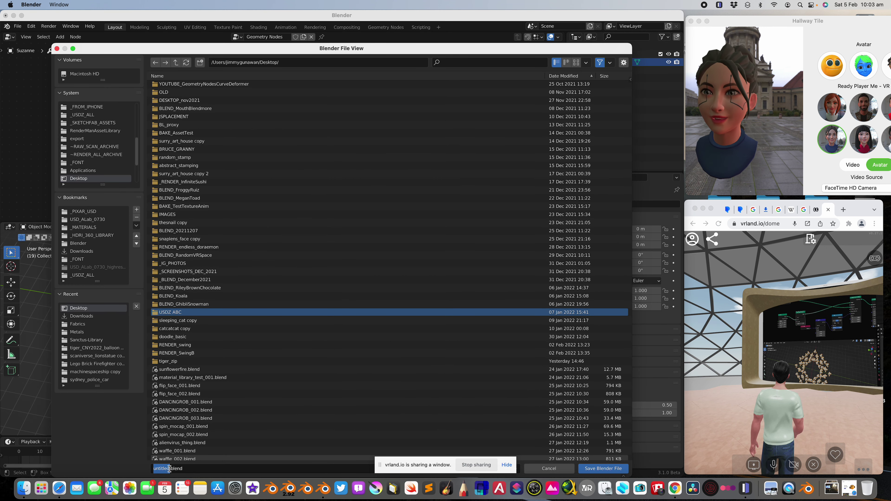
left_click(592, 468)
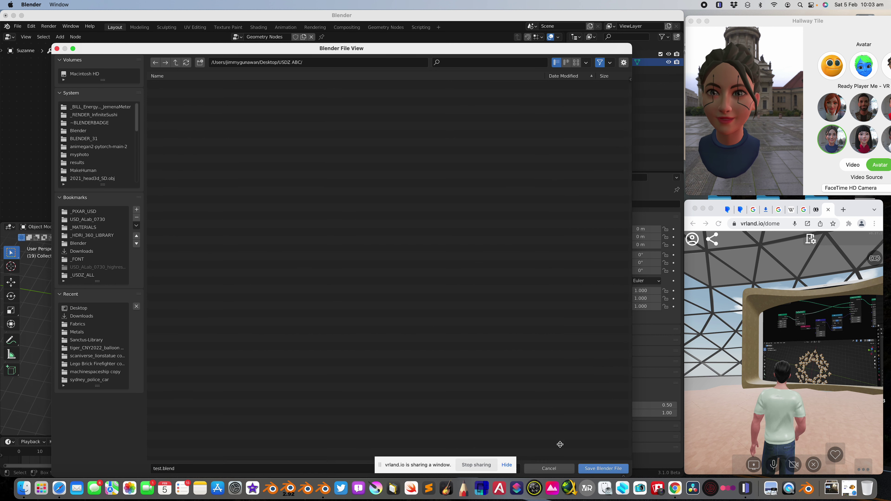
scroll(100, 169, "down", 6)
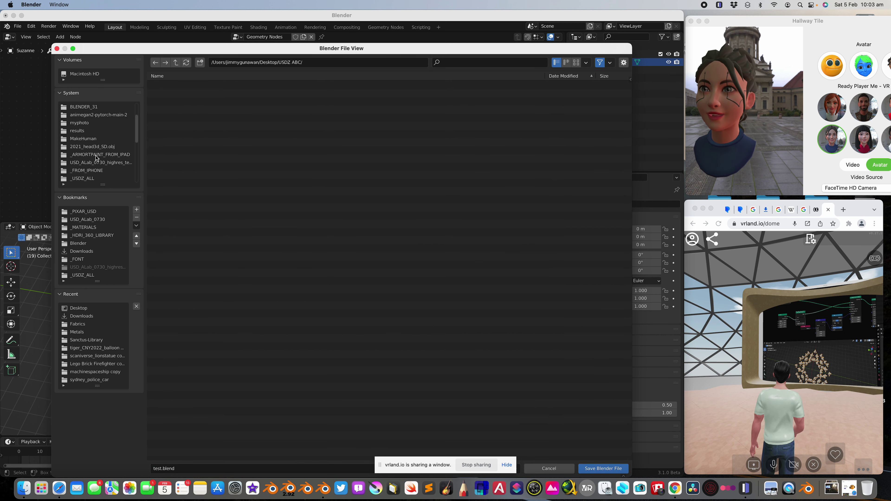
left_click(91, 163)
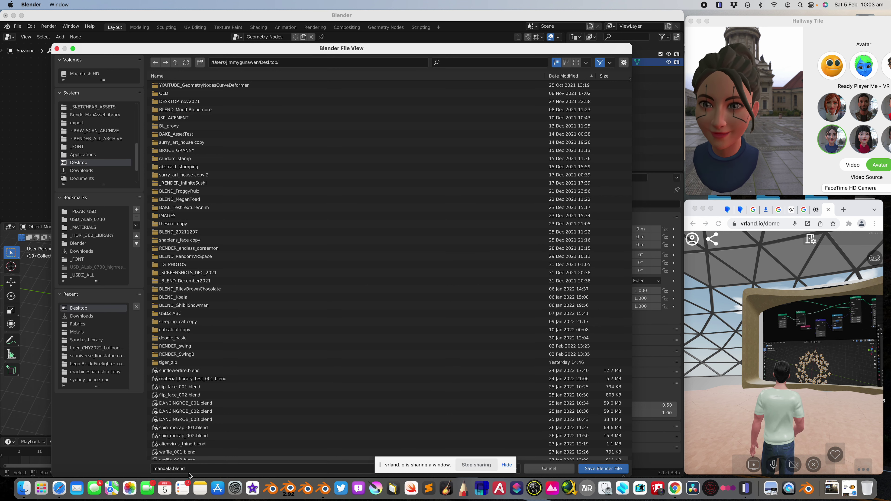
left_click(597, 469)
- Try applying Suzanne's Geometry Nodes modifier and undo it
middle_click_drag(396, 273, 397, 294)
left_click(572, 290)
scroll(397, 294, "up", 2)
key("ctrl+a")
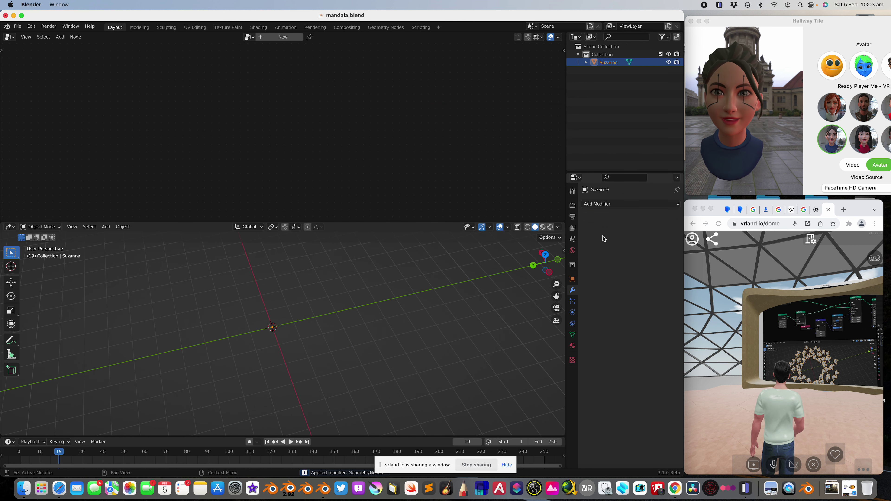
key("ctrl+z")
- Insert a Realize Instances node between Rotate Instances and Group Output, and save the file
scroll(424, 134, "right", 5)
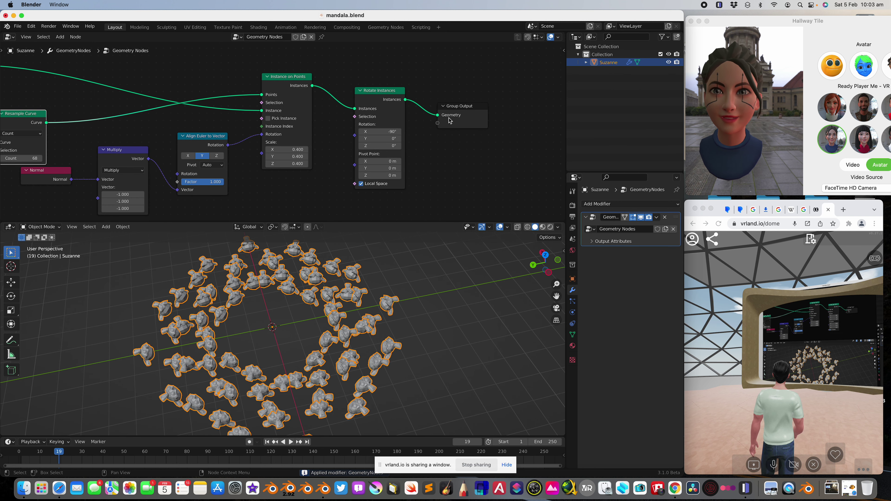
left_click_drag(449, 120, 480, 128)
key("shift+a")
left_click(461, 107)
type("rea")
left_click(464, 118)
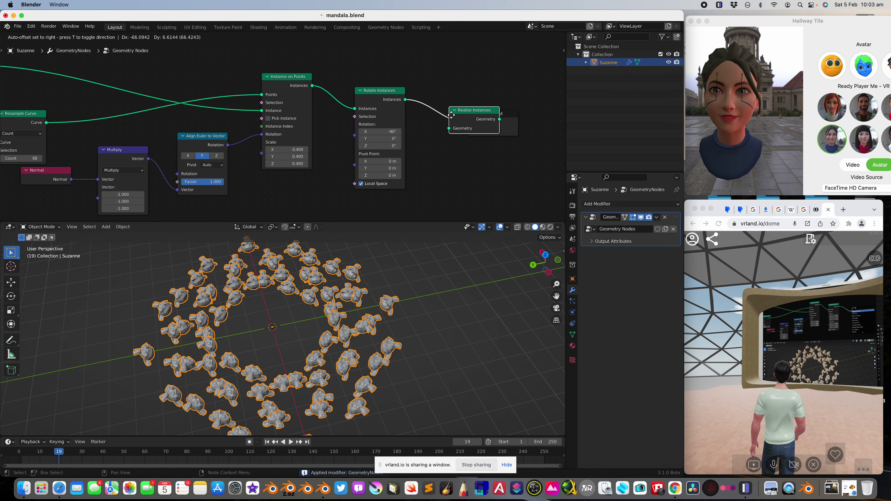
left_click(446, 113)
scroll(418, 292, "right", 2)
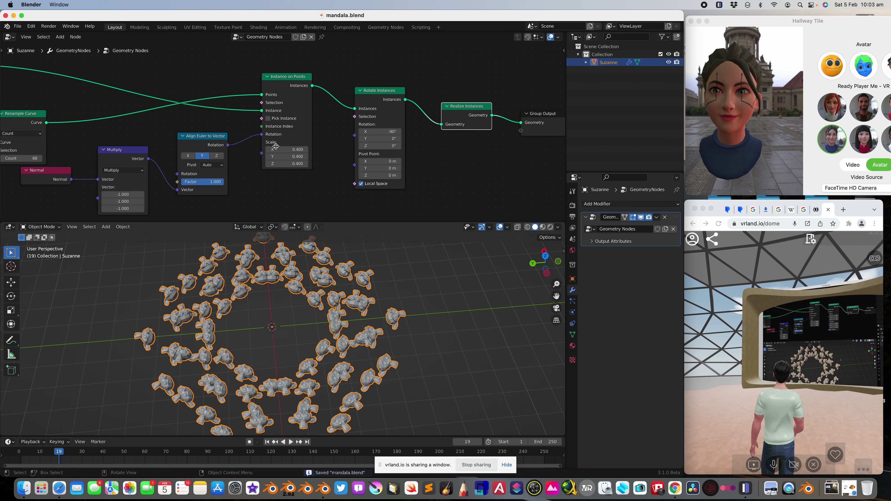
- Increase the Resample Curve node's Count to 114 to make the ring of heads denser
scroll(200, 150, "left", 5)
left_click_drag(183, 159, 202, 160)
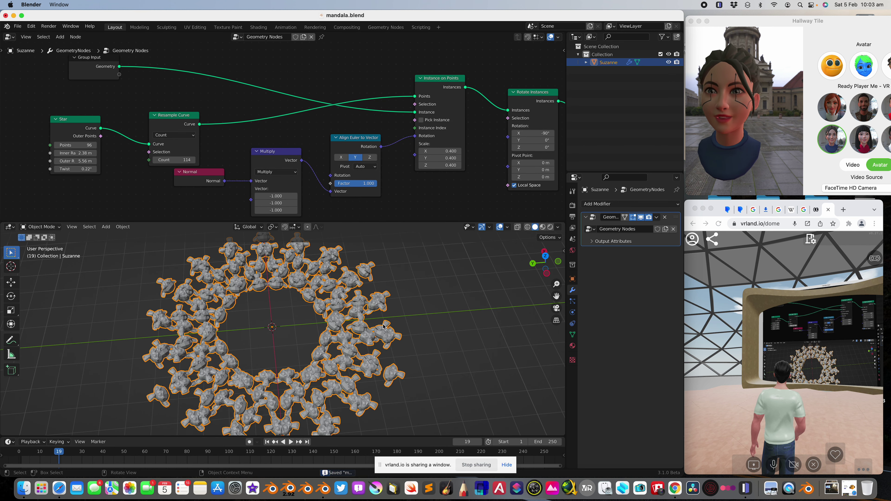
middle_click_drag(383, 327, 398, 335)
- Add a voxel Remesh modifier to Suzanne with voxel size 0.02 m and smooth shading, and examine the merged heads up close
left_click(603, 204)
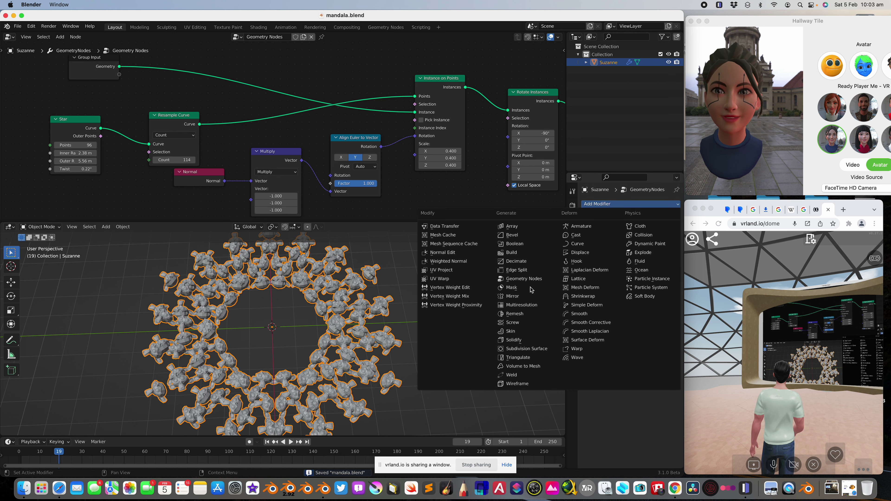
left_click(530, 317)
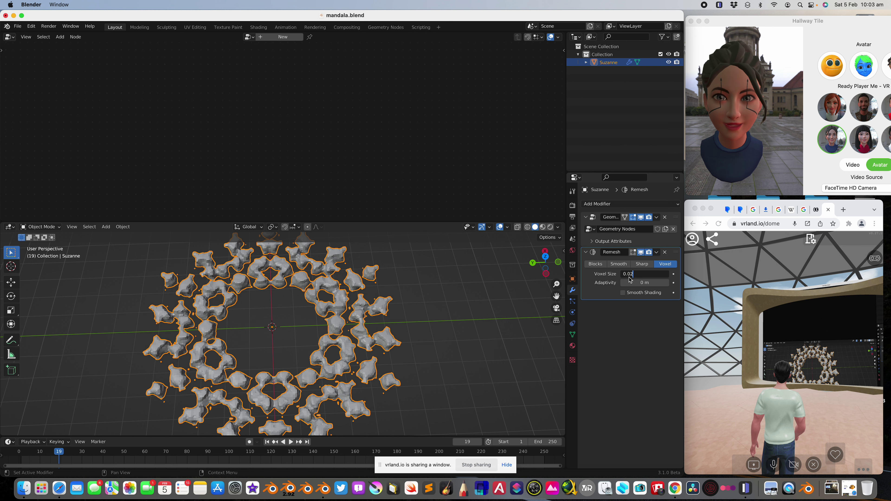
key("Return")
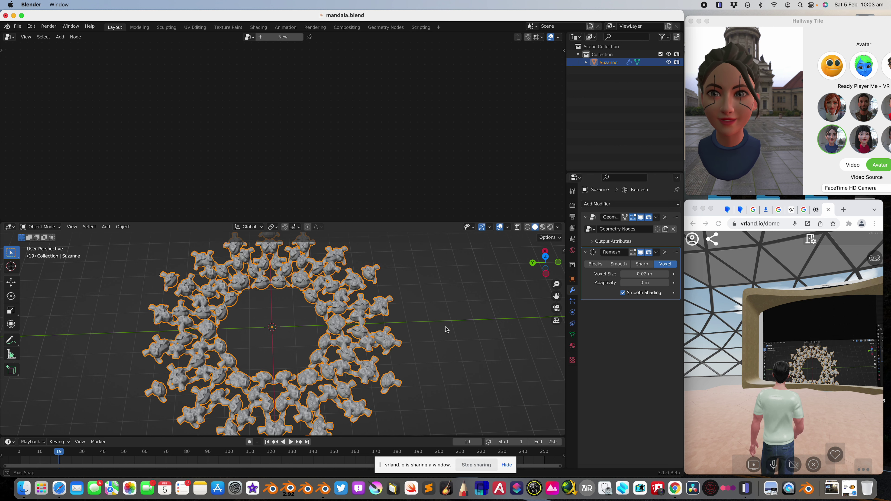
scroll(446, 329, "up", 10)
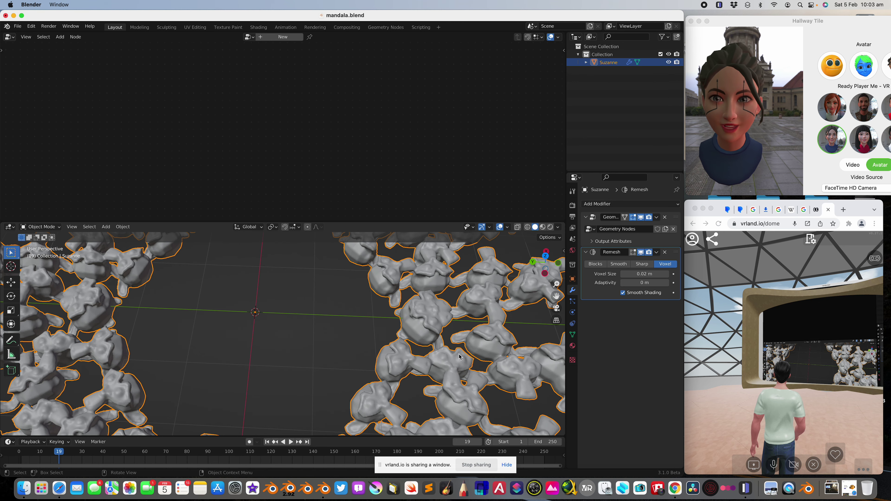
- Add a Decimate modifier with a ratio of 0.1 after Suzanne's Remesh modifier, saving the file before and after
scroll(459, 357, "down", 10)
key("super+s")
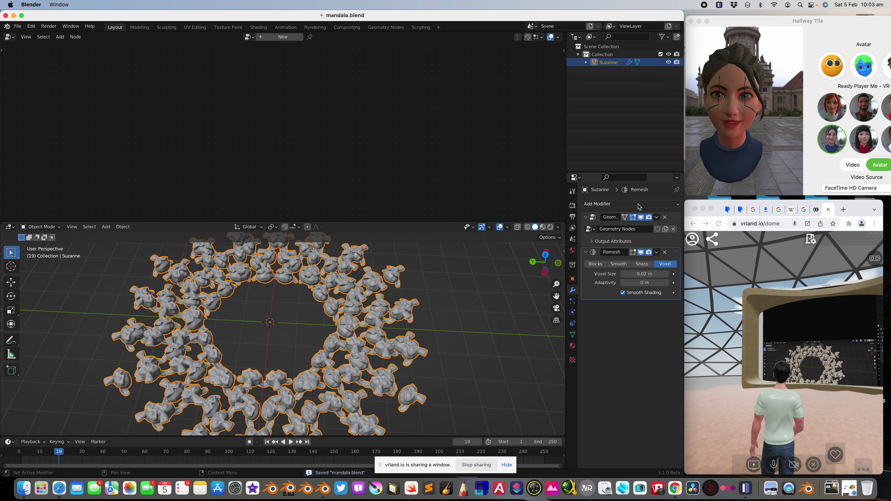
left_click(639, 205)
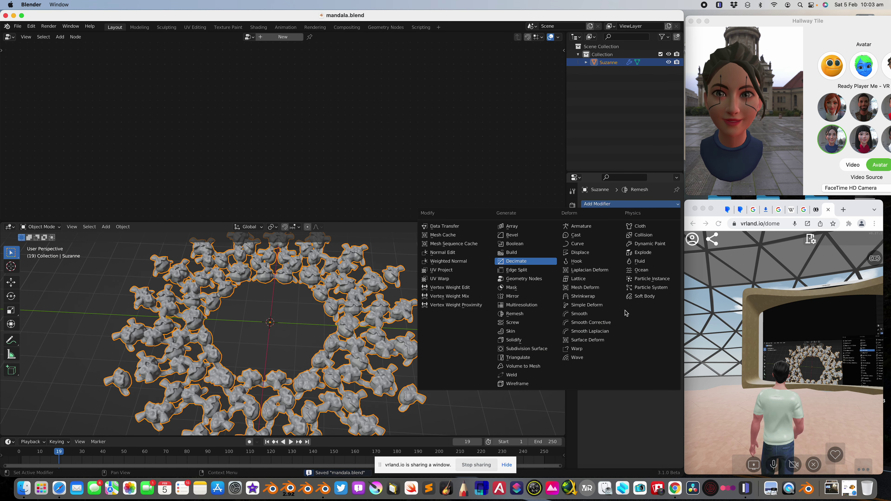
key("Return")
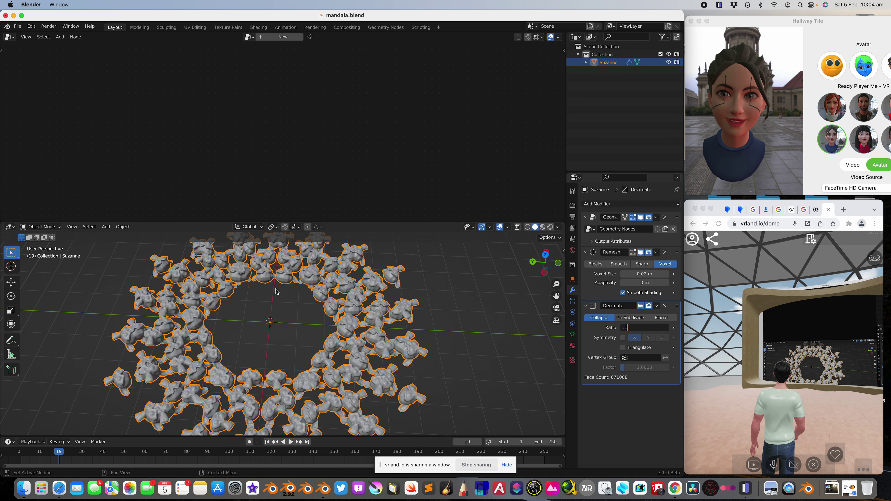
key("Return")
middle_click_drag(300, 270, 297, 286)
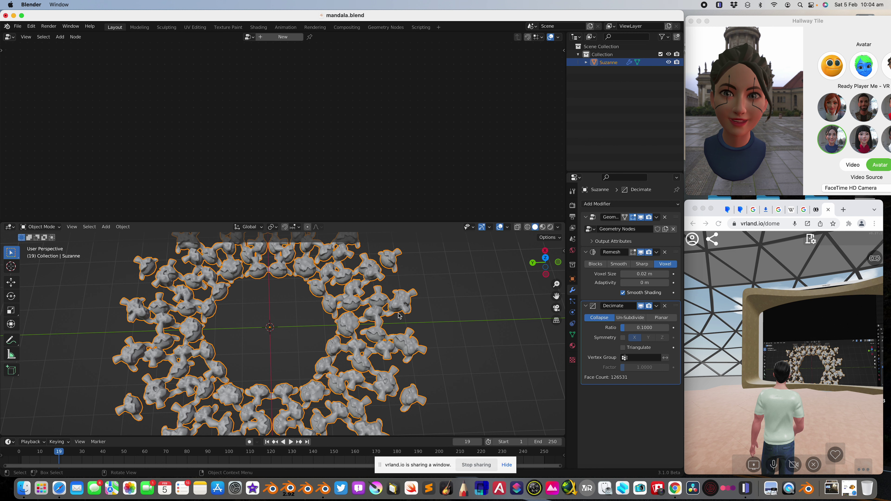
key("super+s")
middle_click_drag(396, 314, 505, 308)
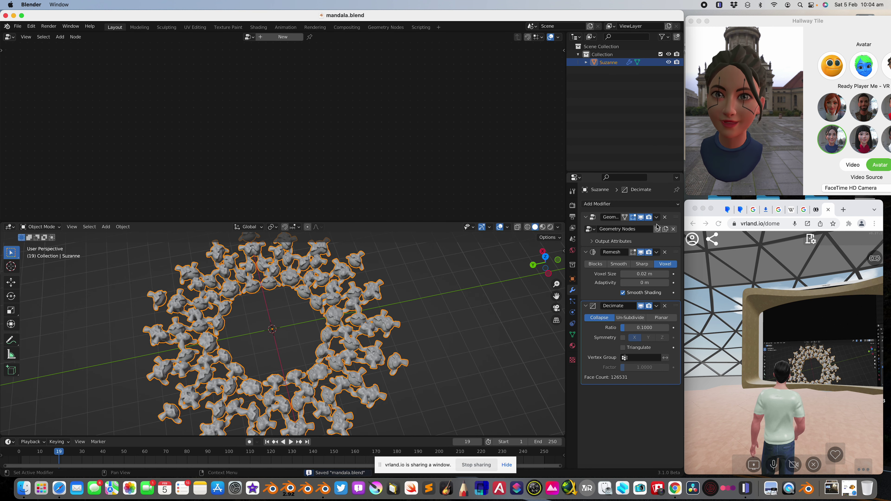
- Make Suzanne's Geometry Nodes modifier active and bring its whole node tree into view
left_click(676, 216)
scroll(296, 133, "down", 4)
middle_click_drag(296, 134, 219, 119)
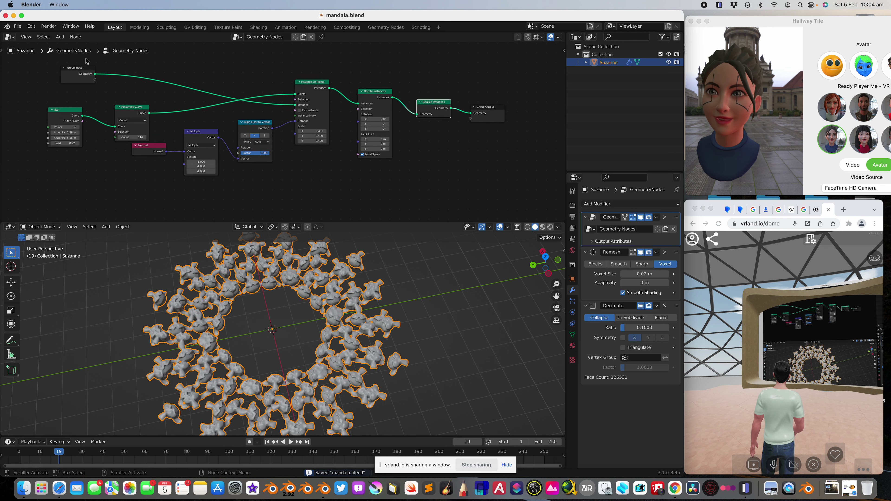
- Export only the selected mandala to the Desktop as mandala.glb in glTF Binary format with Apply Modifiers enabled
left_click(18, 26)
mouse_move(55, 144)
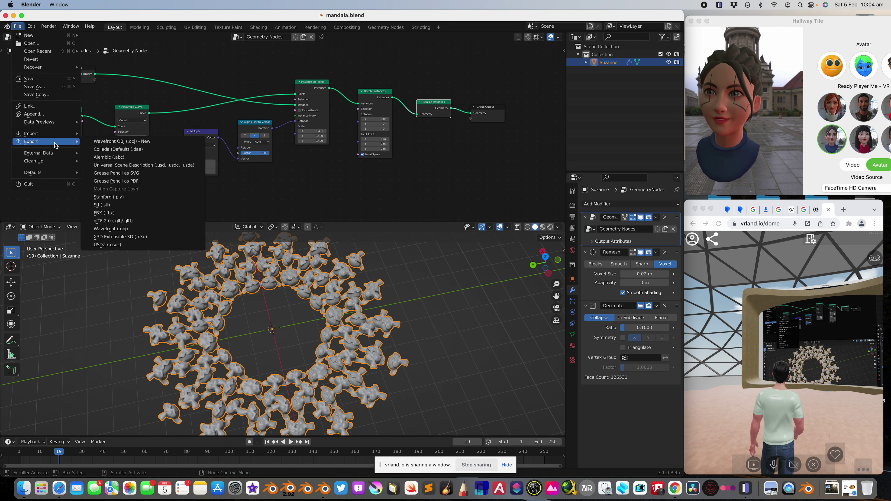
left_click(156, 221)
left_click(558, 125)
left_click(588, 137)
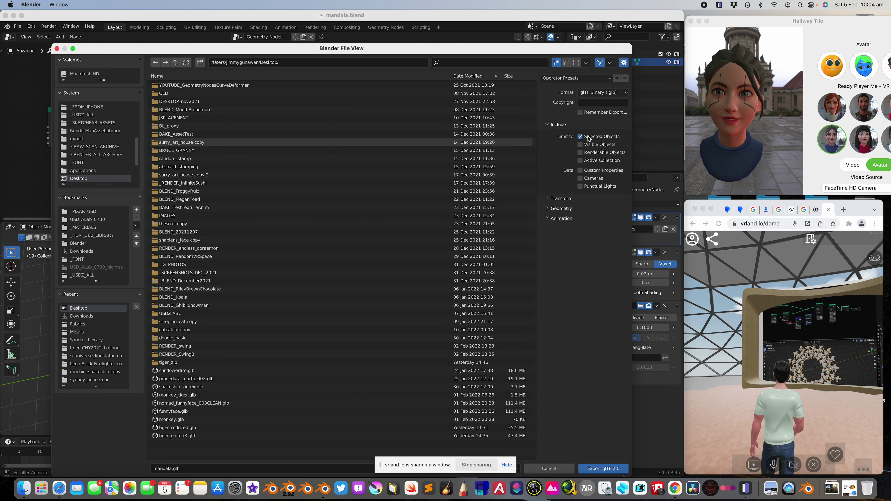
left_click(592, 208)
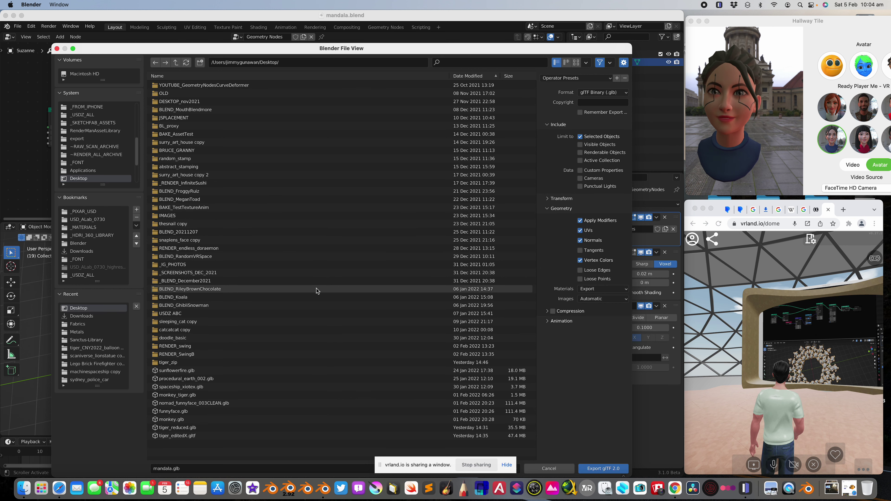
left_click(618, 469)
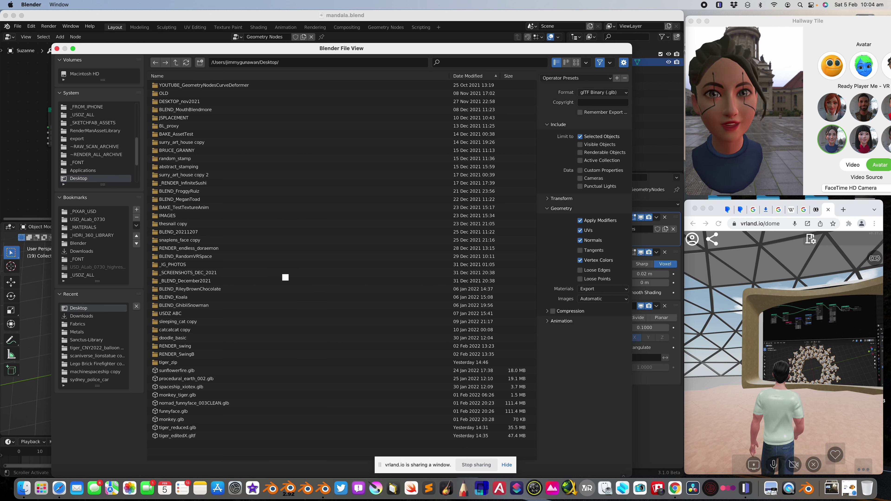
- Switch to Hallway Tile, shift its window slightly, and change the avatar to the bearded man in the red shirt
left_click(870, 114)
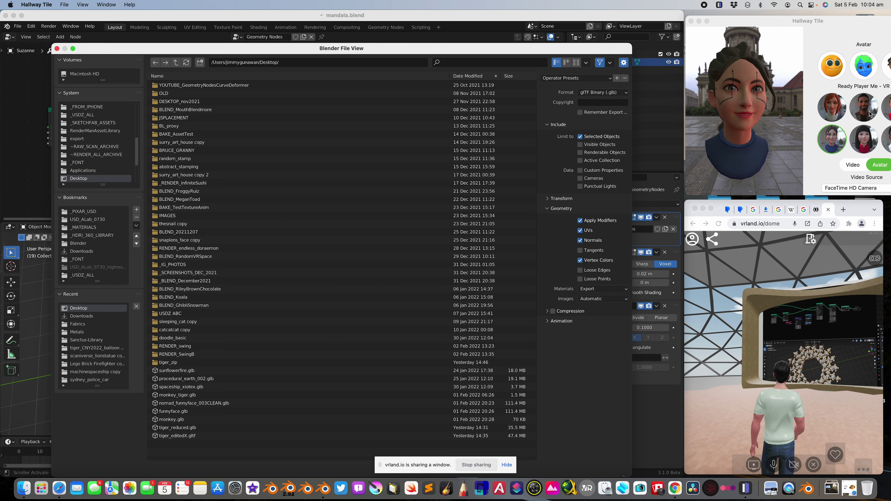
left_click(869, 114)
left_click_drag(773, 26, 757, 24)
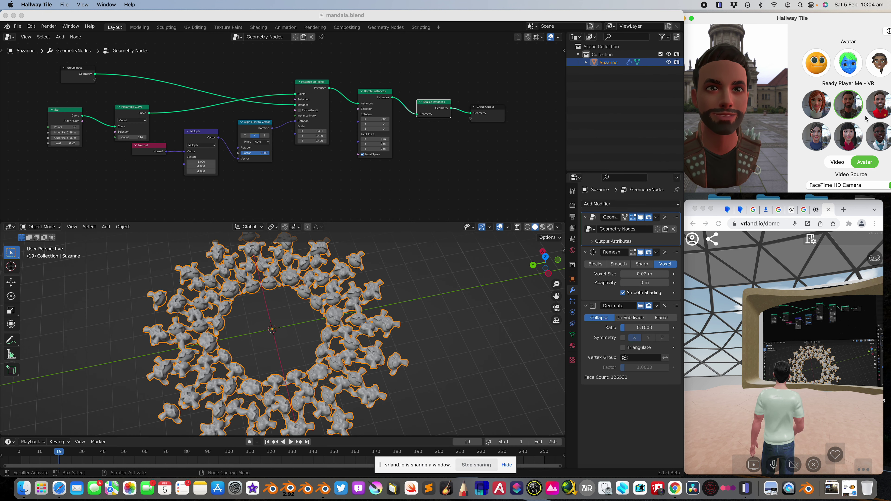
left_click(881, 106)
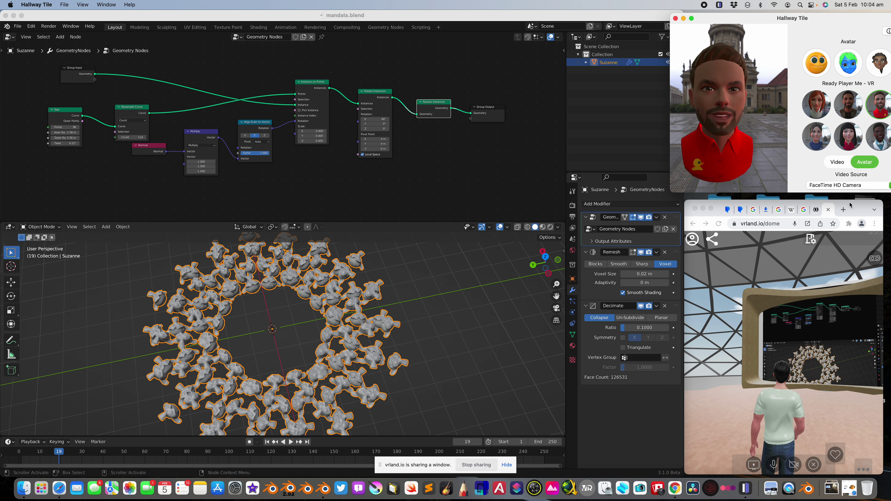
- Move the VrLand browser window over Blender and enlarge it to fill most of the screen
left_click_drag(850, 205, 165, 21)
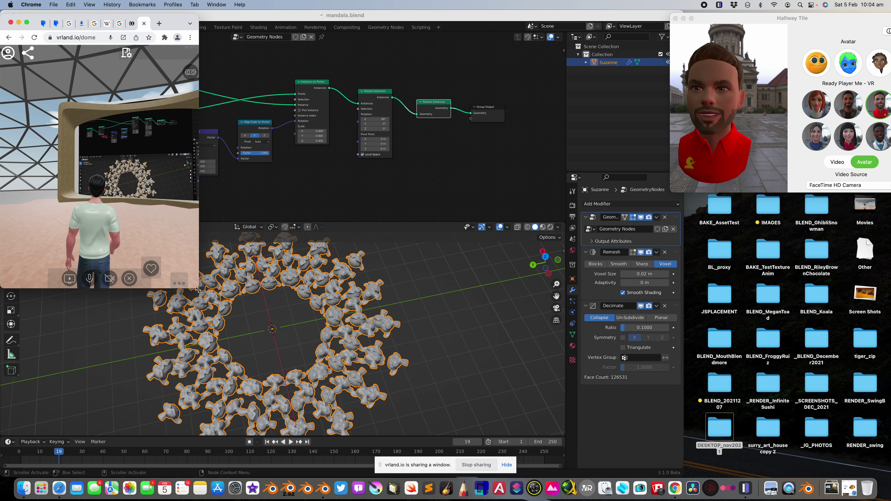
left_click_drag(198, 290, 654, 472)
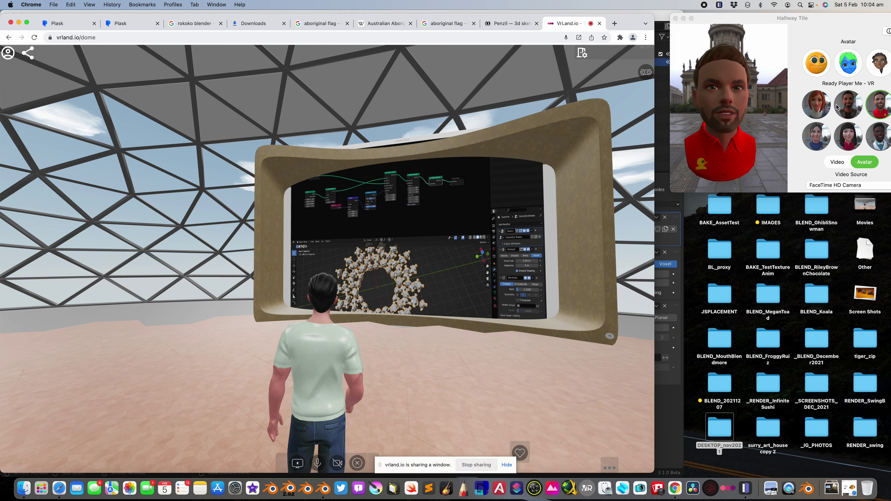
- Switch the Hallway Tile avatar to the brown-haired cartoon head and look through the remaining avatar and model choices
left_click(876, 65)
left_click(879, 65)
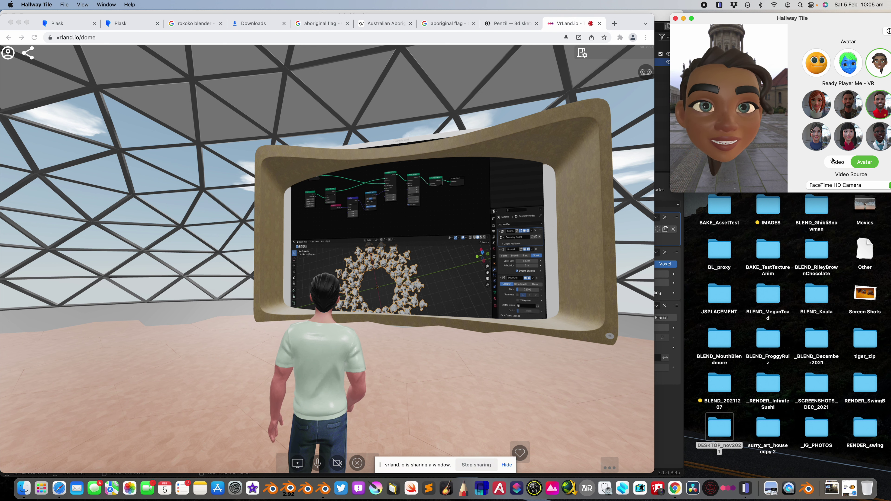
scroll(817, 121, "down", 5)
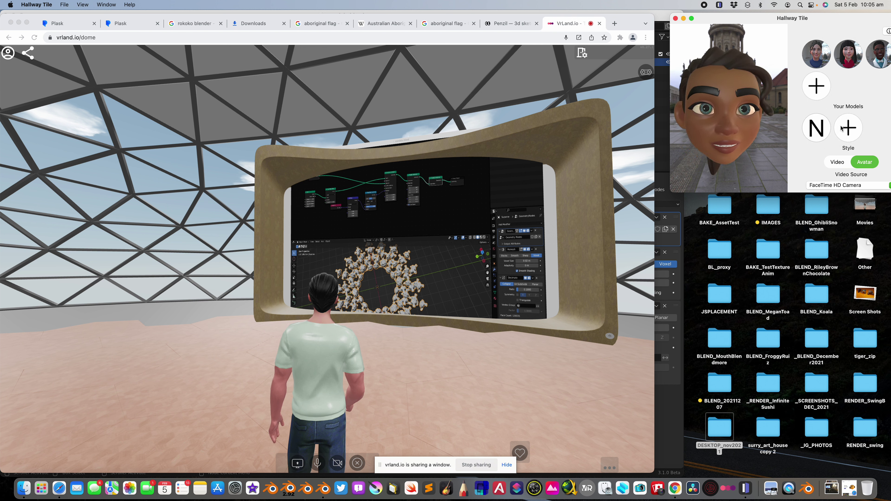
scroll(829, 127, "up", 4)
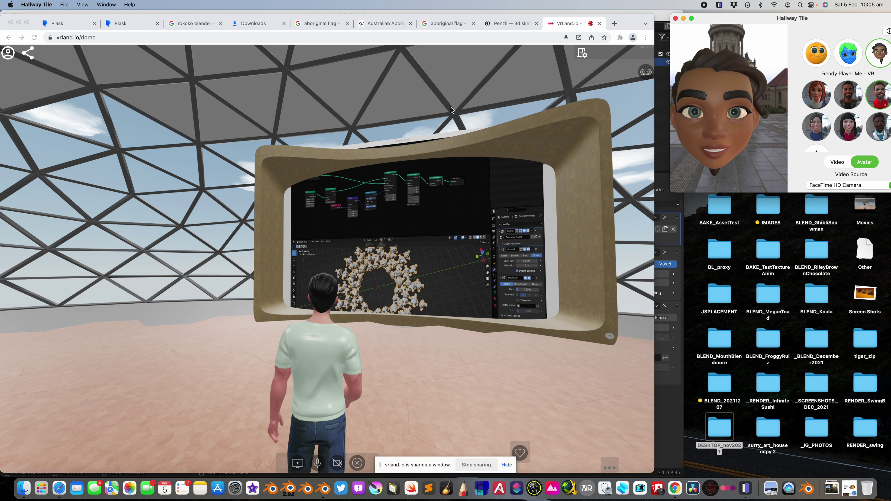
- Look around the dome, open your own VrLand spaces and create a new space
left_click_drag(257, 238, 116, 196)
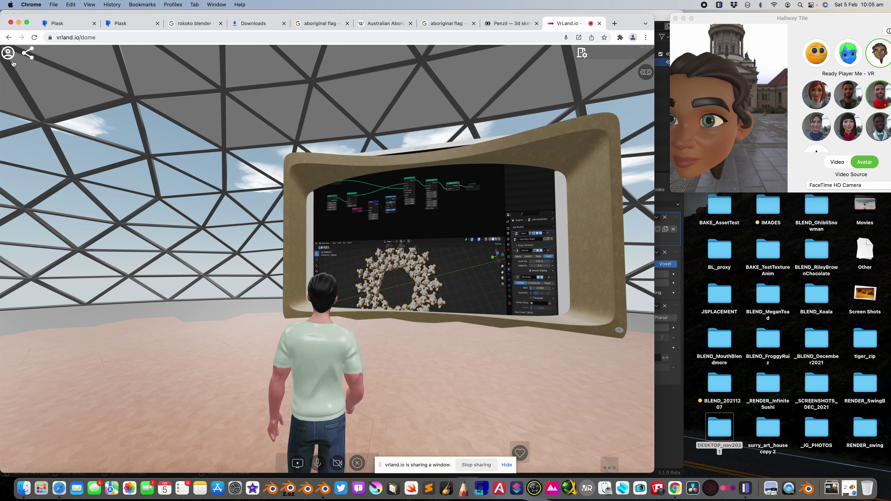
left_click_drag(218, 223, 247, 222)
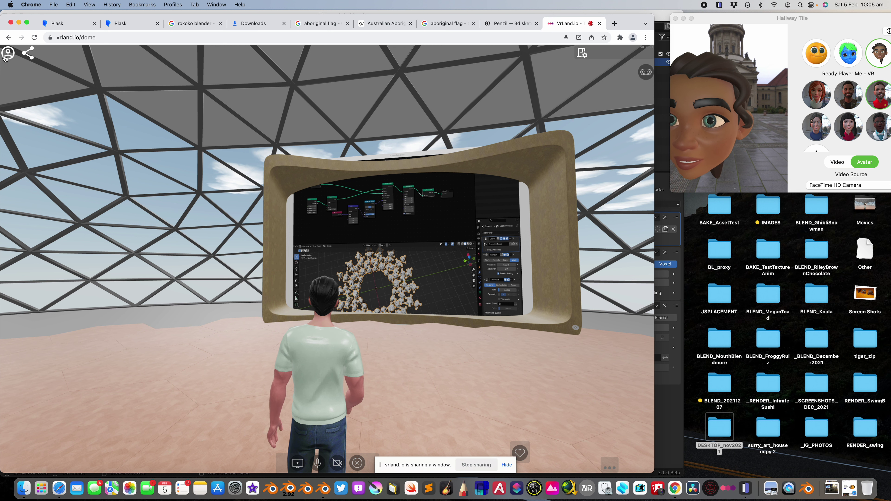
left_click(5, 55)
left_click(26, 98)
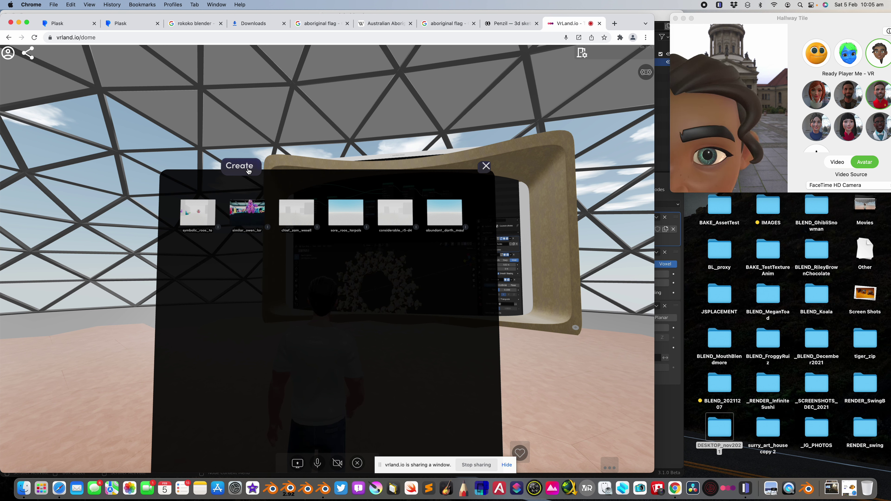
left_click(246, 167)
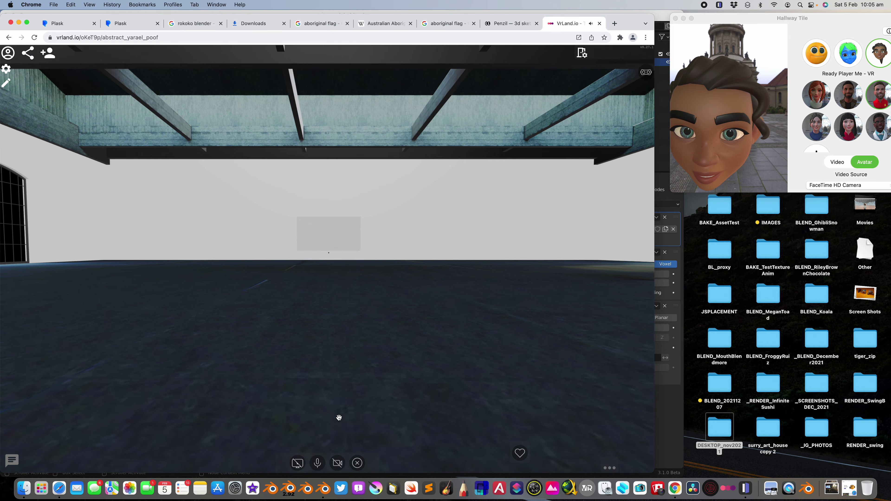
- Walk forward in the new space and share the mandala.blend window on its wall screen
key("w")
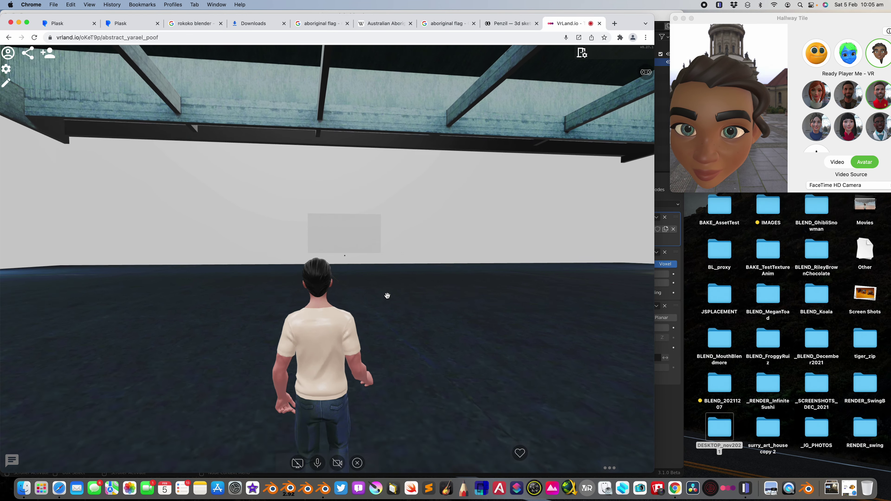
left_click(297, 463)
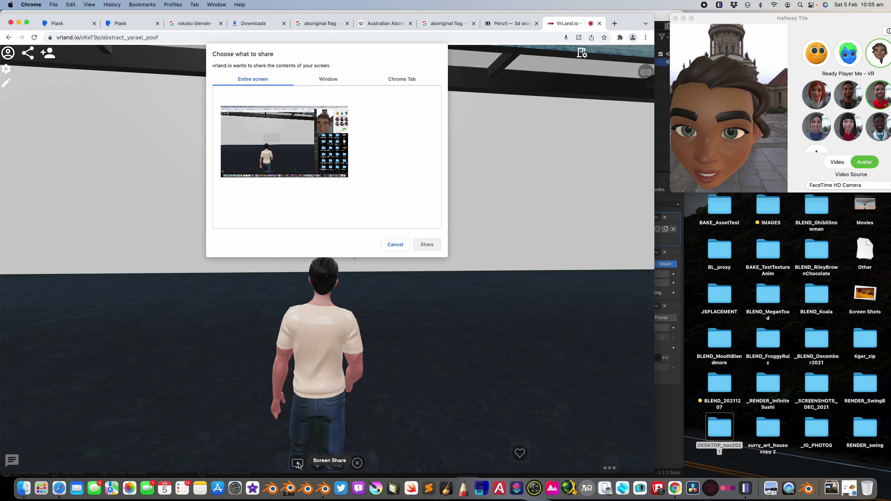
left_click(328, 80)
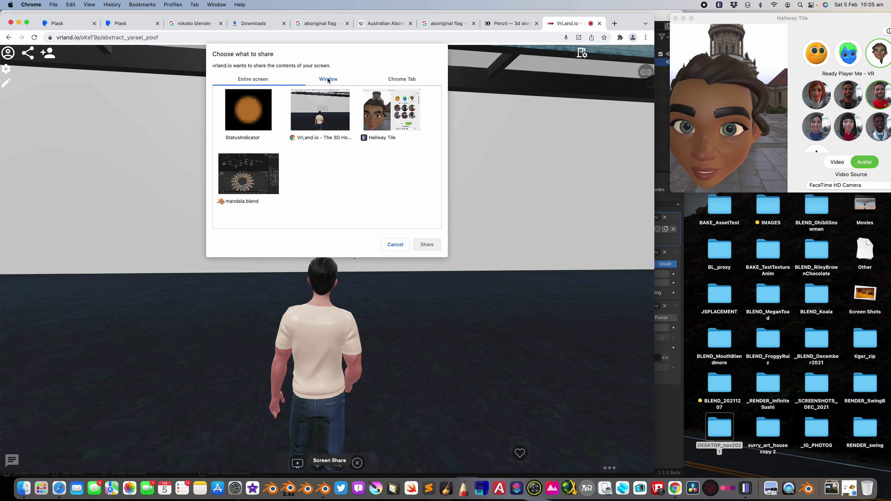
left_click(260, 167)
left_click(427, 244)
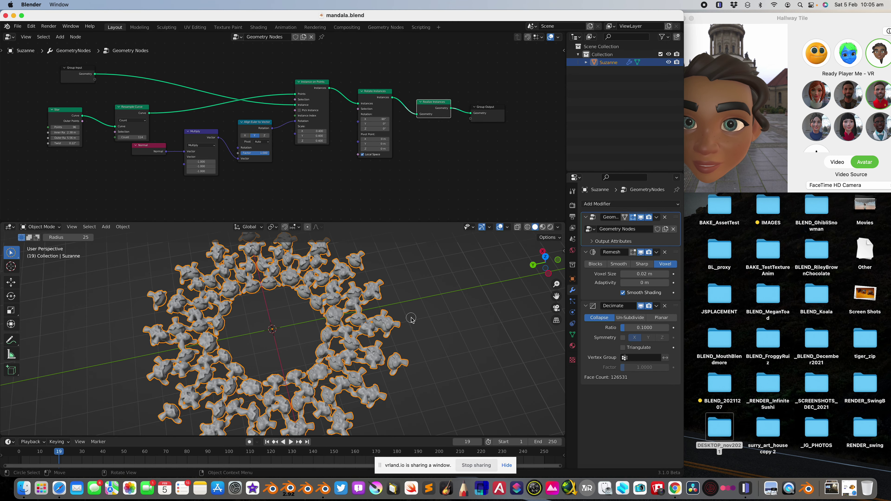
scroll(370, 311, "up", 5)
scroll(370, 311, "down", 5)
- Move the shared Blender window clear of VrLand, keeping it unminimized, and walk the avatar towards the wall screen
left_click_drag(266, 18, 291, 135)
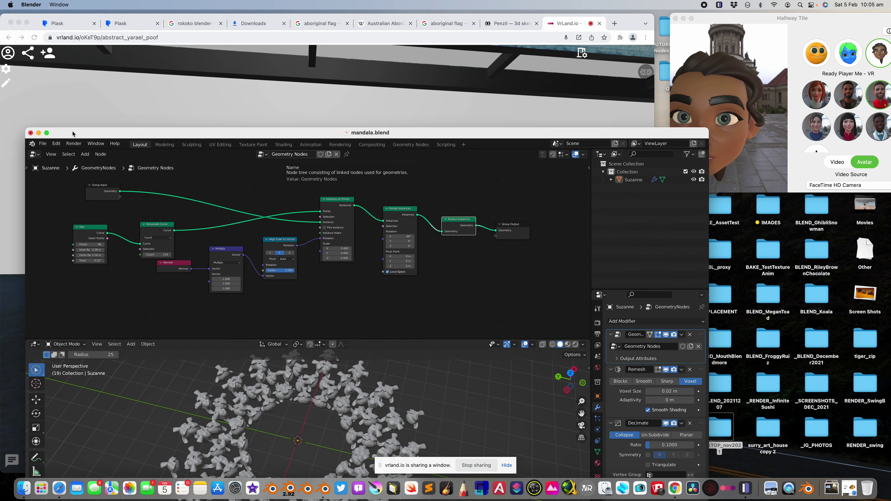
left_click(39, 133)
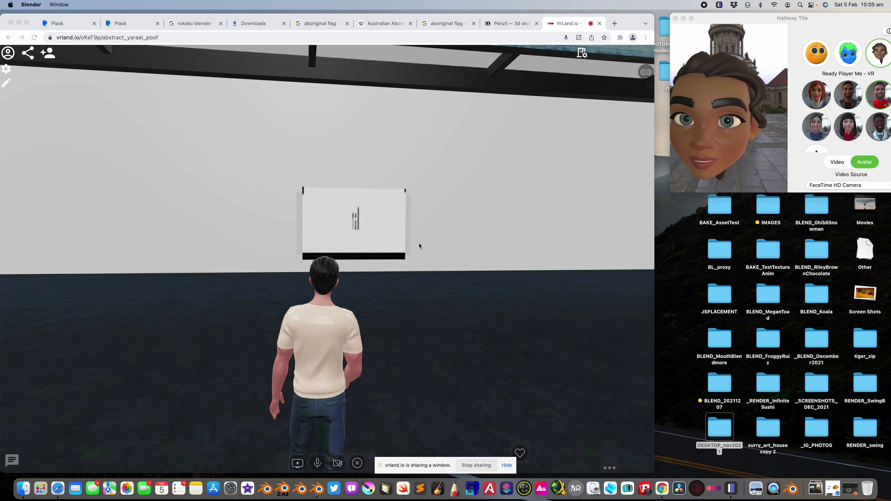
left_click(423, 266)
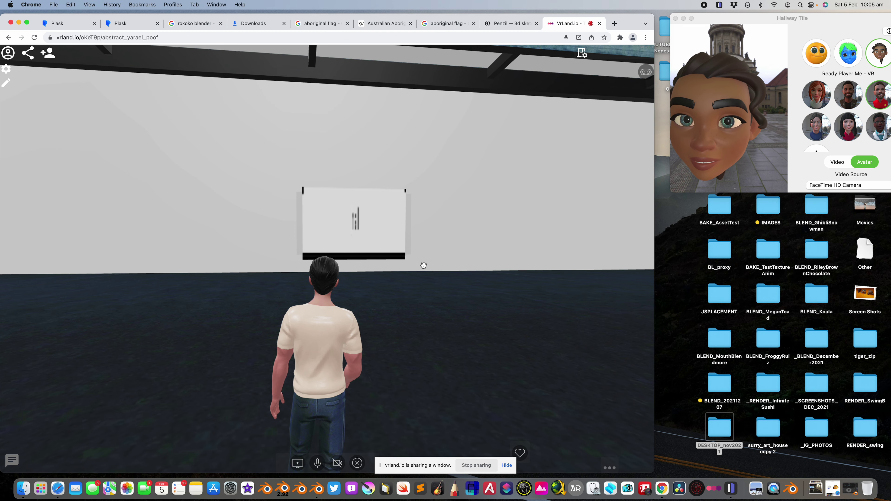
left_click(788, 491)
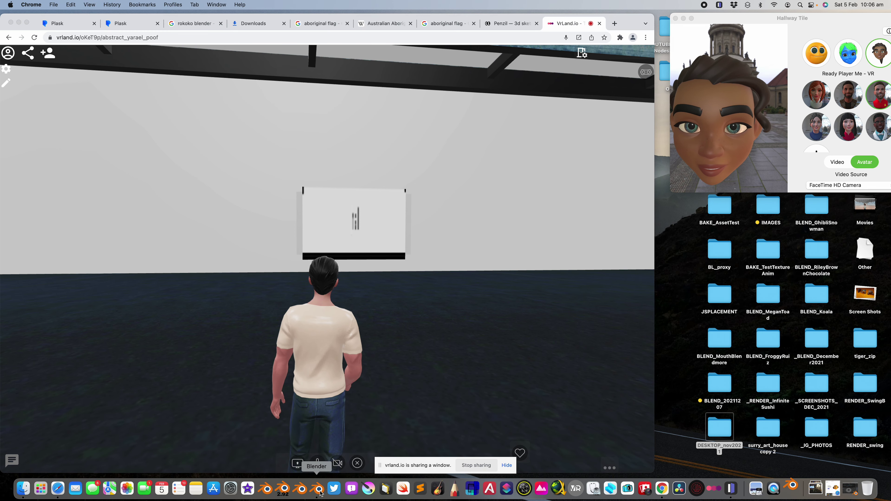
left_click_drag(138, 136, 805, 201)
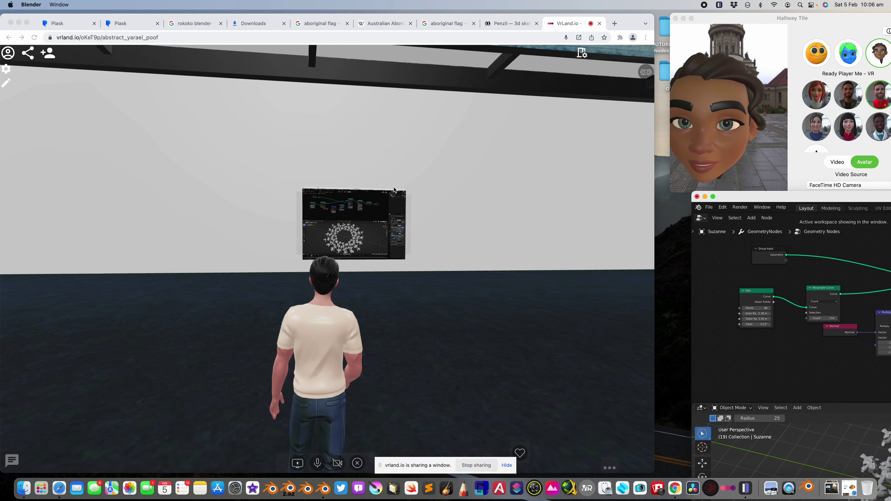
left_click(463, 271)
key("w")
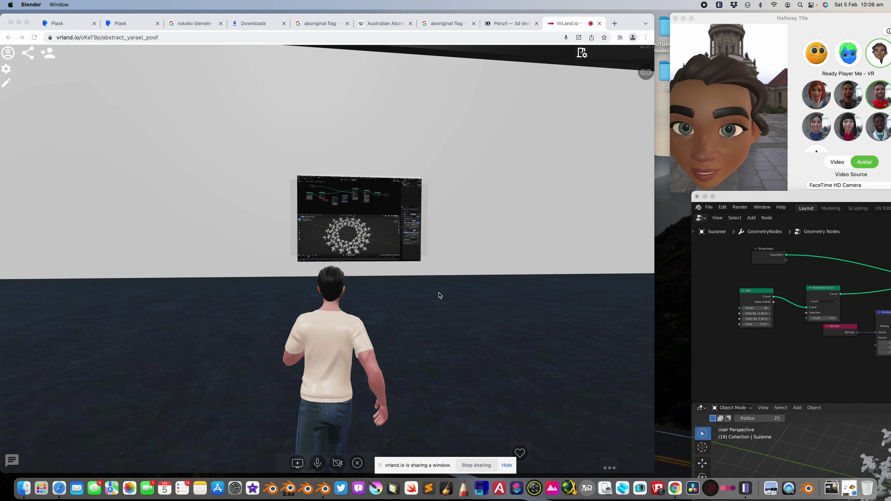
- Open the editing inventory of the VrLand space and quit the extra empty Blender session
left_click(6, 83)
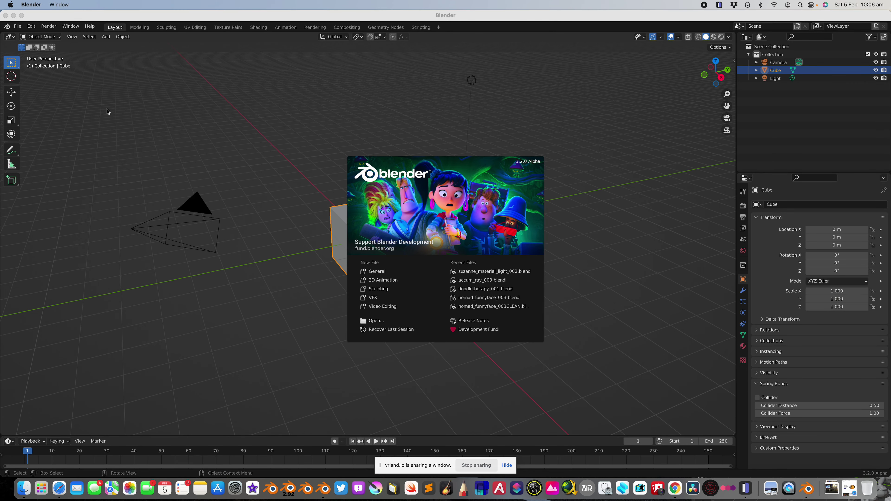
left_click_drag(45, 17, 180, 68)
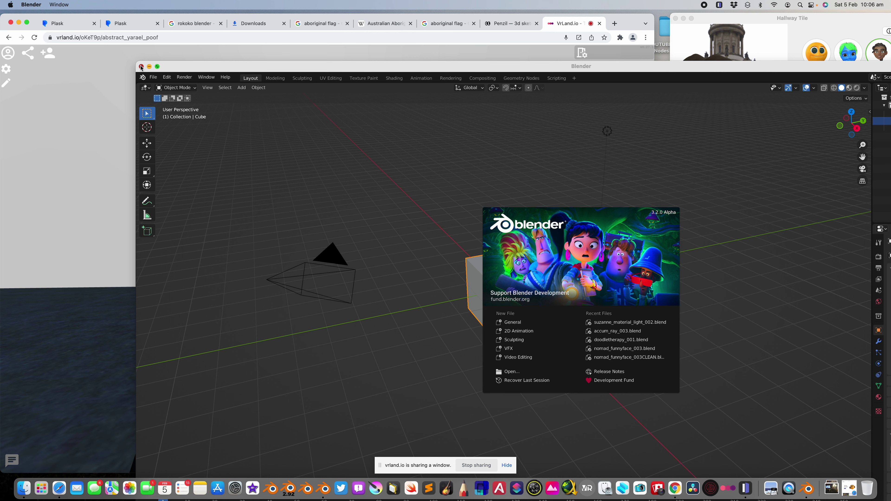
key("super+q")
- Upload mandala.glb from the Desktop folder and place its medium-detail version in the space
left_click(284, 374)
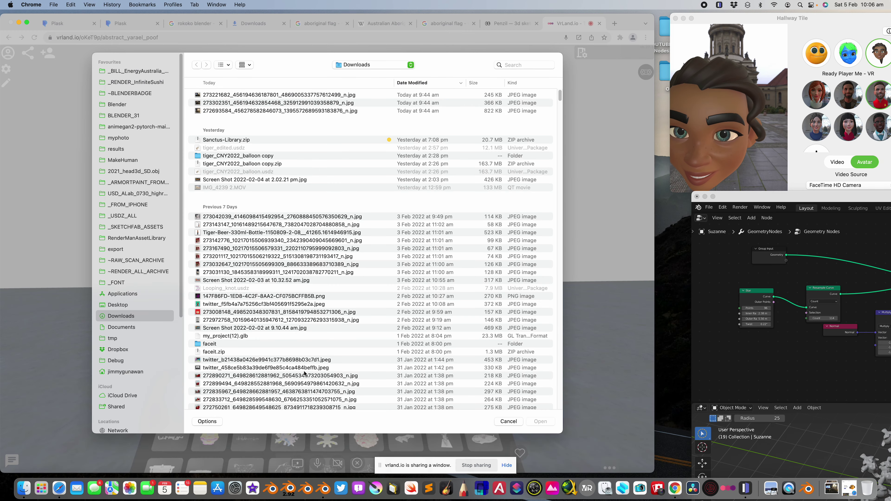
left_click(117, 305)
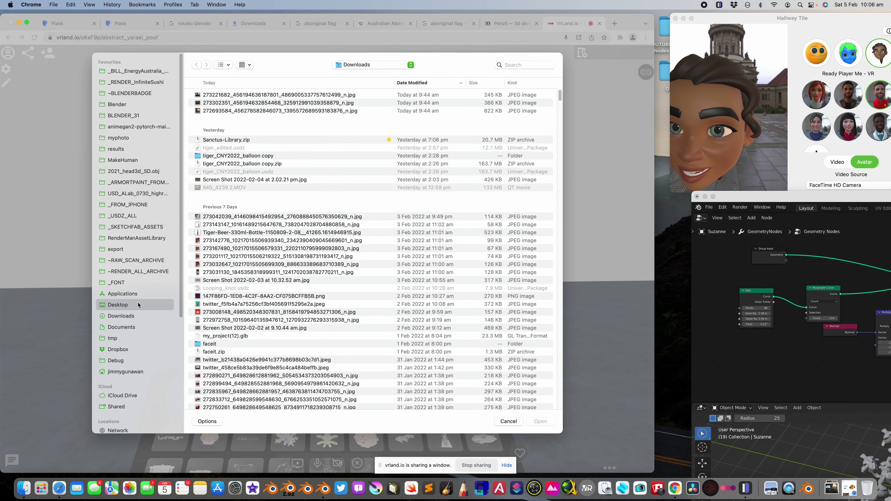
left_click(266, 95)
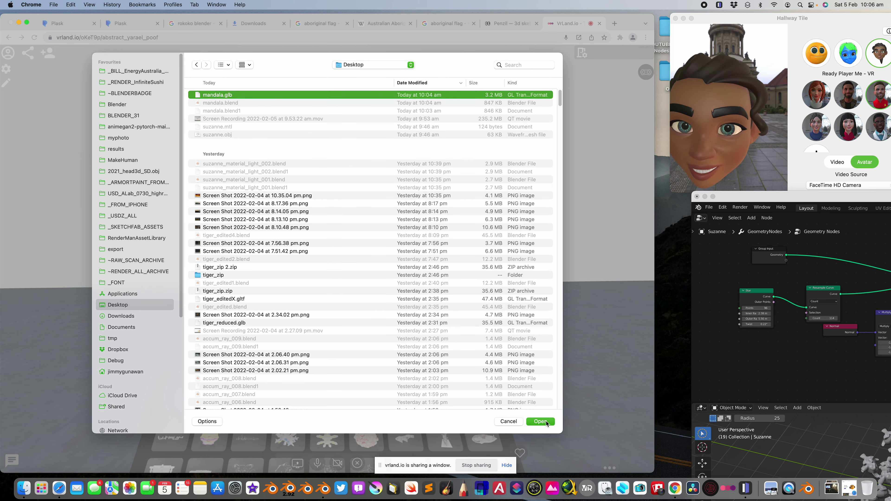
left_click(546, 422)
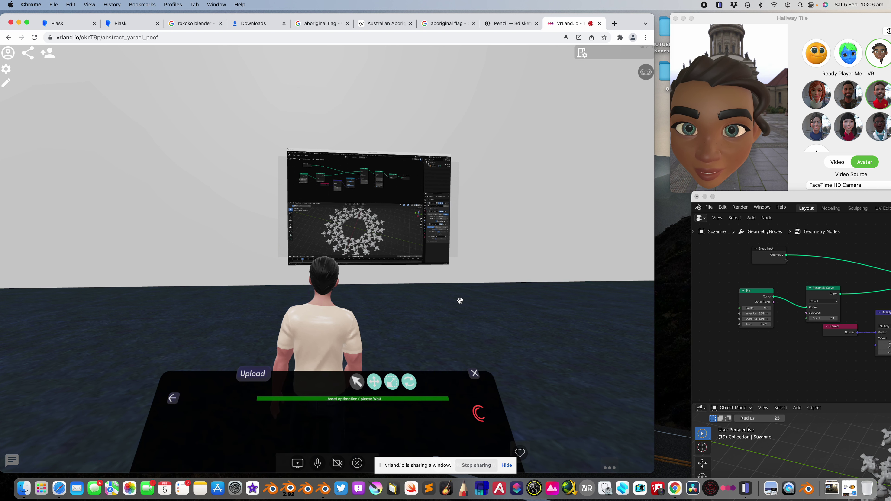
key("w")
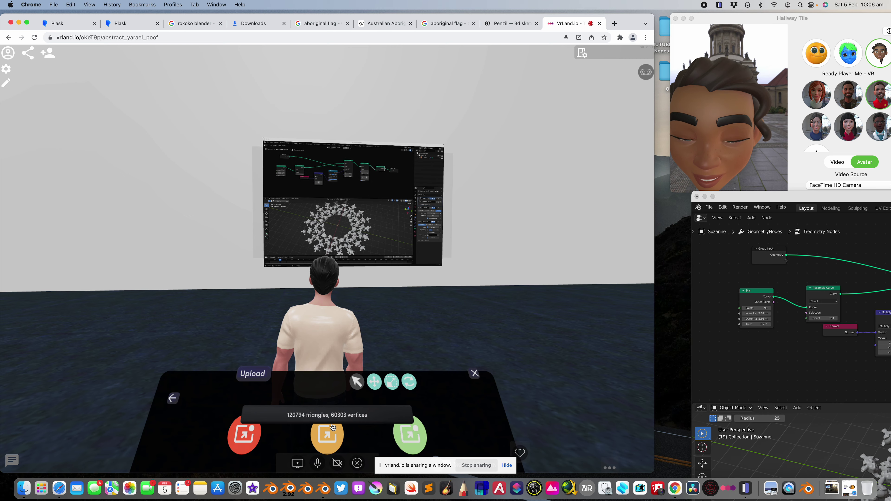
left_click(332, 426)
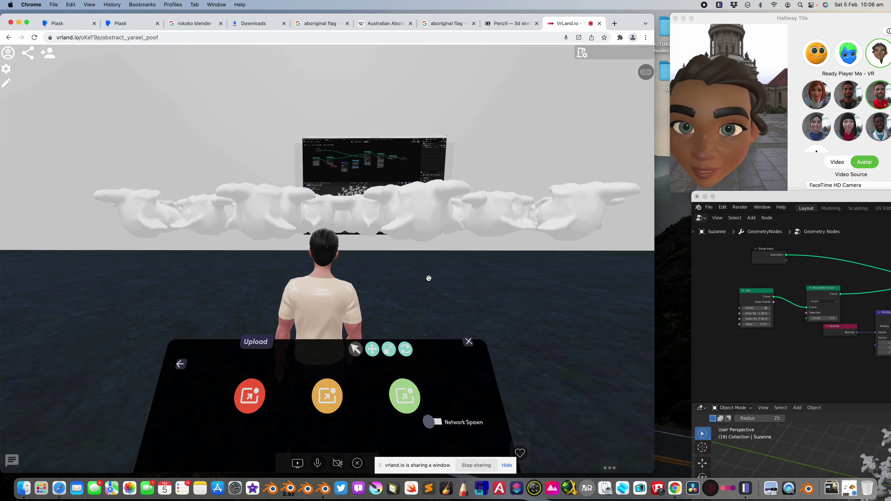
- Rotate the flat-lying mandala model upright so its ring faces the avatar
left_click(428, 220)
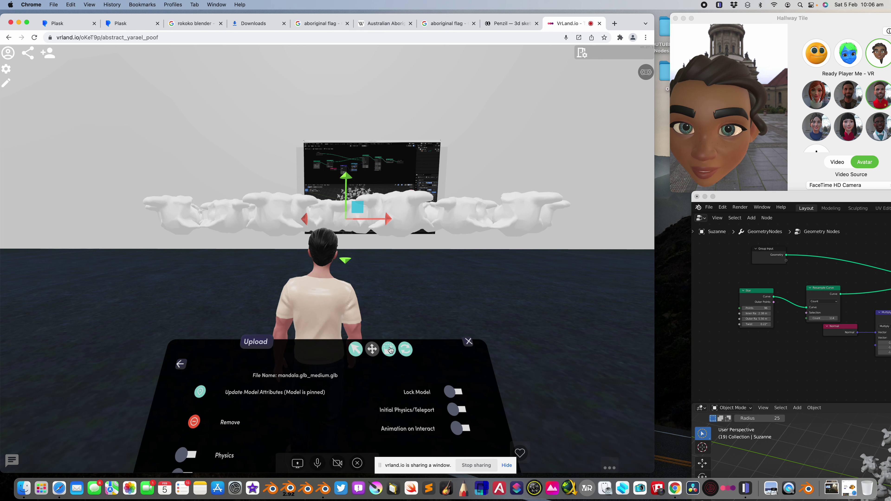
left_click(405, 350)
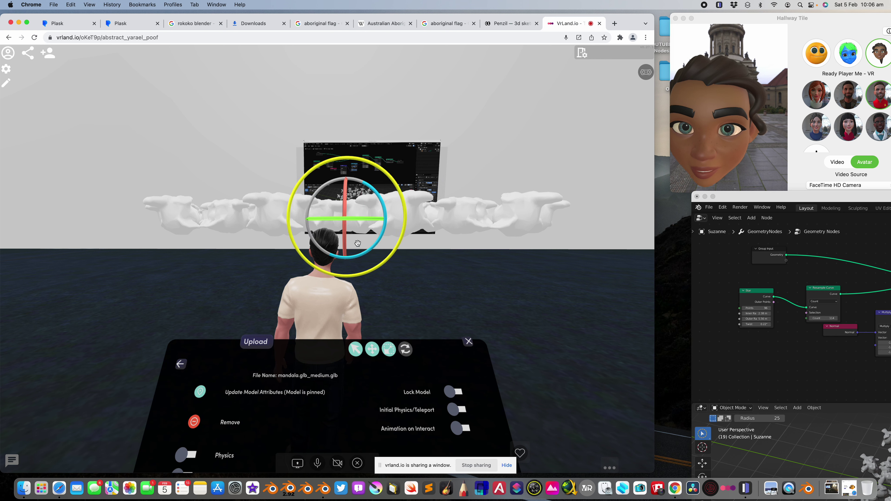
left_click_drag(345, 203, 346, 222)
- Move the mandala to the left of the wall screen, raise it, and close the editing panel
left_click(372, 349)
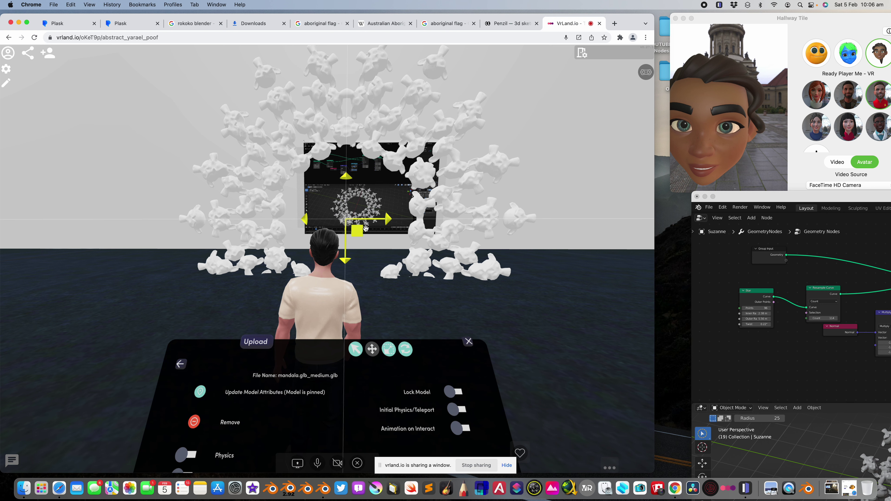
left_click_drag(376, 224, 126, 225)
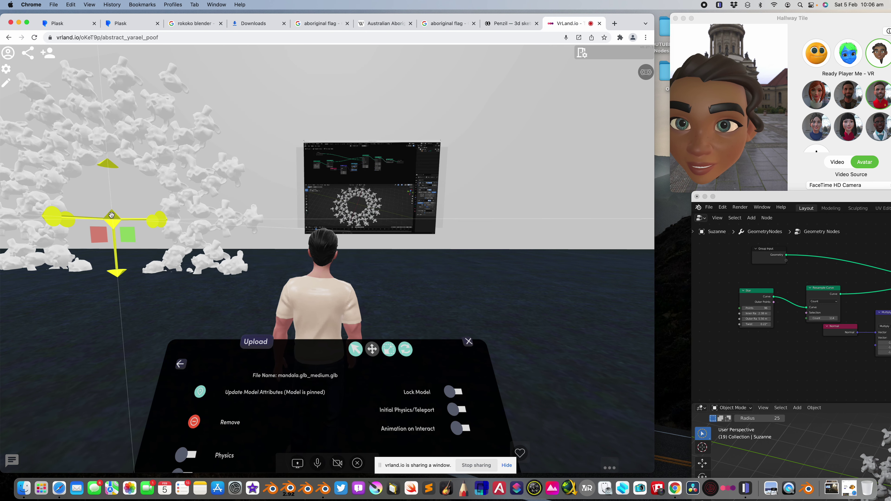
left_click_drag(121, 274, 112, 237)
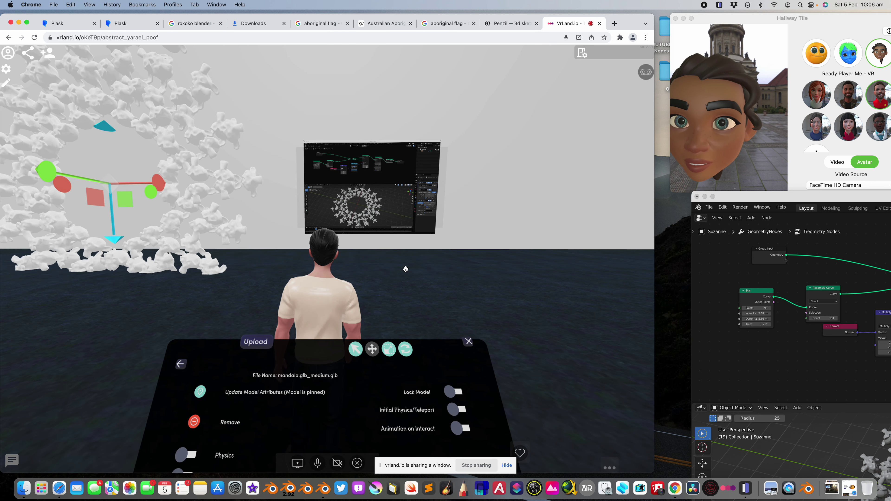
key("w")
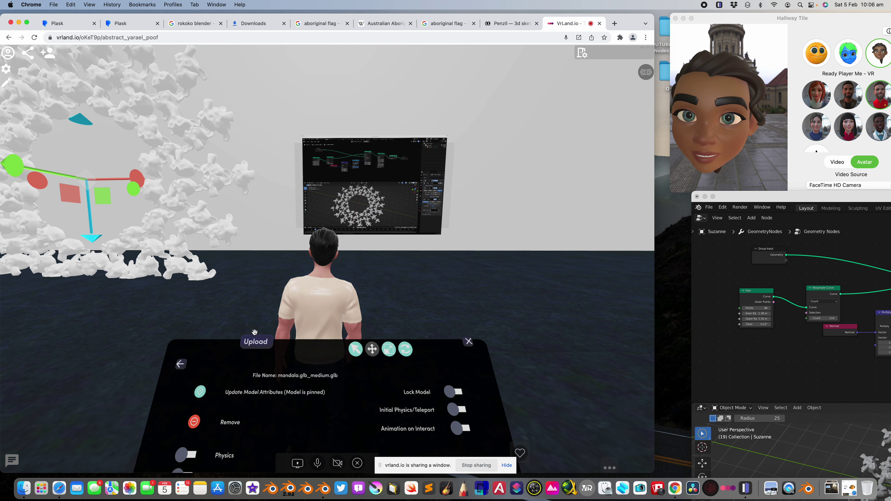
left_click(469, 340)
- Walk and look around the space to compare the placed mandala with the shared Blender view on the wall
left_click_drag(336, 324, 291, 299)
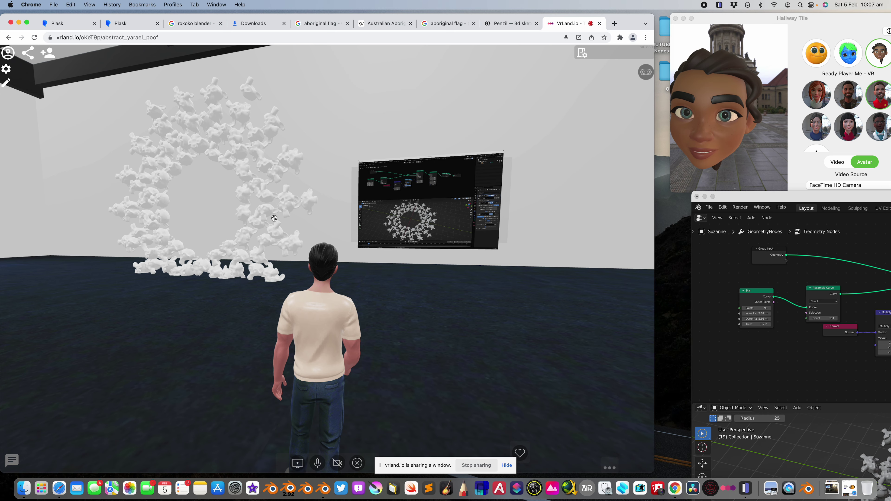
left_click_drag(261, 207, 329, 215)
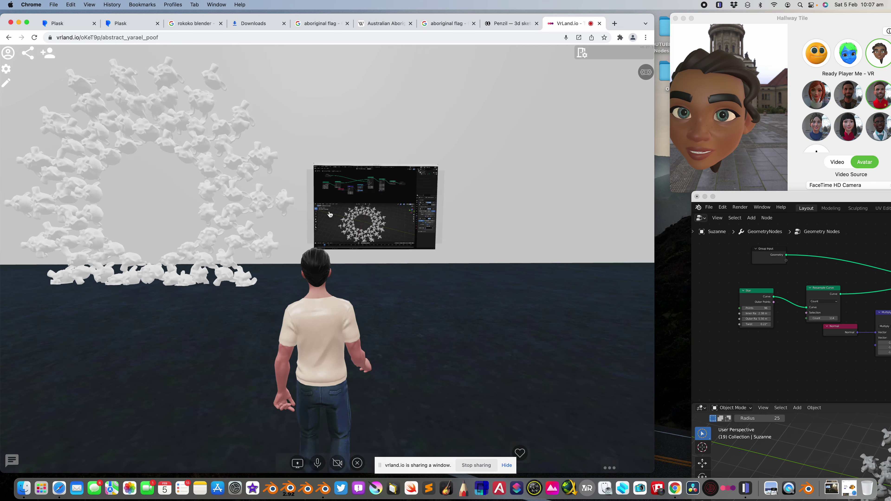
key("a")
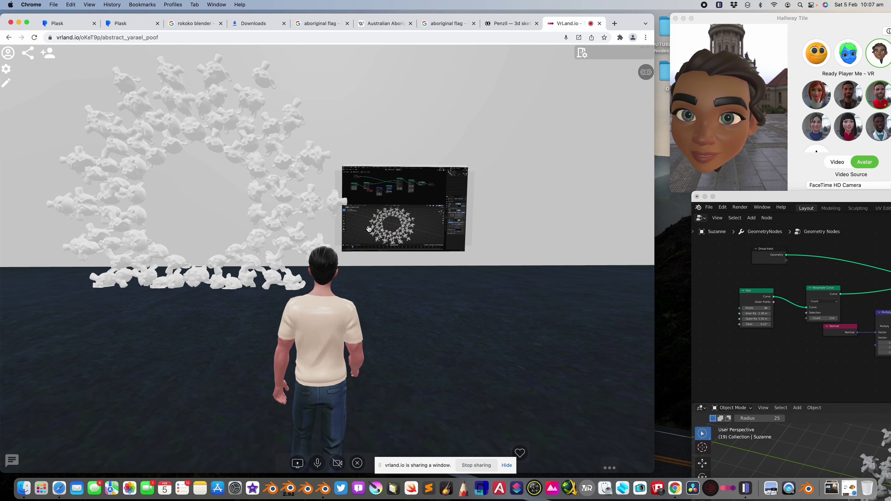
key("d")
key("w")
key("w")
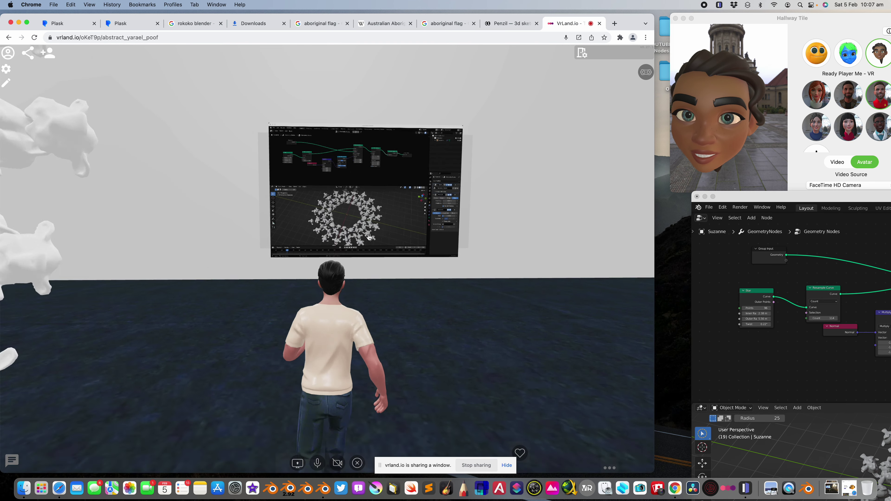
key("d")
key("s")
key("w")
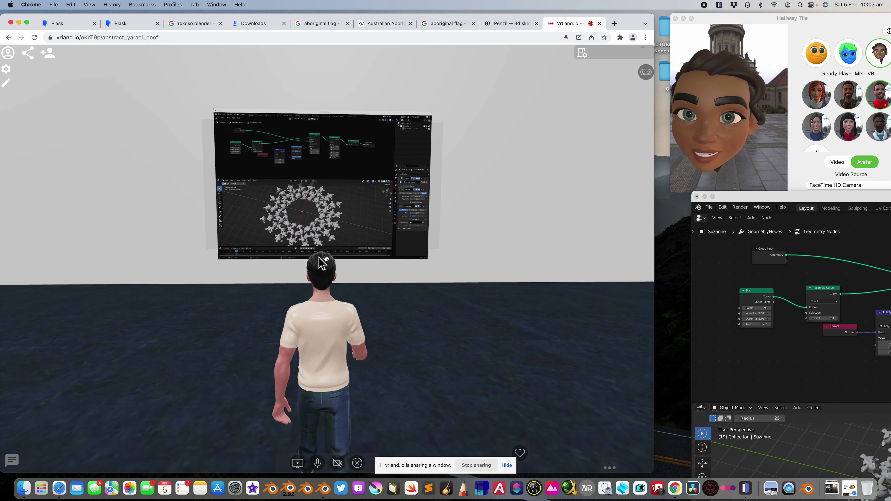
key("s")
key("a")
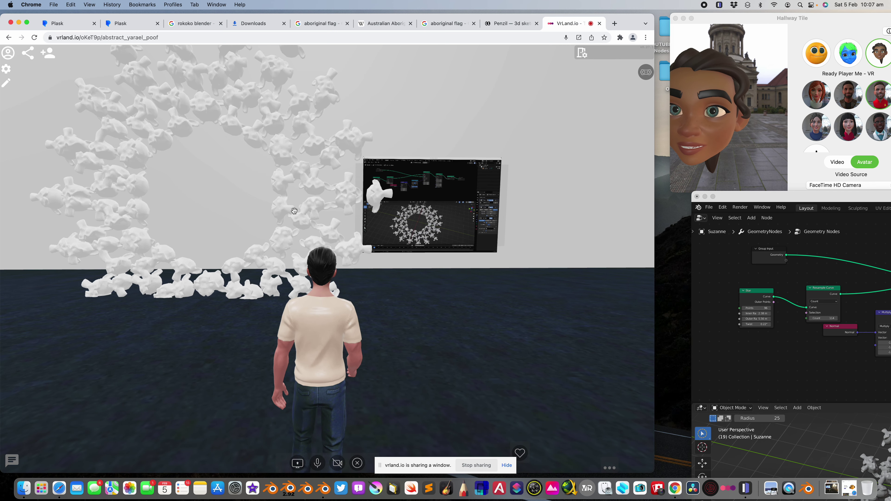
- Select the mandala again, lift it clear of the floor and scale it up uniformly
left_click(6, 83)
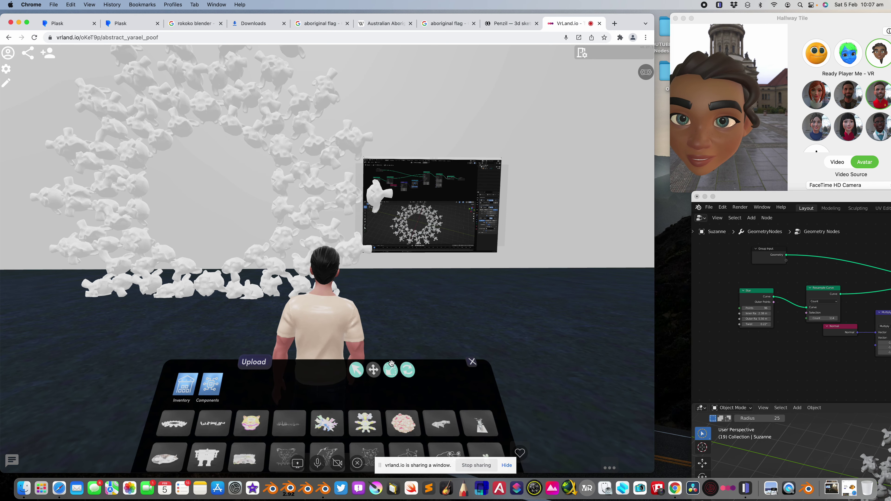
left_click(288, 182)
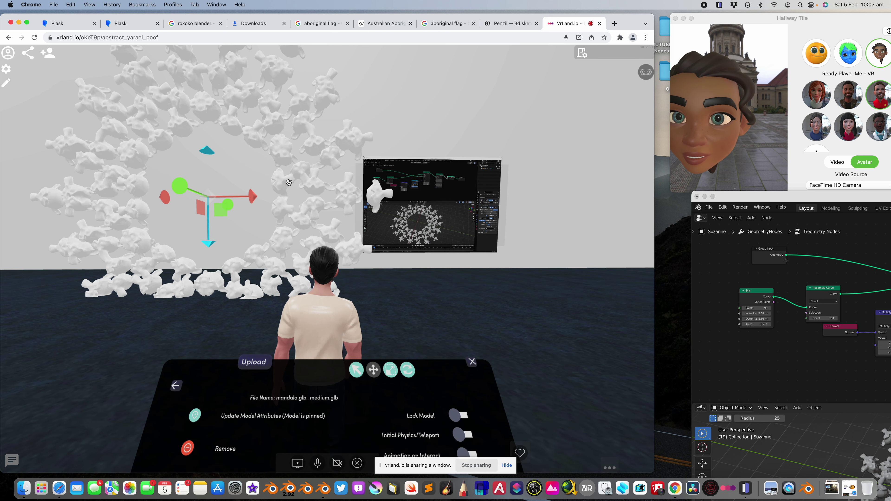
left_click_drag(208, 248, 206, 191)
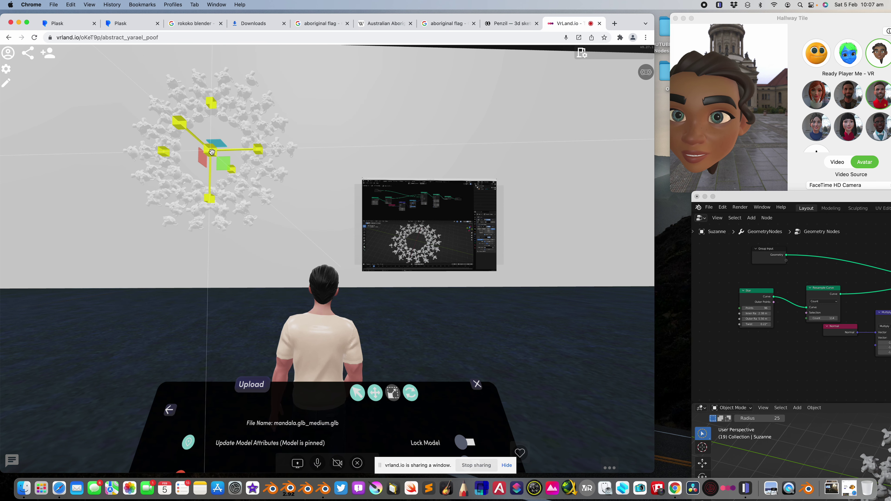
left_click_drag(213, 152, 224, 160)
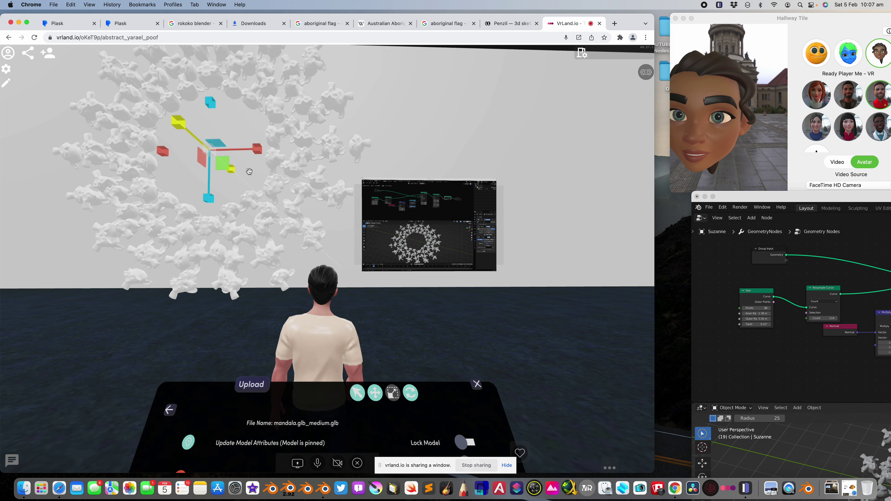
- View the enlarged mandala and the wall screen from several angles and close the editing panel
key("w")
key("s")
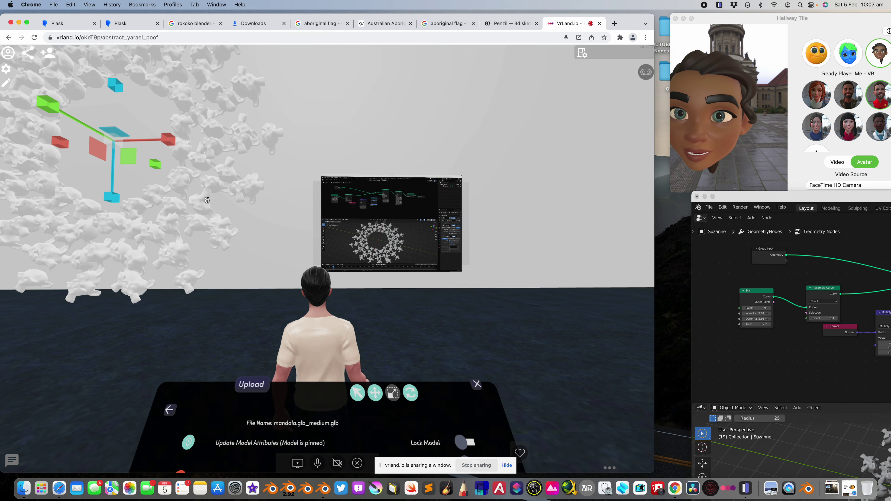
left_click_drag(322, 227, 175, 200)
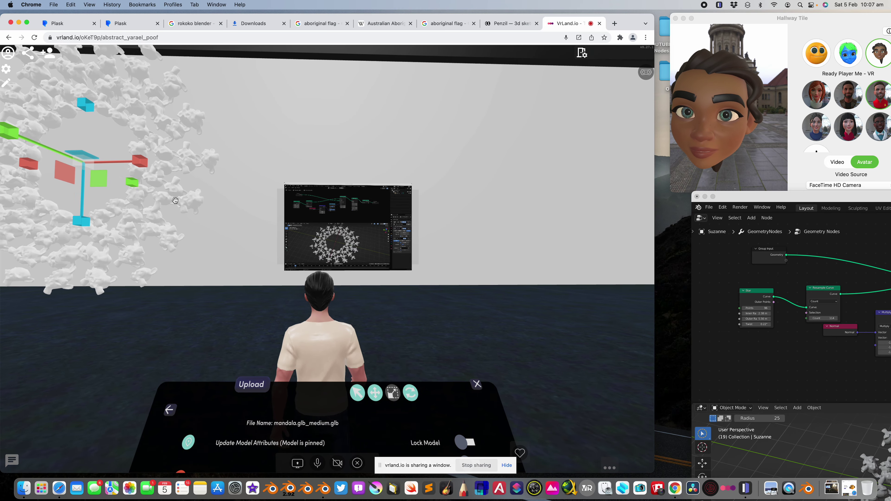
mouse_move(297, 254)
left_mouse_down()
mouse_move(298, 268)
mouse_move(185, 244)
mouse_move(258, 179)
mouse_move(409, 226)
mouse_move(387, 246)
mouse_move(280, 238)
mouse_move(419, 298)
mouse_move(371, 257)
mouse_move(449, 312)
mouse_move(410, 300)
left_mouse_up()
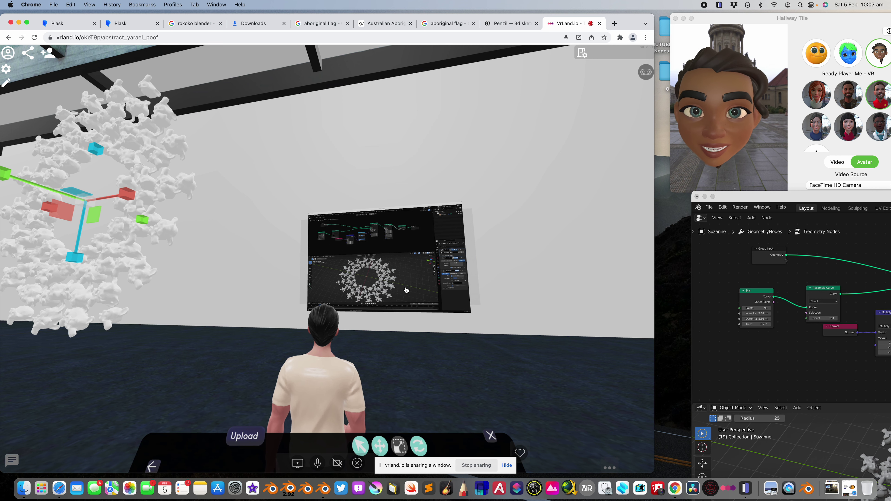
mouse_move(453, 313)
left_mouse_down()
mouse_move(376, 324)
mouse_move(353, 315)
mouse_move(435, 385)
mouse_move(463, 377)
left_mouse_up()
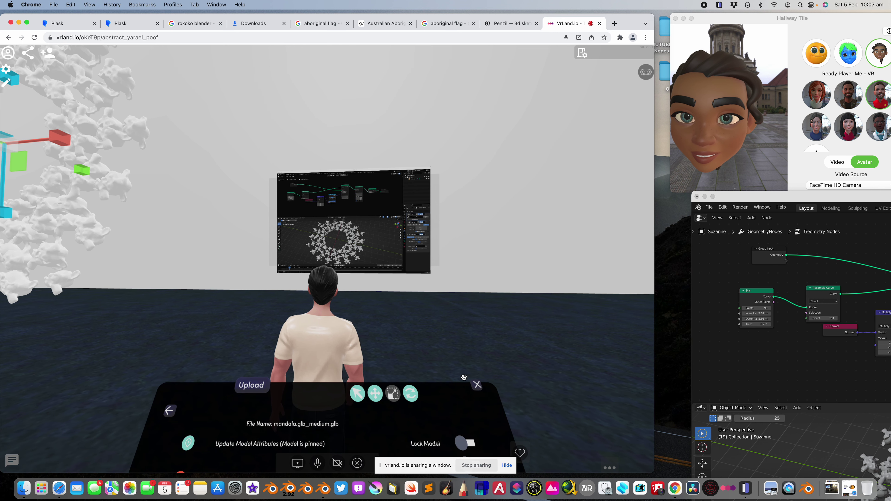
left_click(477, 384)
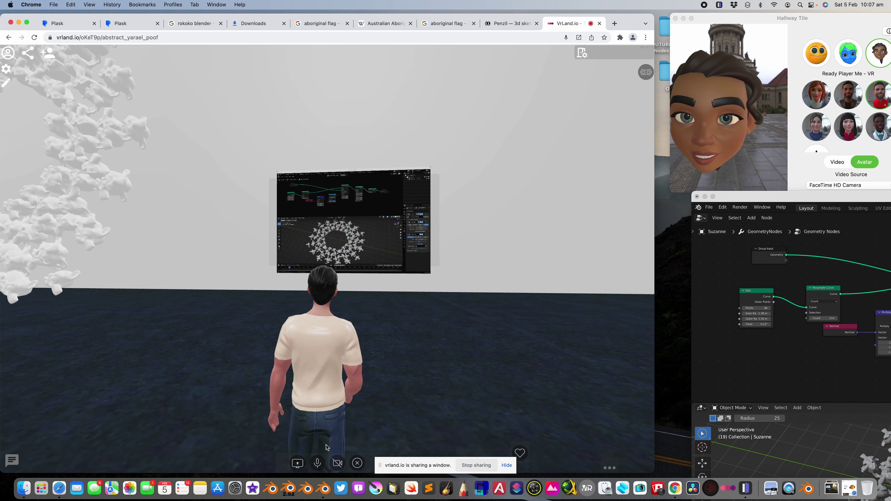
- Restart the screen share with the mandala.blend window as its source
left_click(298, 463)
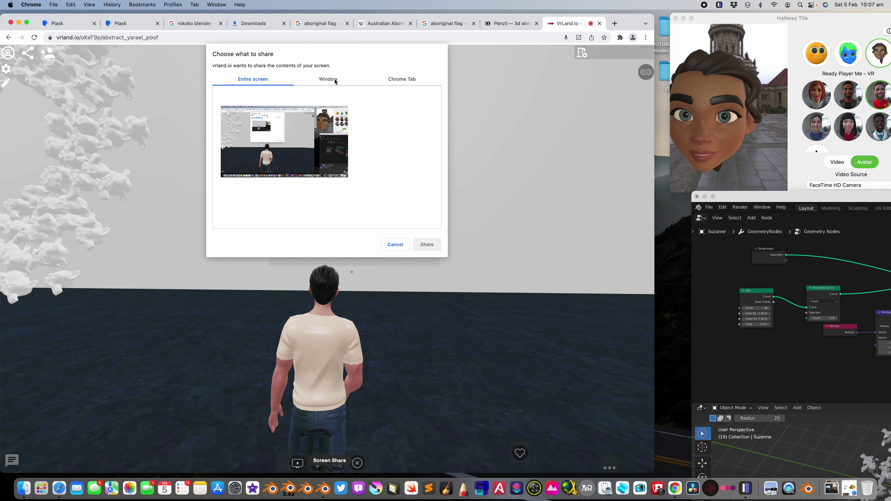
left_click(335, 81)
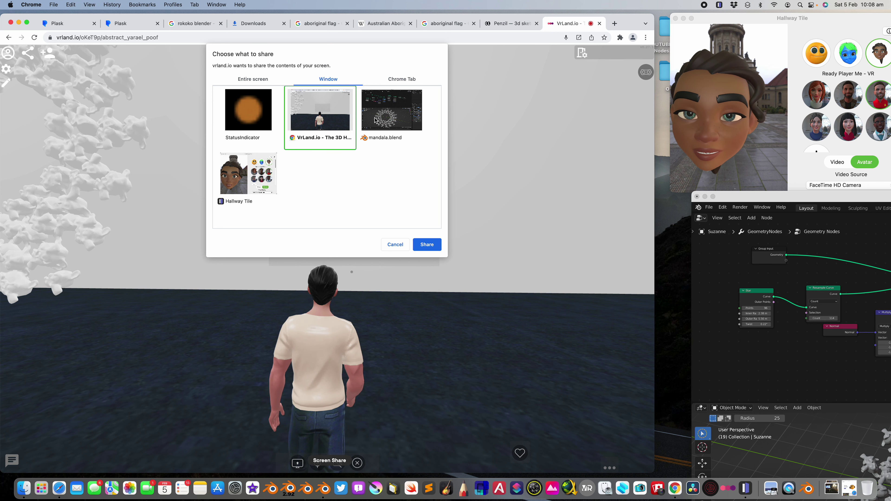
left_click(426, 244)
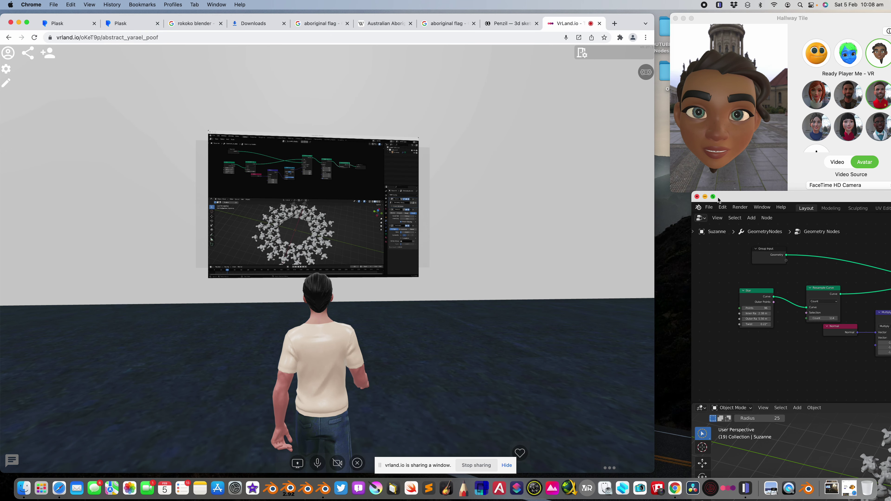
- Bring the Blender window closer, zoom and pan its node graph to check the live share, and move the window clear of VrLand
left_click_drag(726, 198, 552, 173)
scroll(688, 258, "down", 2)
left_click(533, 183)
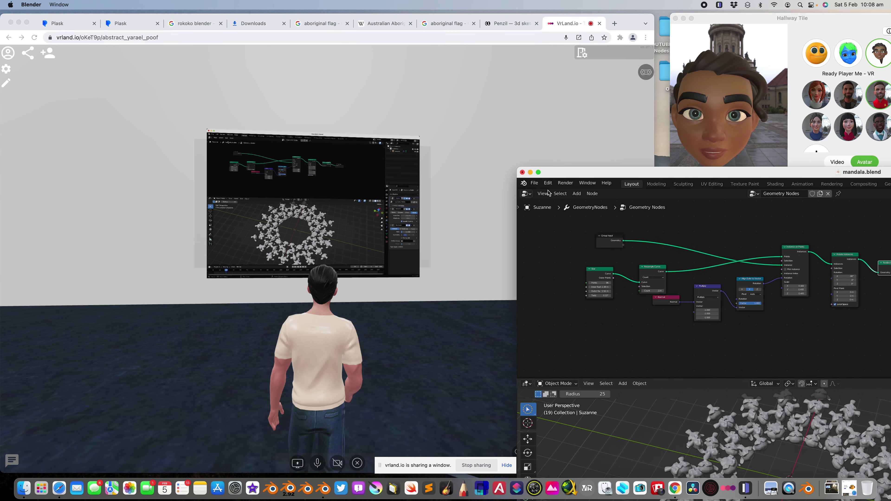
scroll(690, 274, "up", 3)
middle_click_drag(642, 224, 690, 236)
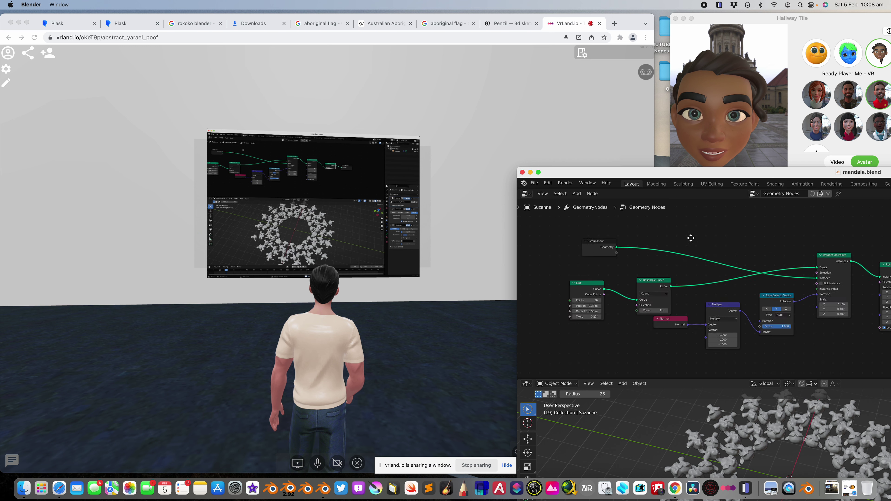
left_click_drag(544, 168, 733, 87)
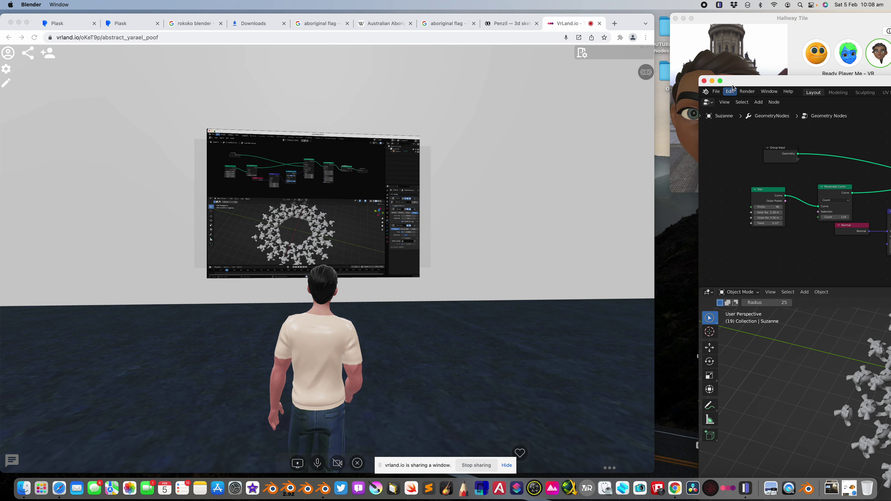
- View the mandala beside the wall screen, orbit the model in the Blender window to check it, and move that window clear of VrLand
mouse_move(483, 302)
left_mouse_down()
mouse_move(493, 332)
mouse_move(408, 310)
mouse_move(401, 282)
mouse_move(420, 193)
mouse_move(364, 169)
mouse_move(283, 214)
mouse_move(392, 291)
mouse_move(386, 270)
mouse_move(365, 280)
mouse_move(414, 325)
mouse_move(444, 300)
mouse_move(198, 135)
left_mouse_up()
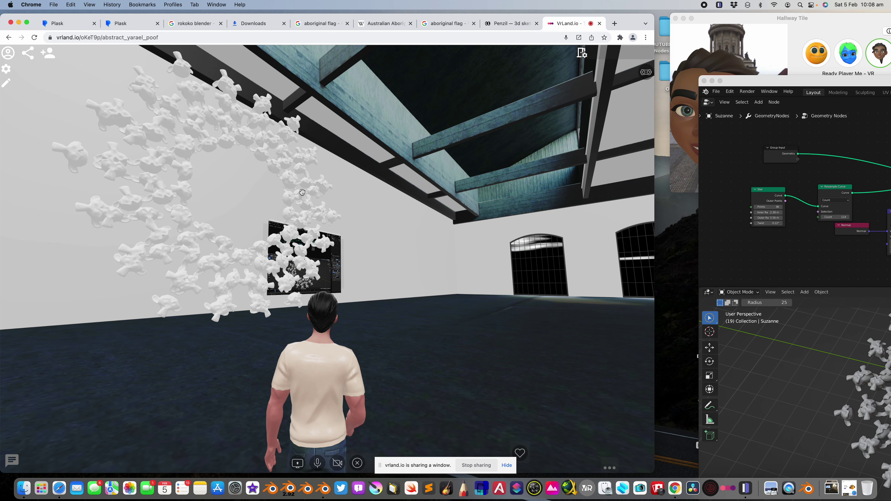
left_click_drag(302, 192, 320, 205)
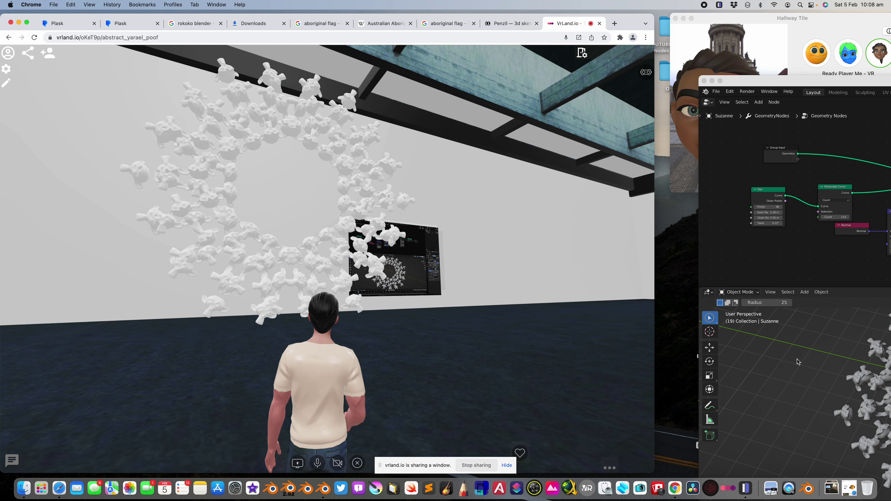
left_click_drag(751, 83, 406, 62)
middle_click_drag(641, 393, 672, 391)
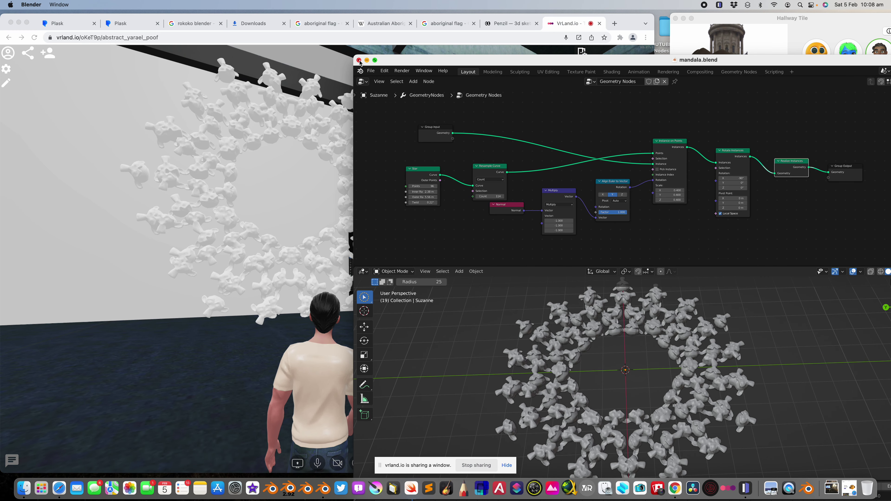
left_click_drag(407, 65, 636, 303)
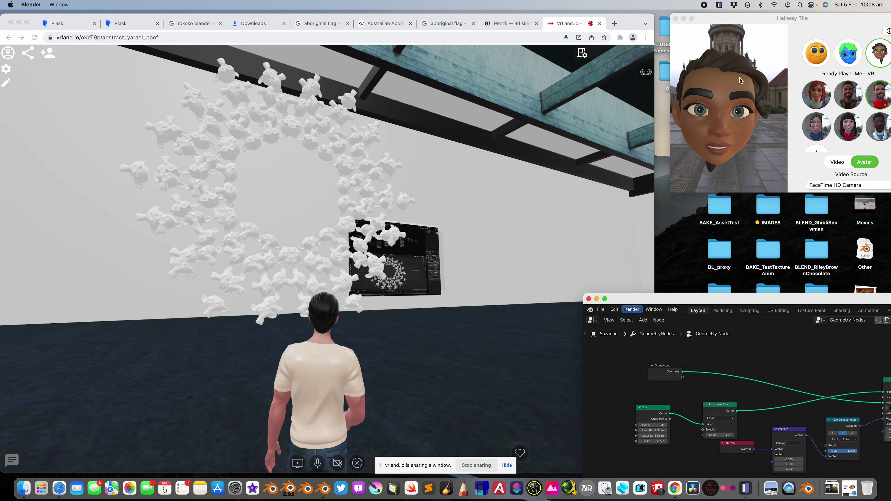
- Bring the Hallway Tile window forward, enlarge it, and switch to the Ready Player Me avatar with face markings and a blue turtleneck
left_click_drag(771, 45, 465, 87)
left_click(544, 169)
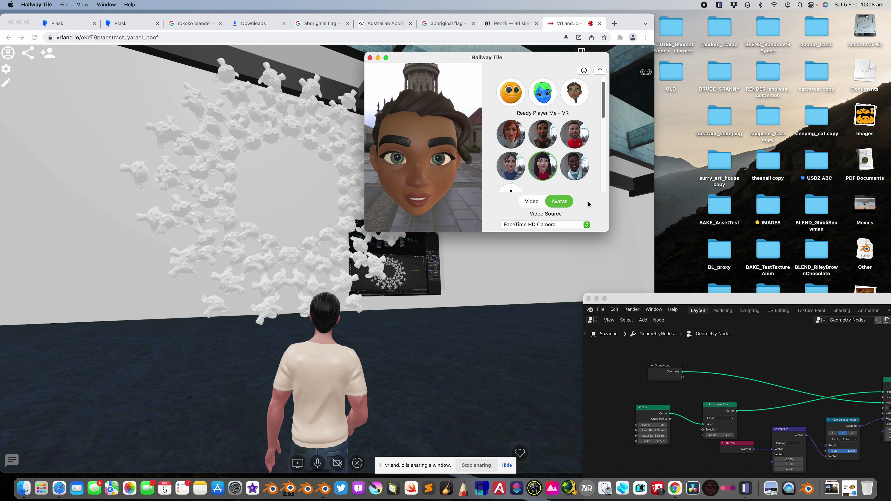
left_click_drag(612, 229, 695, 260)
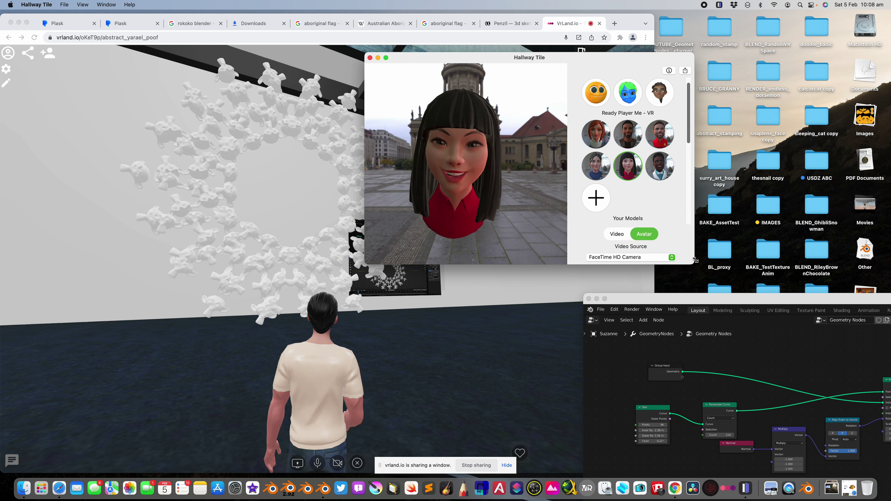
left_click(603, 171)
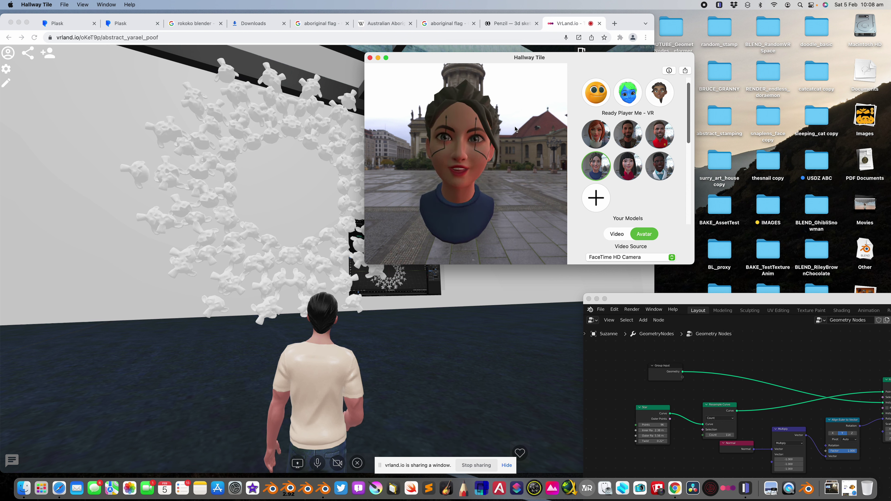
- Narrow the VrLand browser window slightly and place the Hallway Tile window beside it
left_click_drag(479, 62, 666, 43)
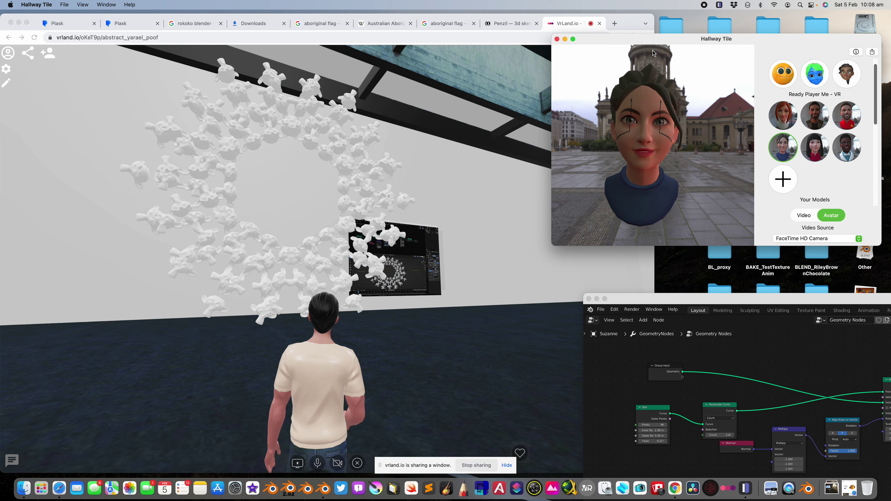
left_click_drag(665, 45, 683, 43)
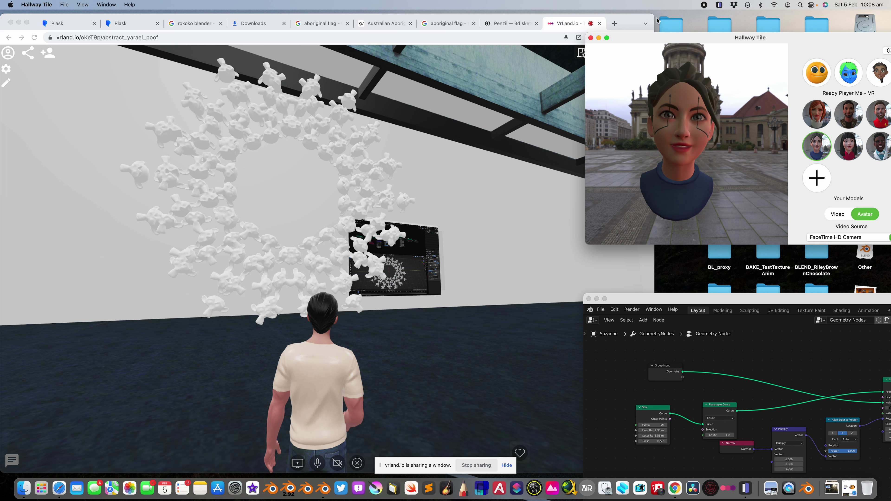
left_click_drag(654, 15, 623, 12)
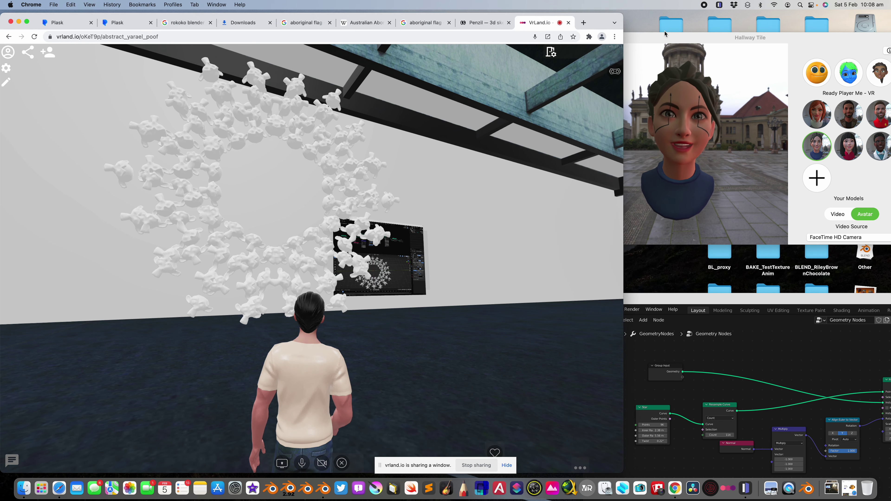
left_click_drag(665, 34, 702, 23)
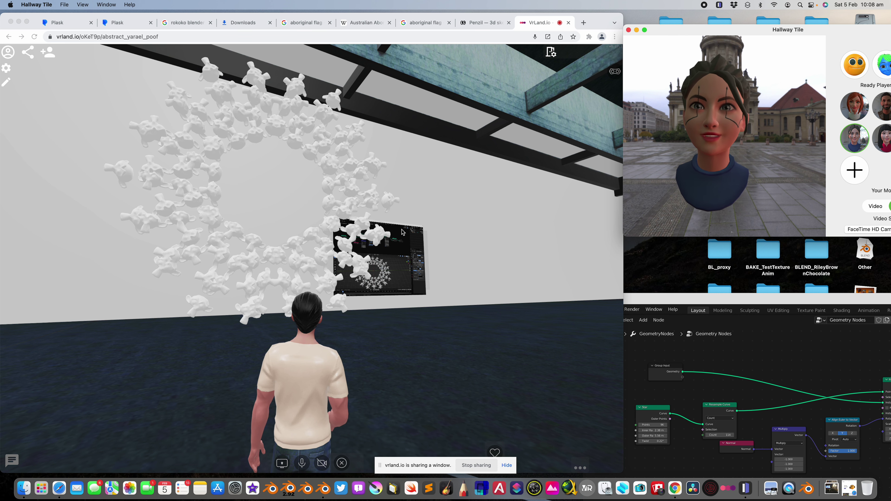
- View the mandala and the shared Blender screen up close and highlight the space's web address
left_click(334, 213)
key("Left")
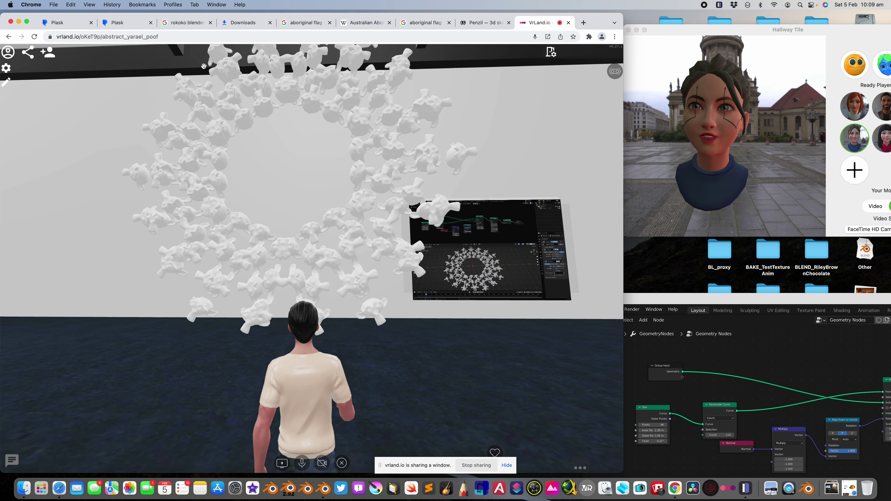
left_click(173, 36)
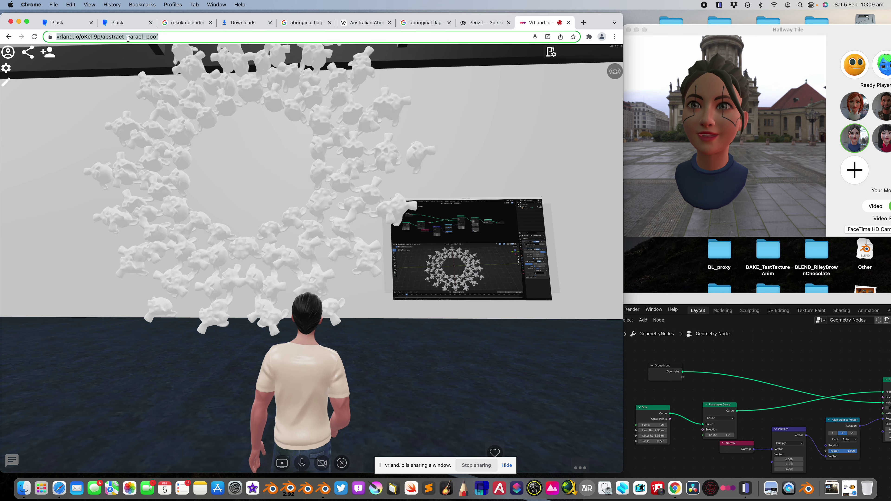
left_click_drag(328, 199, 375, 271)
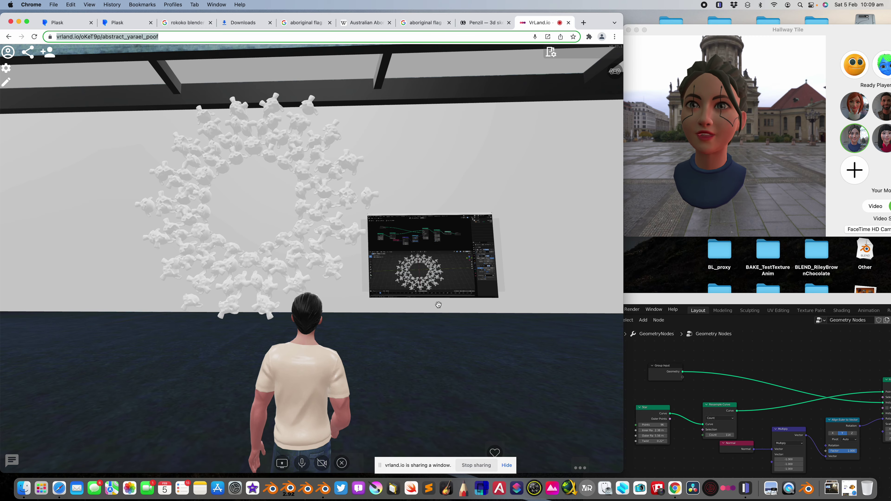
- Look at the mandala and wall screen in first-person view, return to third person, and face the wall screen
mouse_move(438, 304)
left_mouse_down()
mouse_move(491, 324)
mouse_move(403, 311)
mouse_move(464, 290)
mouse_move(298, 275)
mouse_move(324, 308)
mouse_move(319, 319)
mouse_move(317, 311)
mouse_move(351, 305)
mouse_move(257, 285)
mouse_move(370, 293)
mouse_move(90, 294)
left_mouse_up()
key("s")
key("v")
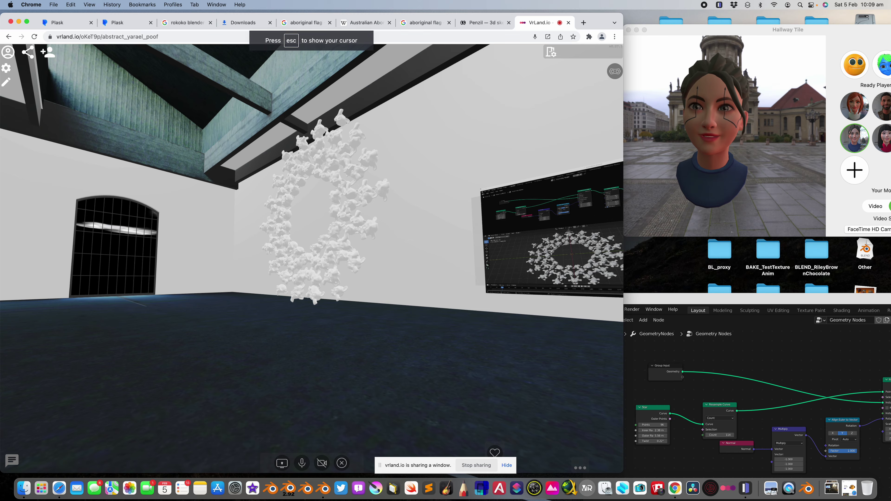
key("Escape")
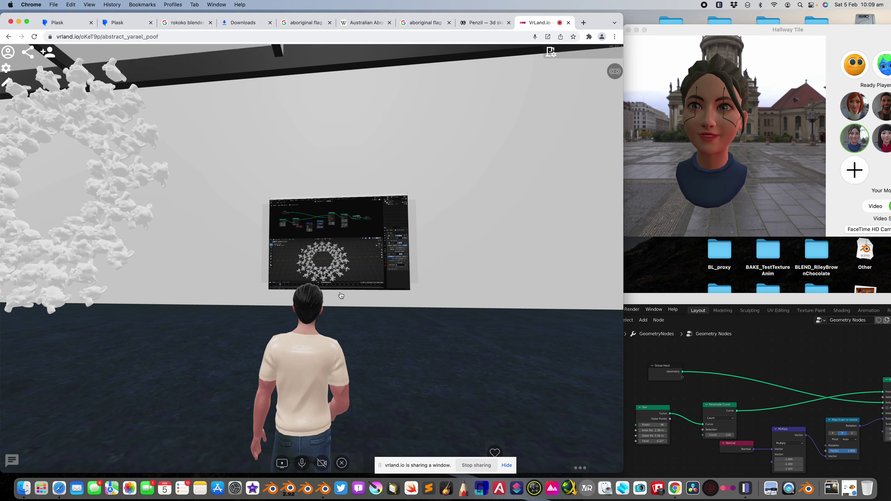
left_click_drag(340, 293, 396, 292)
left_click_drag(324, 322, 323, 303)
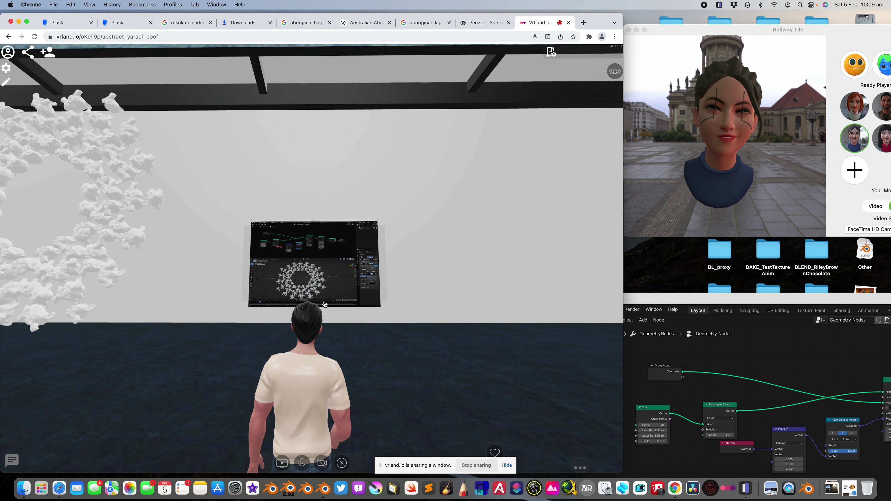
- Replace the Blender screen share with a share of the Hallway Tile window and move that window clear of VrLand
left_click_drag(731, 30, 694, 78)
left_click(282, 463)
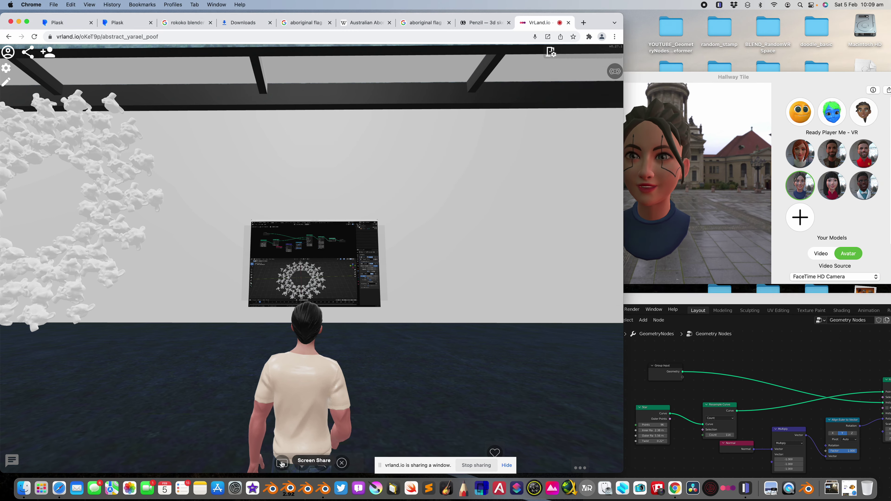
left_click(282, 464)
left_click(283, 464)
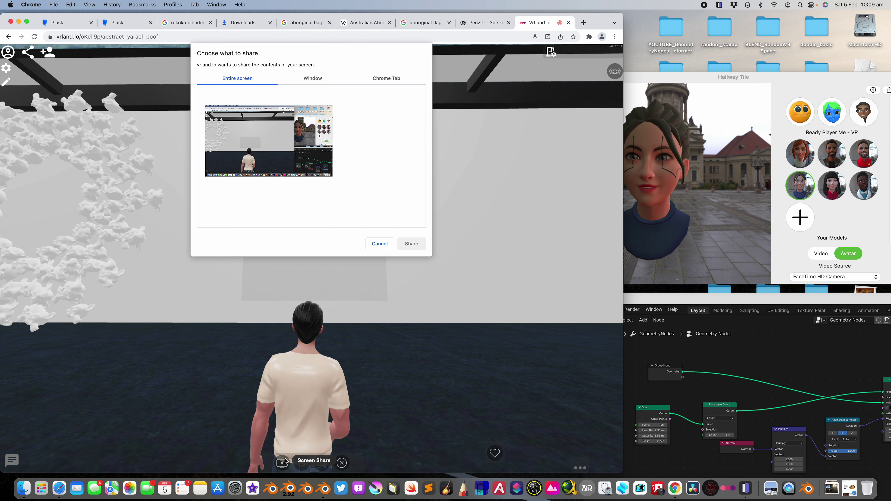
left_click(313, 79)
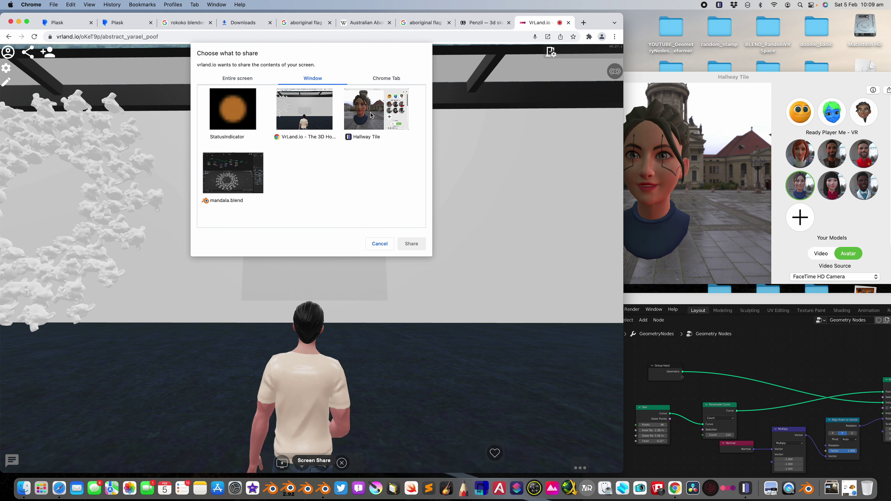
left_click(403, 246)
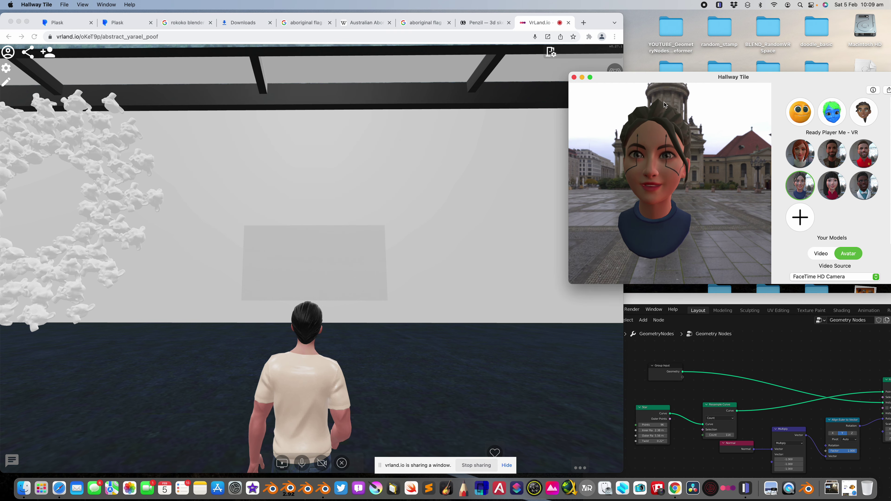
left_click_drag(642, 78, 745, 71)
left_click(467, 253)
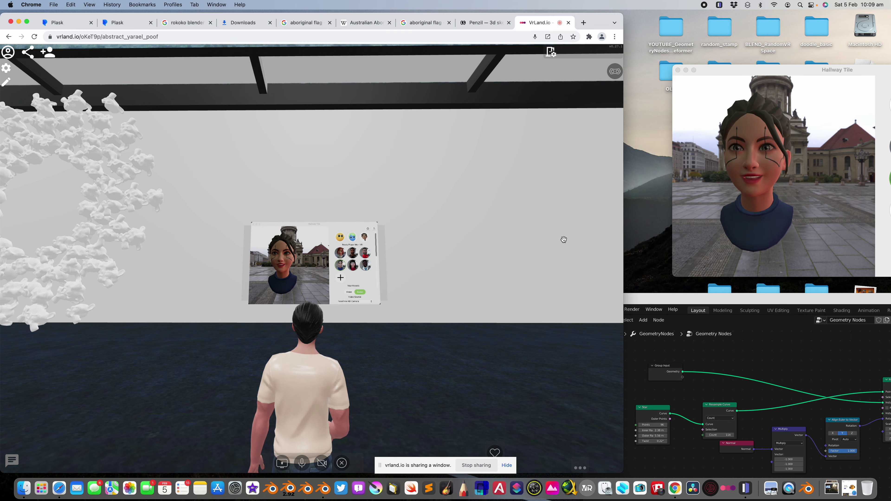
- Expand the VrLand browser window to full screen and walk up to the shared Hallway Tile avatar on the wall
left_click(27, 21)
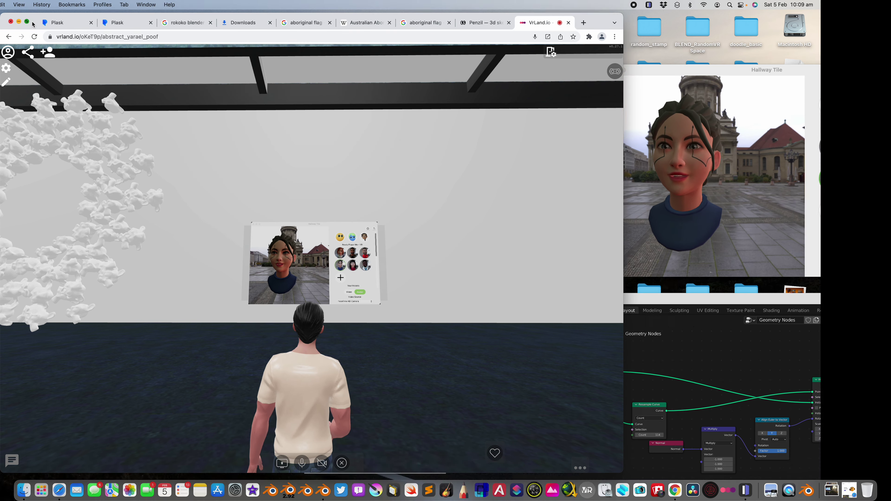
key("w")
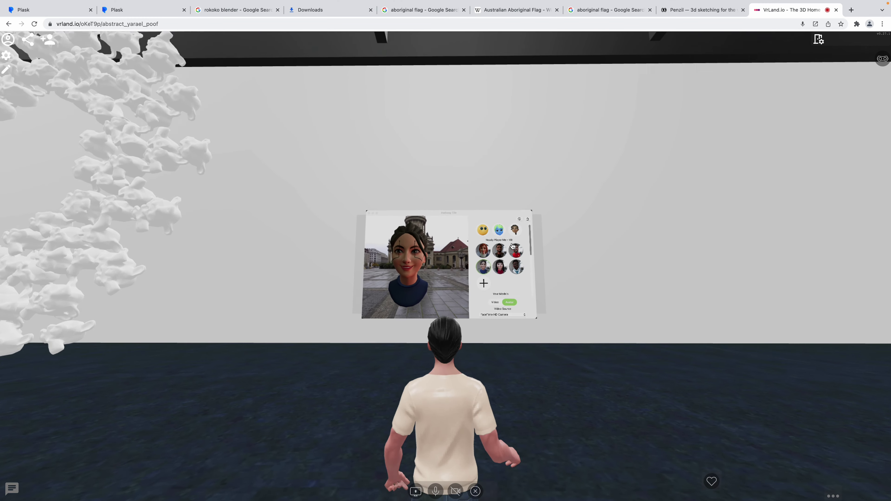
key("w")
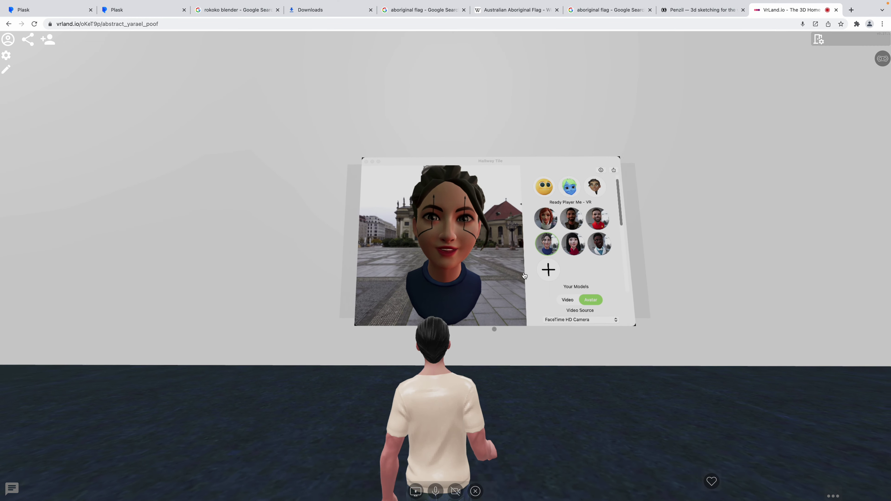
key("w")
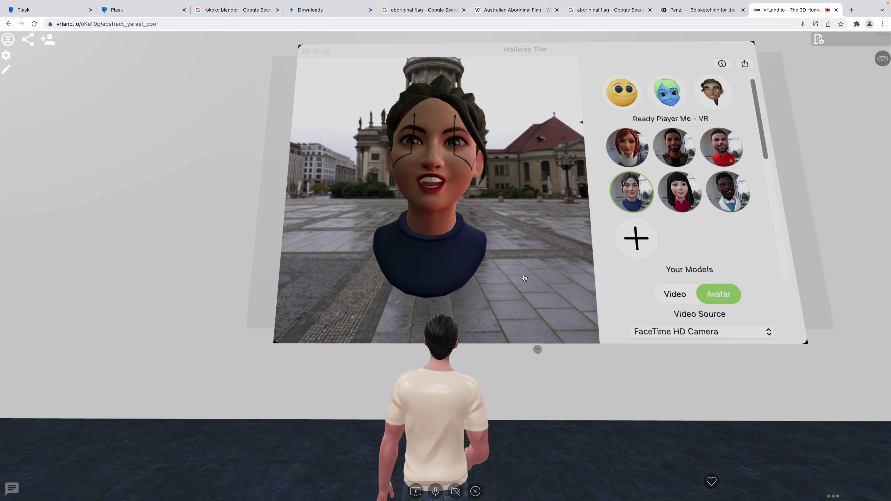
key("s")
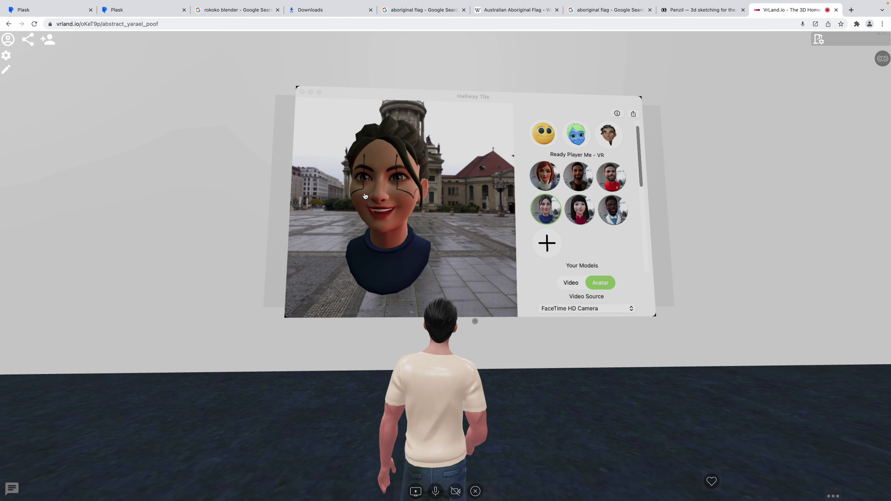
- Examine the live Hallway Tile avatar on the wall screen from different angles, positions and distances
key("a")
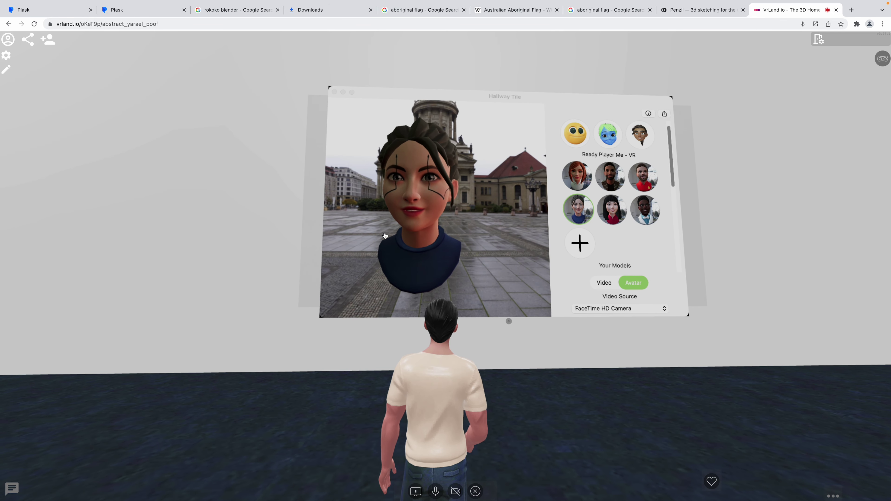
key("w")
key("s")
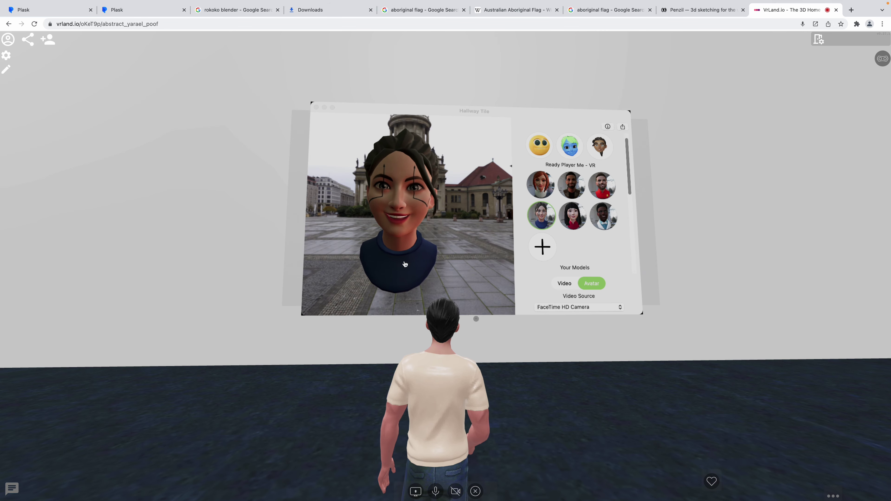
left_click_drag(405, 264, 497, 310)
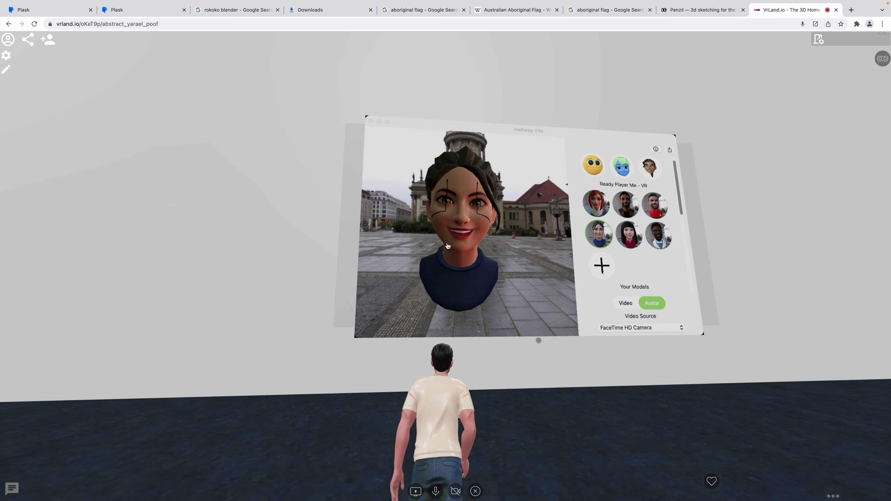
key("d")
key("w")
key("s")
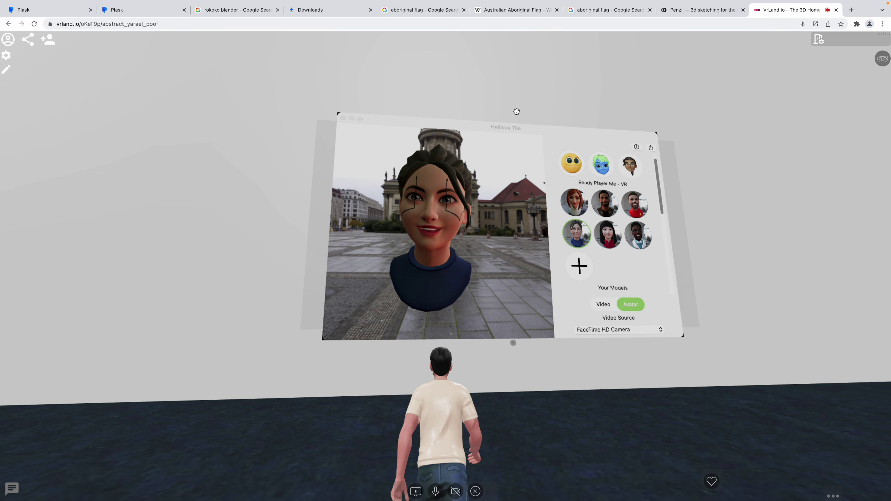
left_click_drag(499, 153, 427, 132)
key("d")
key("w")
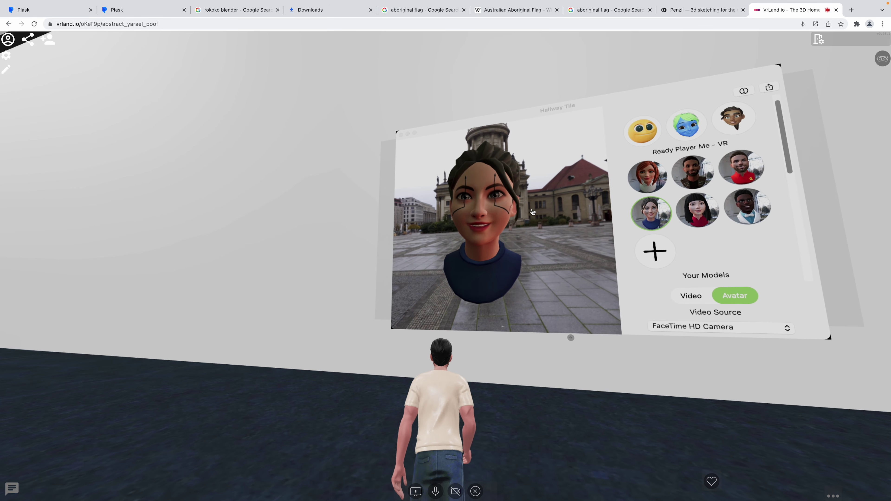
left_click_drag(486, 209, 523, 126)
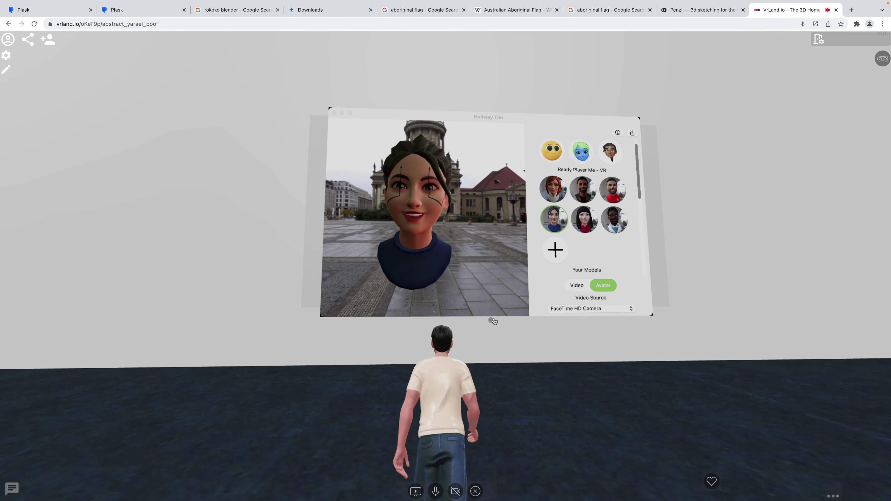
left_click_drag(509, 377, 501, 399)
key("s")
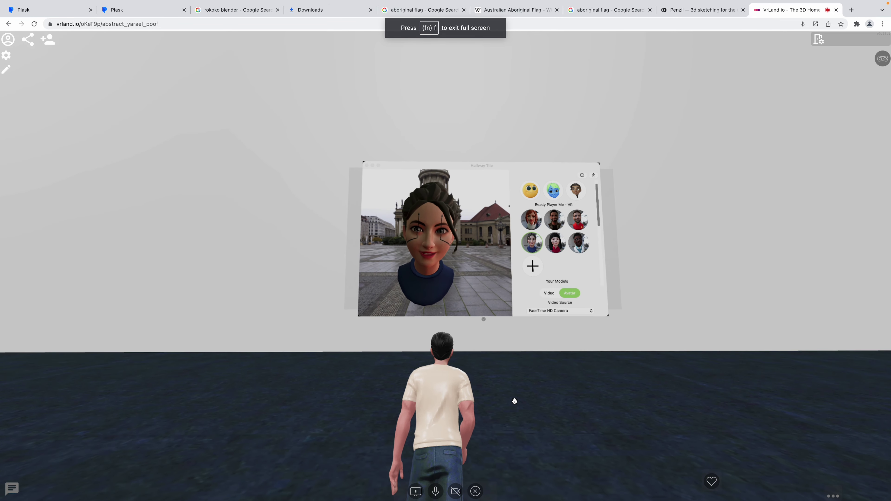
scroll(503, 382, "up", 3)
scroll(503, 383, "up", 2)
scroll(504, 381, "down", 5)
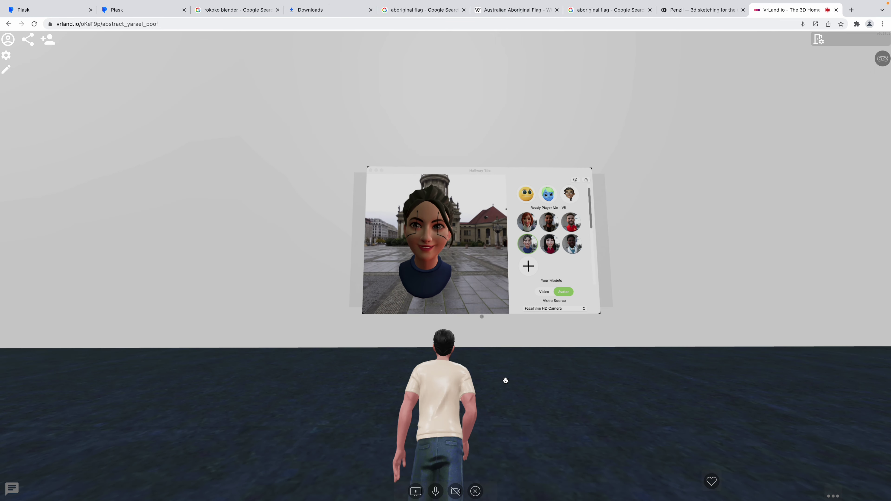
- Send a heart emoji reaction followed by the hand emoji reaction in front of the shared Hallway Tile avatar
left_click_drag(505, 380, 531, 386)
scroll(506, 382, "up", 3)
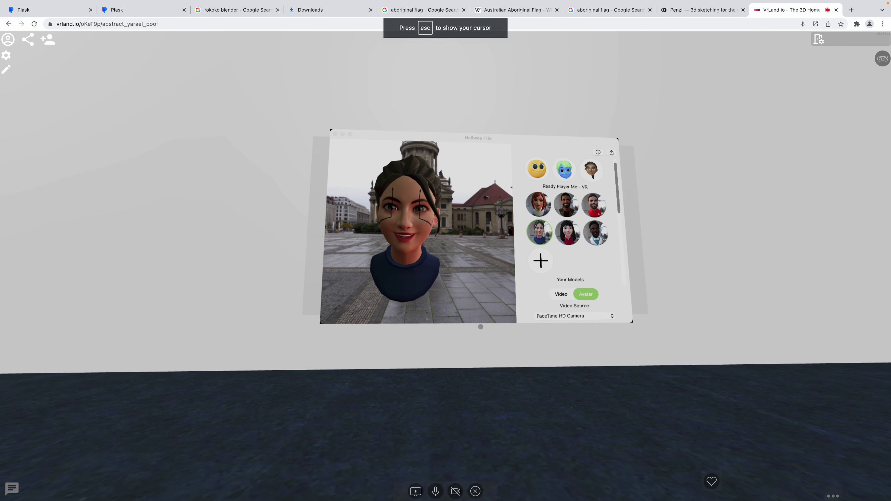
scroll(505, 382, "down", 3)
mouse_move(505, 382)
left_mouse_down()
mouse_move(651, 388)
mouse_move(439, 355)
mouse_move(508, 366)
left_mouse_up()
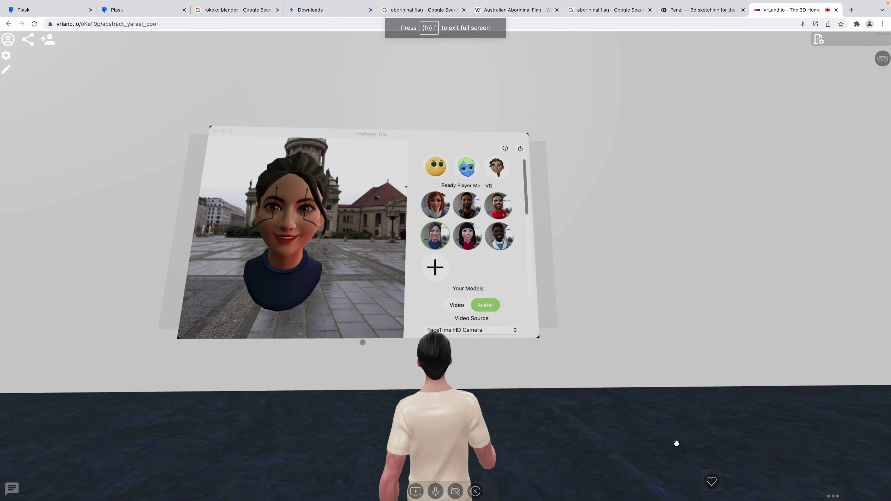
left_click(711, 482)
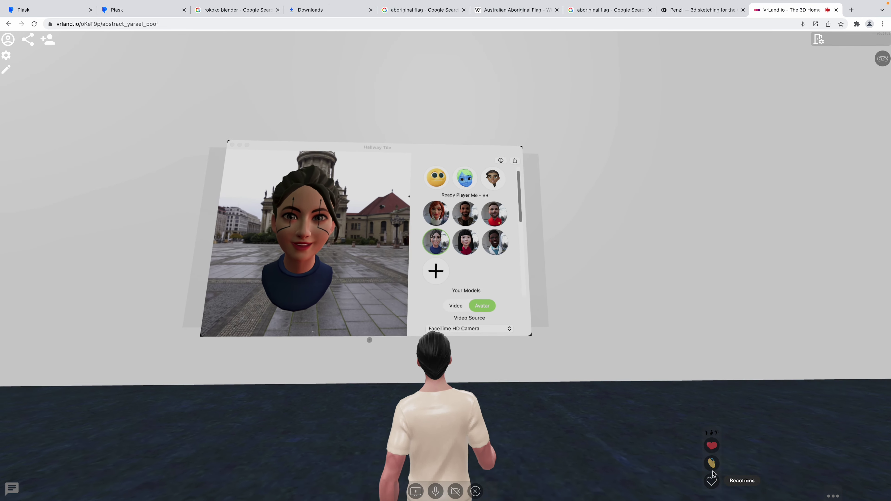
left_click(712, 448)
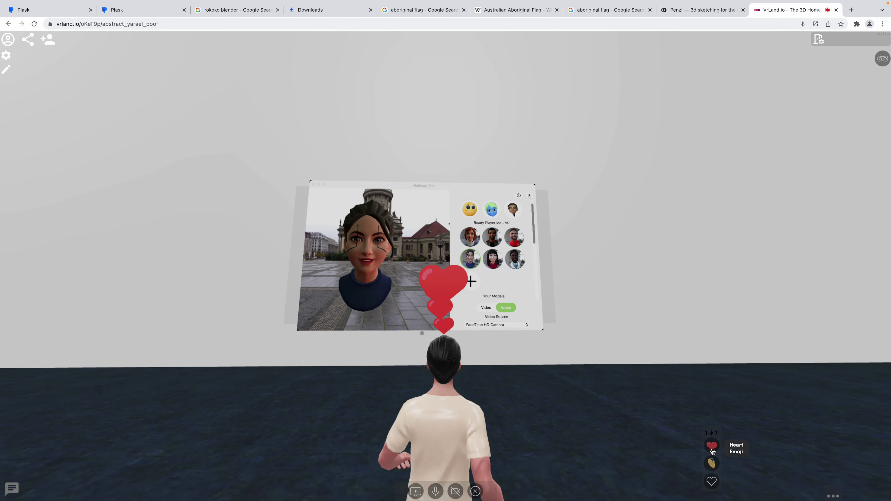
left_click(713, 462)
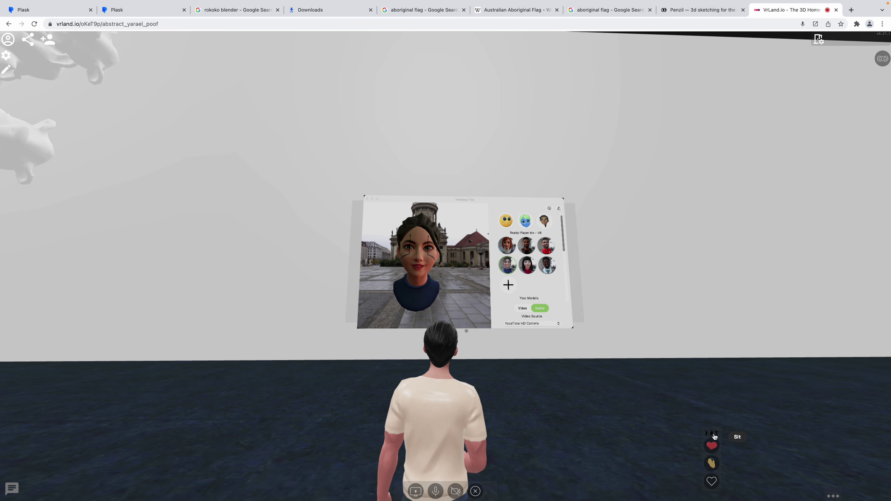
left_click_drag(534, 434, 505, 383)
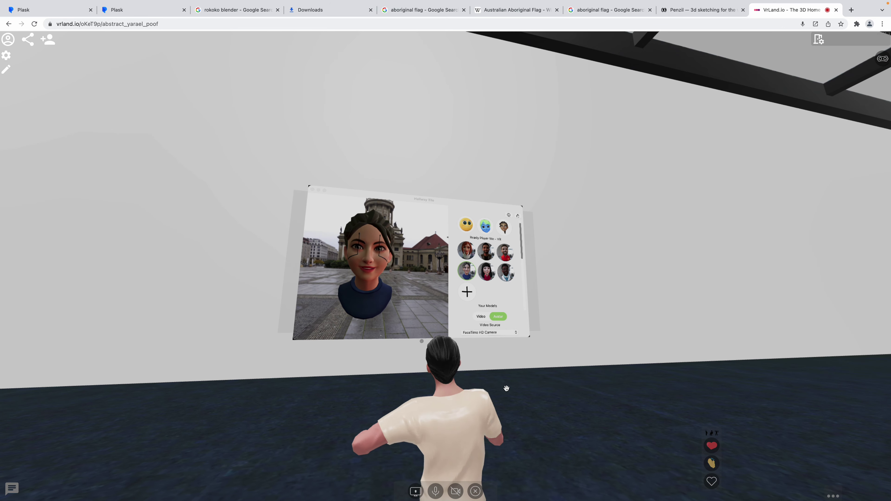
left_click_drag(594, 395, 561, 394)
left_click_drag(615, 314, 604, 322)
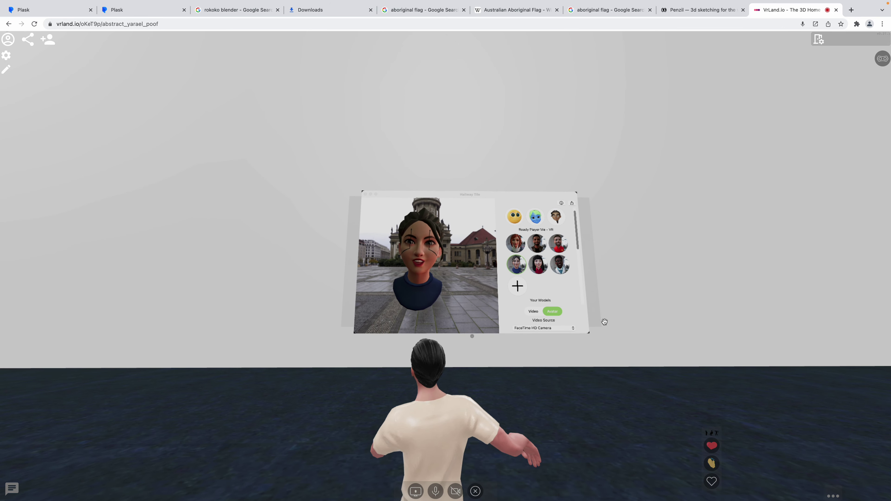
scroll(620, 337, "up", 2)
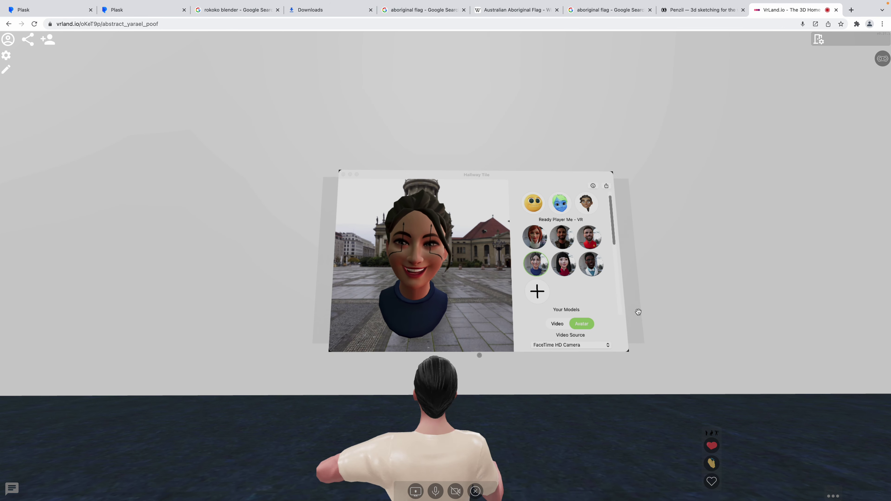
mouse_move(761, 2)
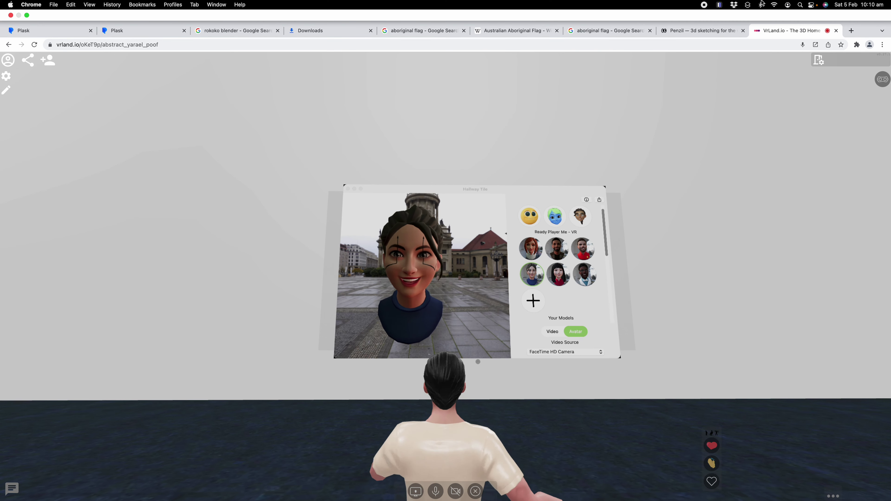